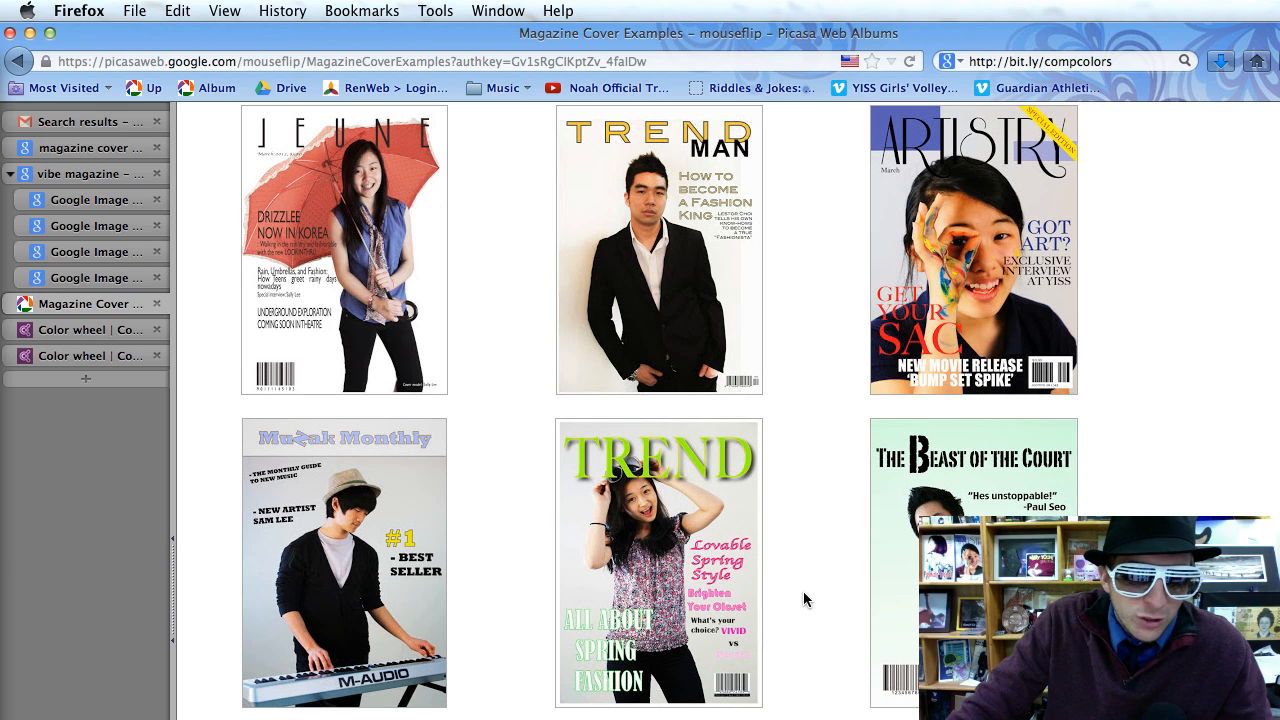
Switch to Photoshop and try selecting the plain studio backdrop around the man with the Magic Wand at tolerance 32, clearing the selection.
{"action": "key", "text": "super+Tab"}
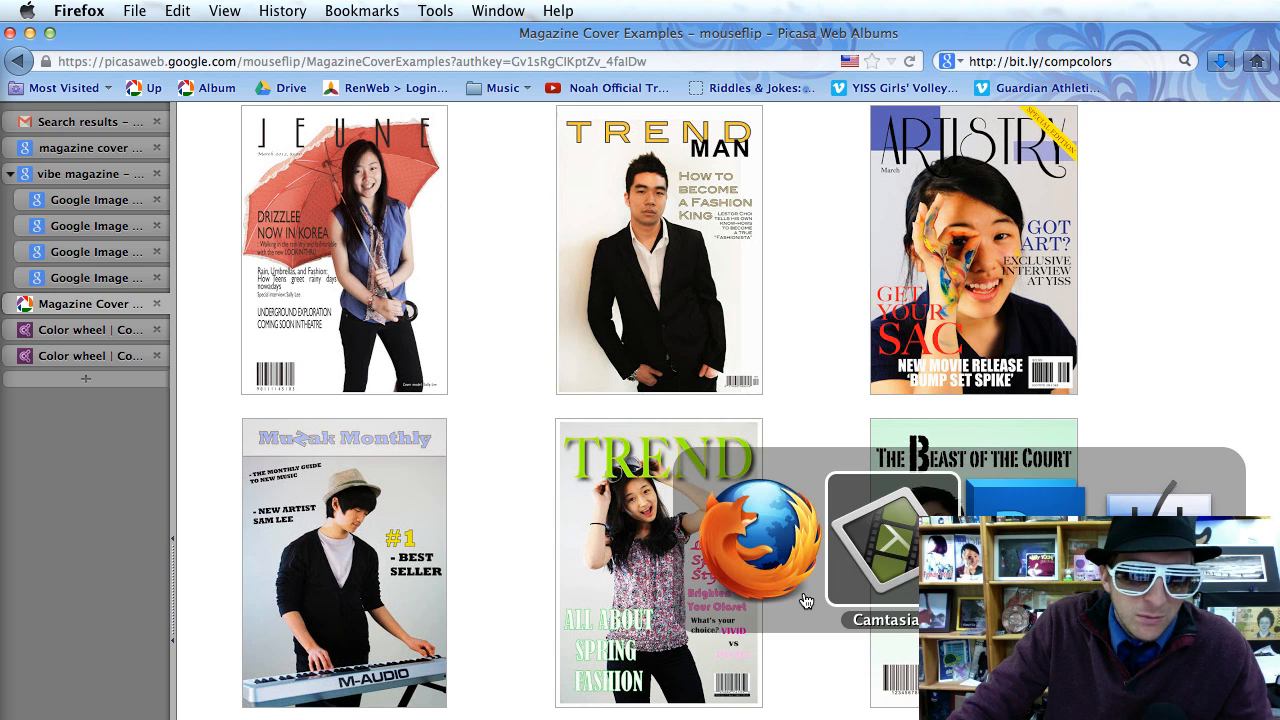
{"action": "key", "text": "super+Tab"}
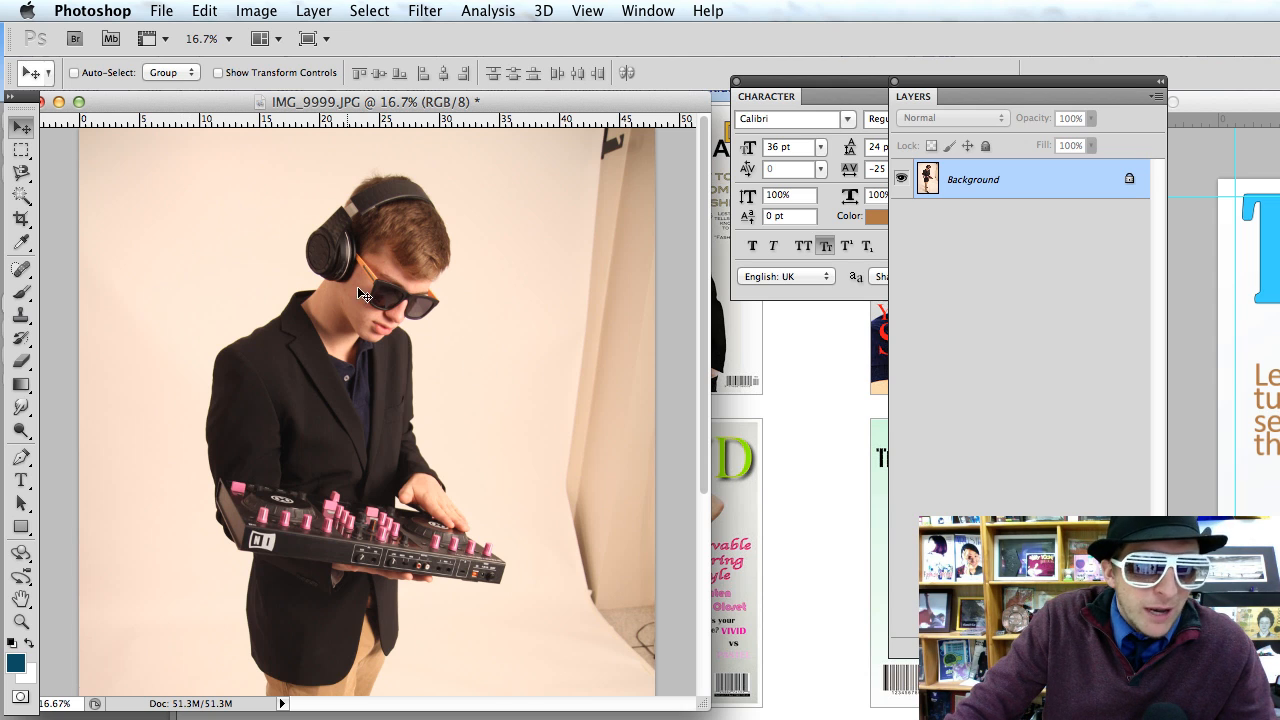
{"action": "key", "text": "w"}
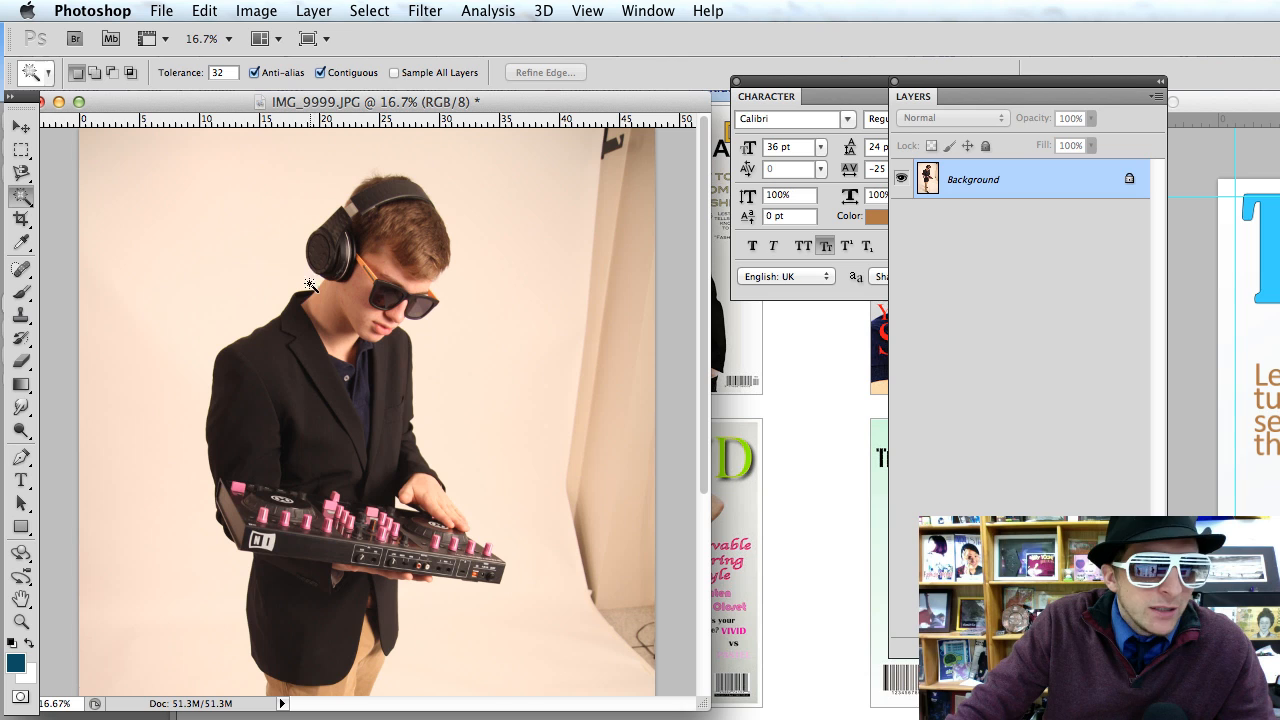
{"action": "left_click", "coordinate": [31, 203]}
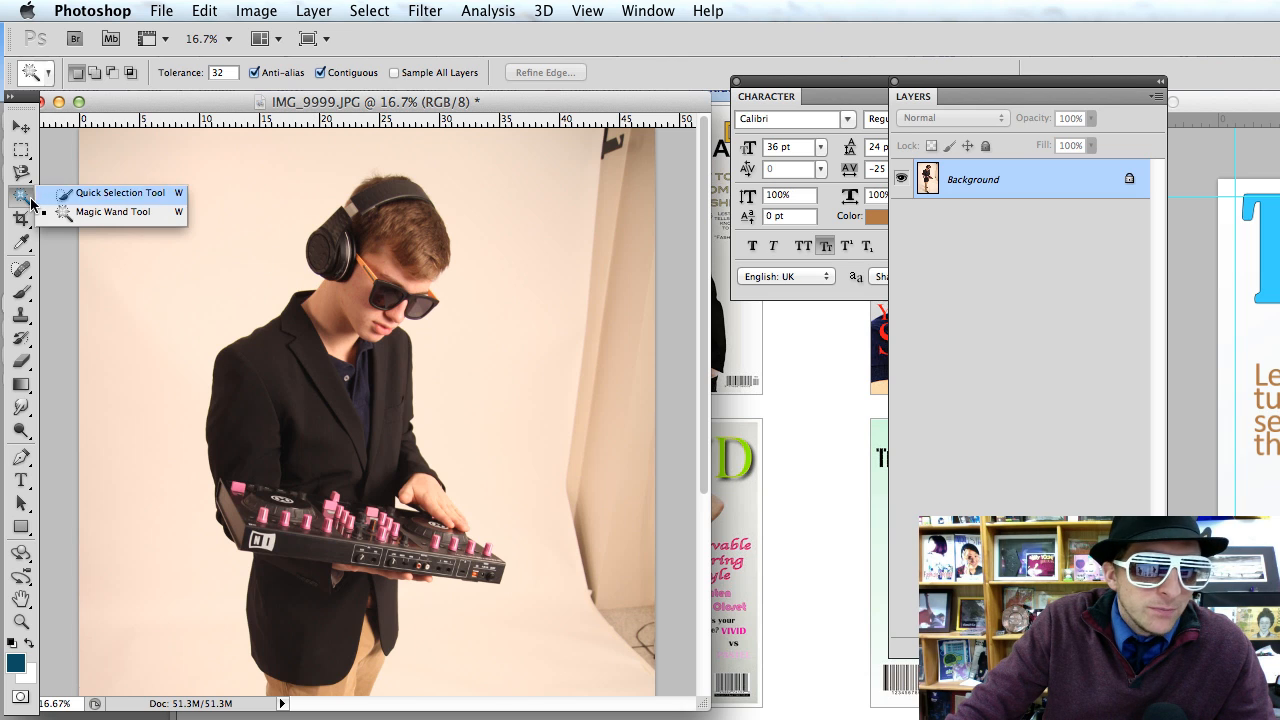
{"action": "left_click", "coordinate": [124, 213]}
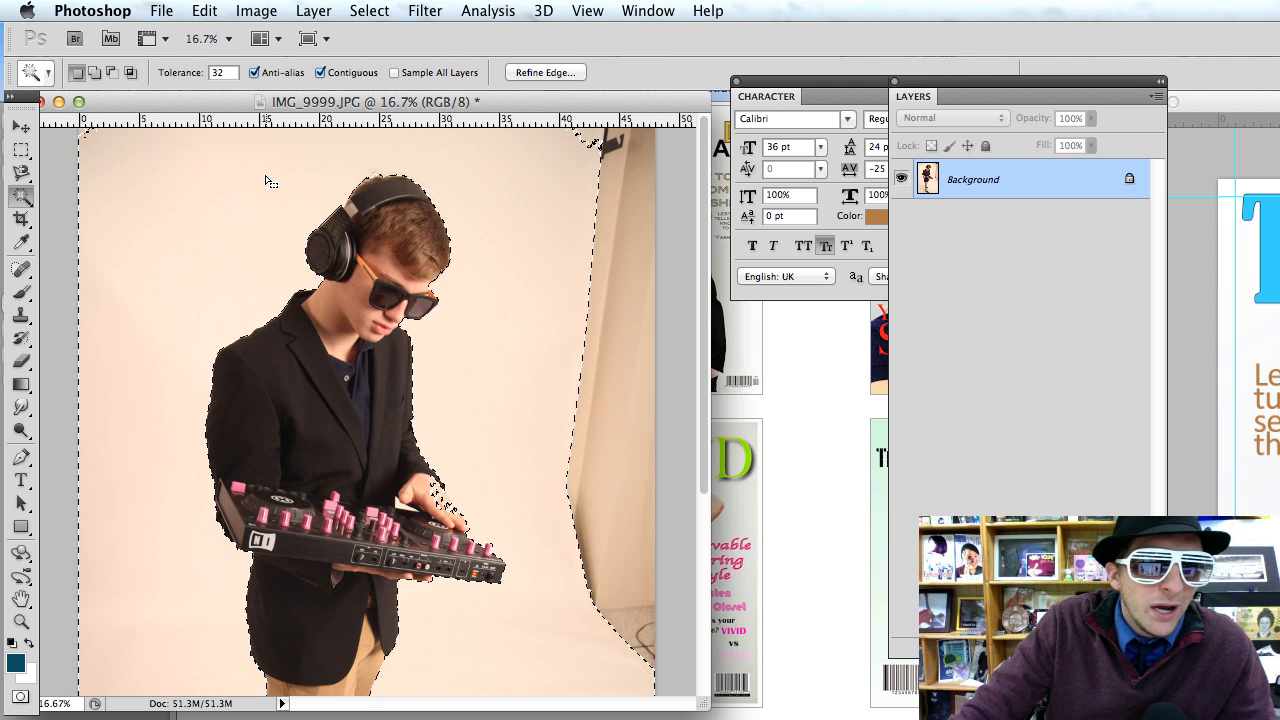
{"action": "left_click", "coordinate": [221, 70]}
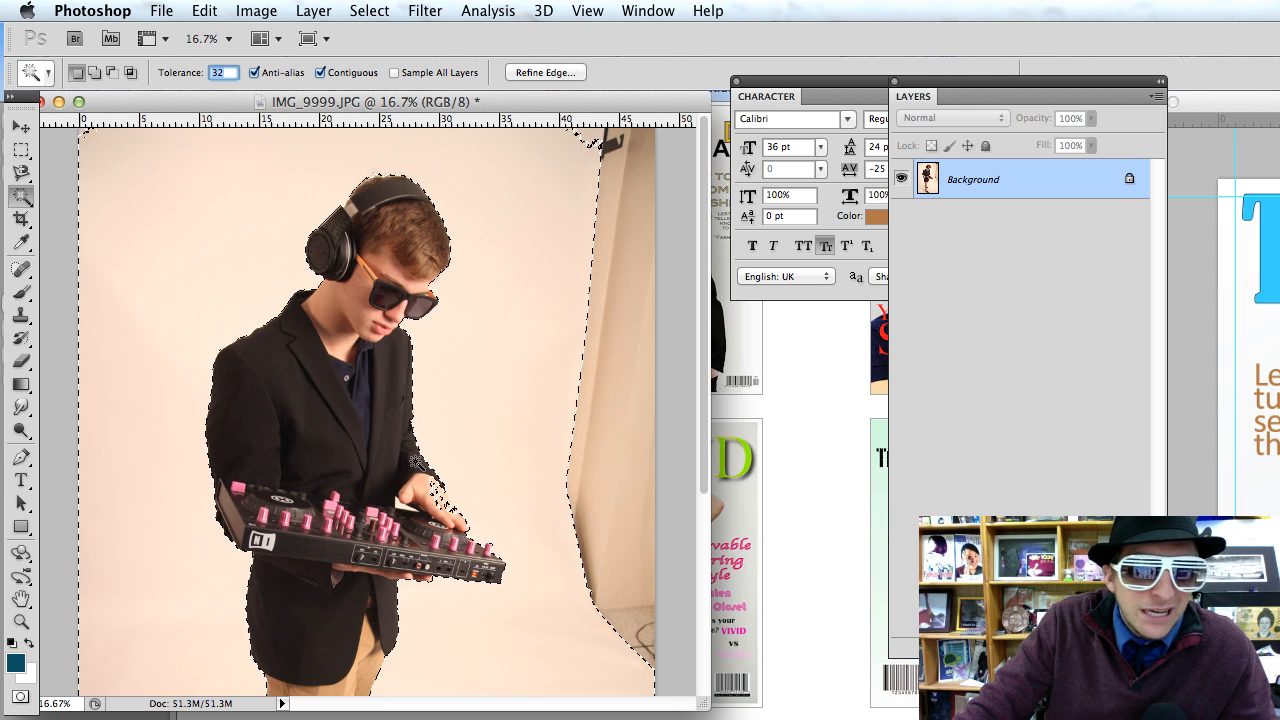
{"action": "key", "text": "super+d"}
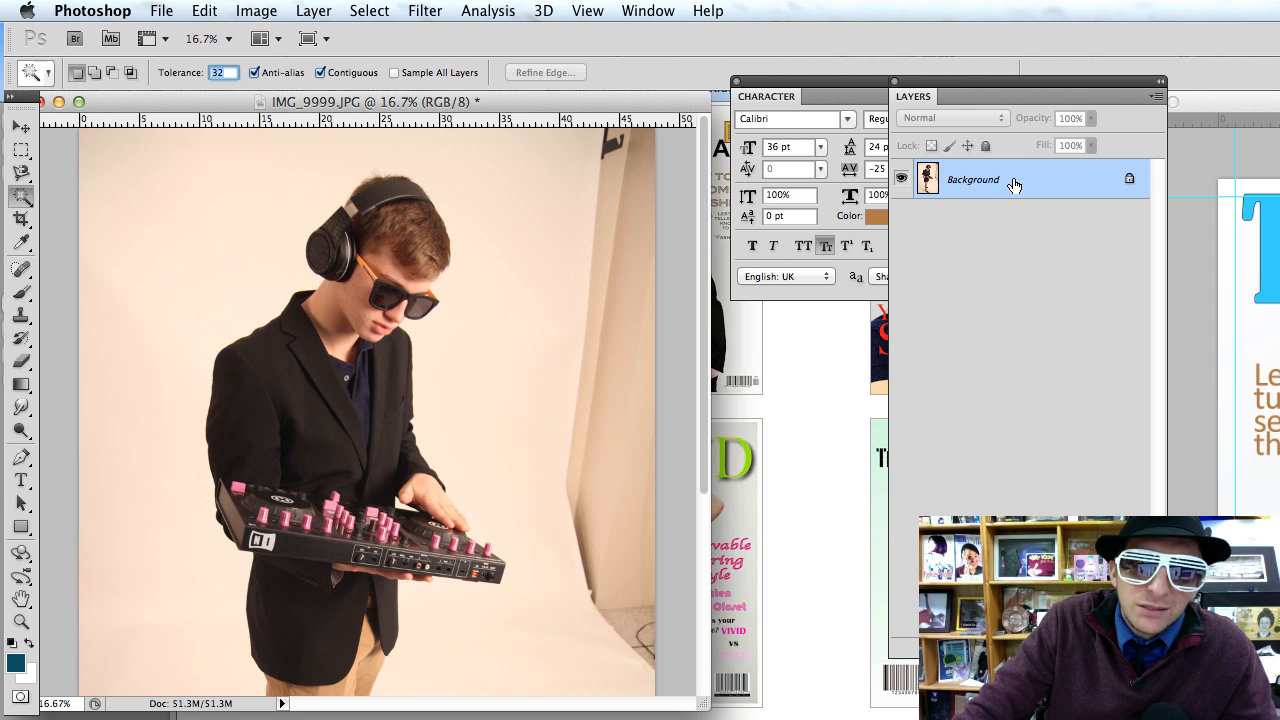
Duplicate the Background layer and hide the original beneath the copy.
{"action": "left_click_drag", "start_coordinate": [1014, 185], "coordinate": [1066, 515]}
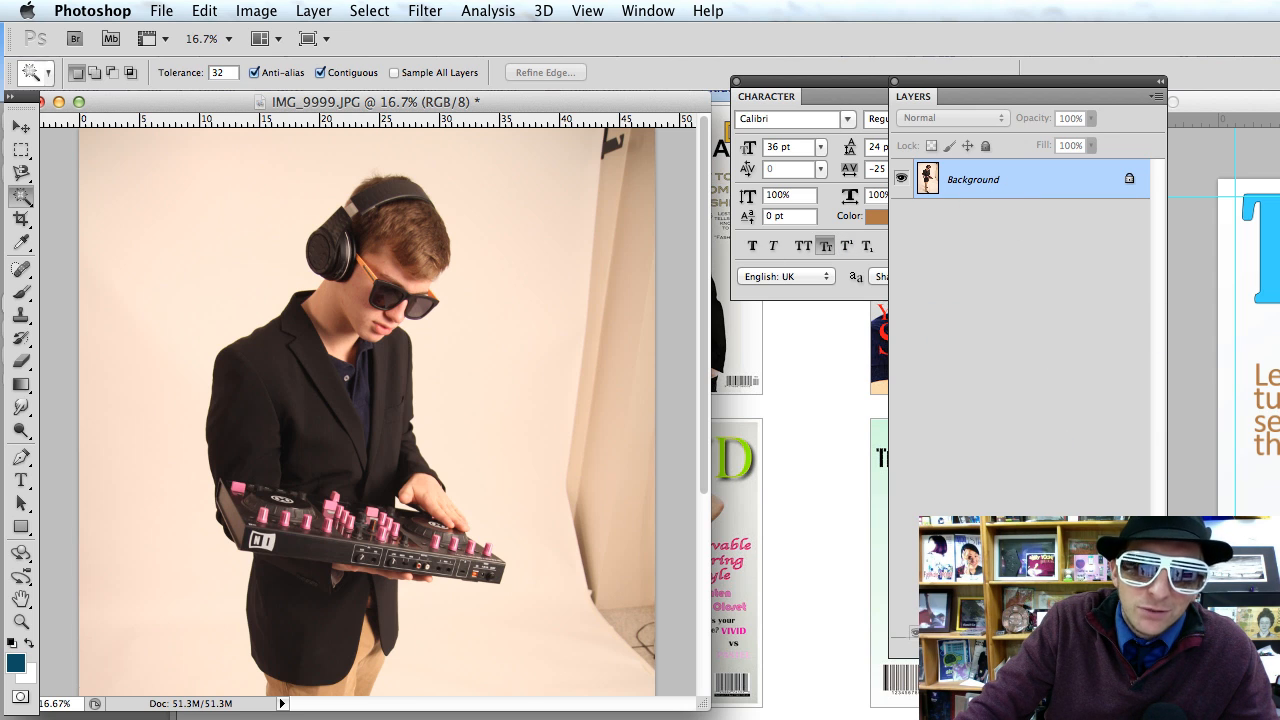
{"action": "left_click_drag", "start_coordinate": [913, 632], "coordinate": [913, 633]}
{"action": "left_click_drag", "start_coordinate": [975, 96], "coordinate": [786, 54]}
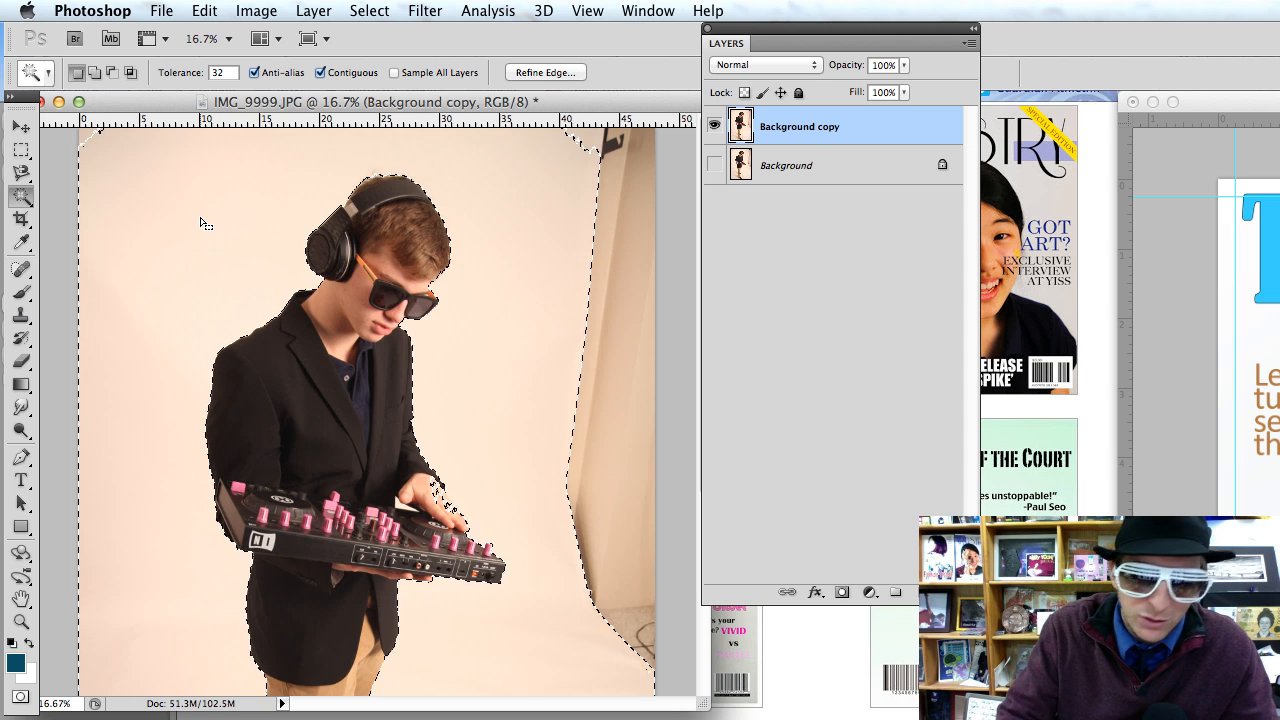
Delete the Magic Wand-selected plain backdrop around the man on the Background copy layer, then deselect.
{"action": "key", "text": "Delete"}
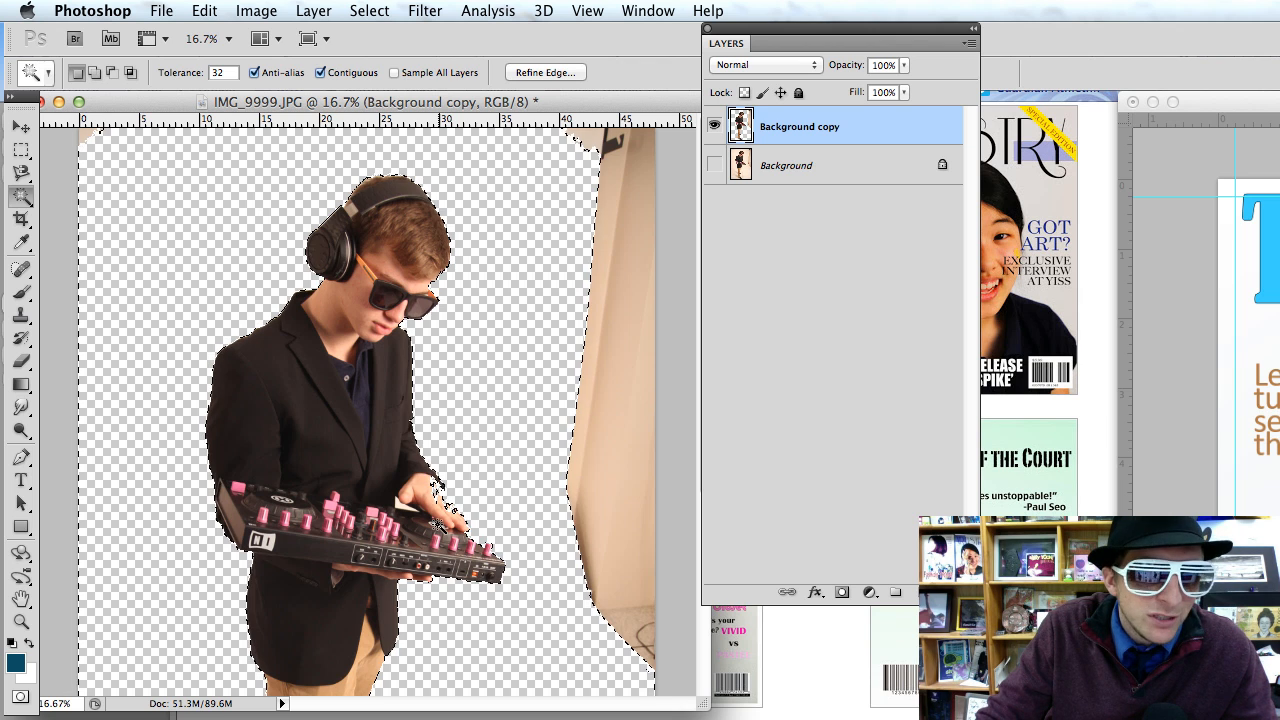
{"action": "scroll", "coordinate": [438, 500], "scroll_direction": "down", "scroll_amount": 2}
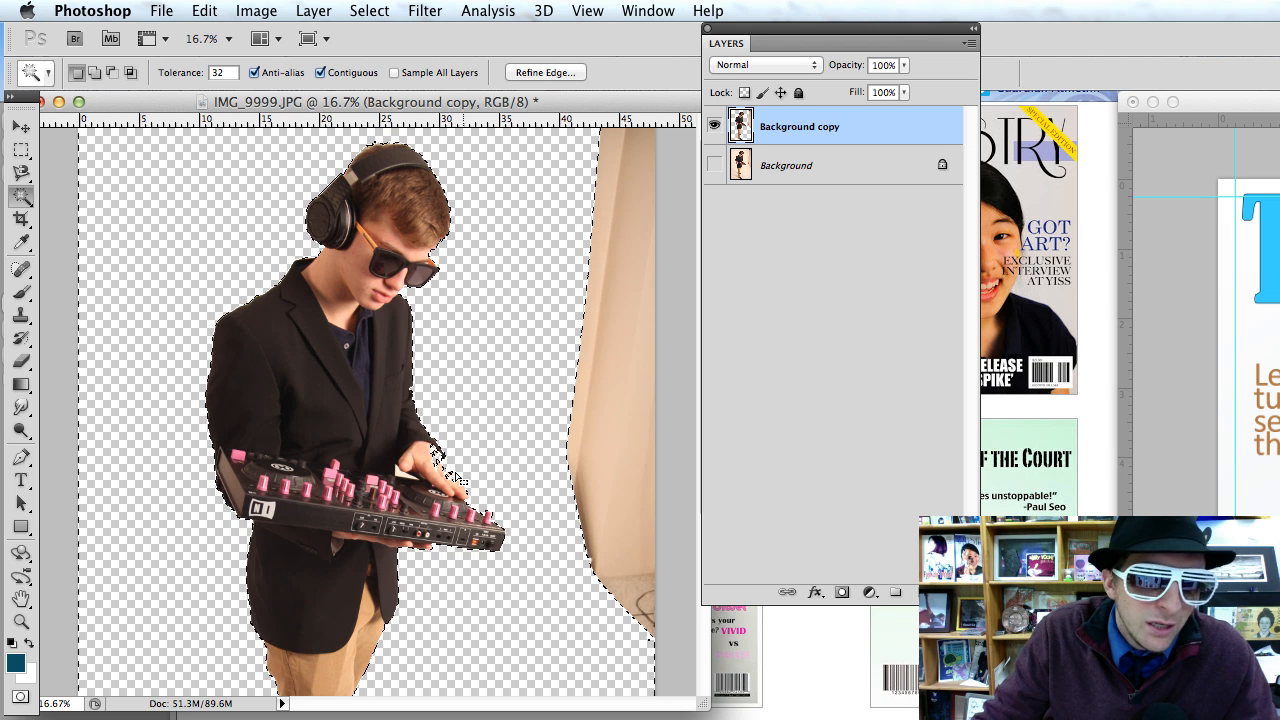
{"action": "key", "text": "super+d"}
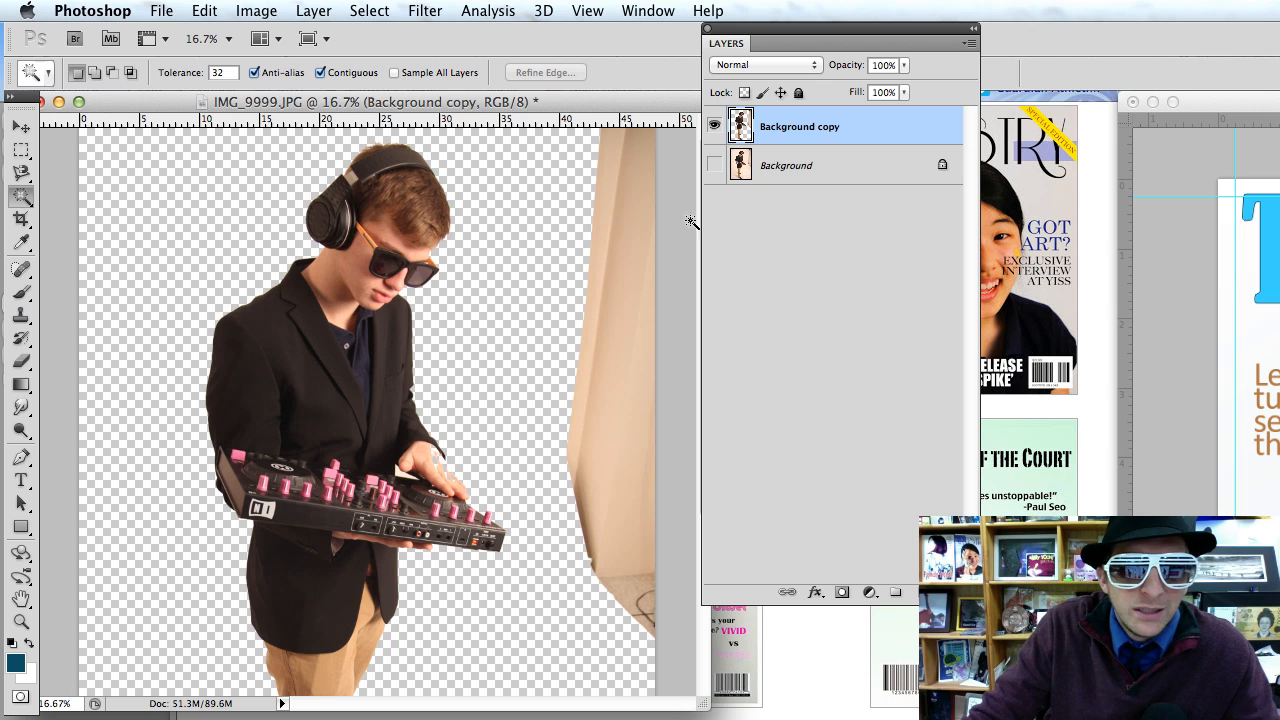
Show only the original Background layer and convert it into a regular layer named Layer 0.
{"action": "left_click", "coordinate": [714, 127]}
{"action": "left_click", "coordinate": [714, 165]}
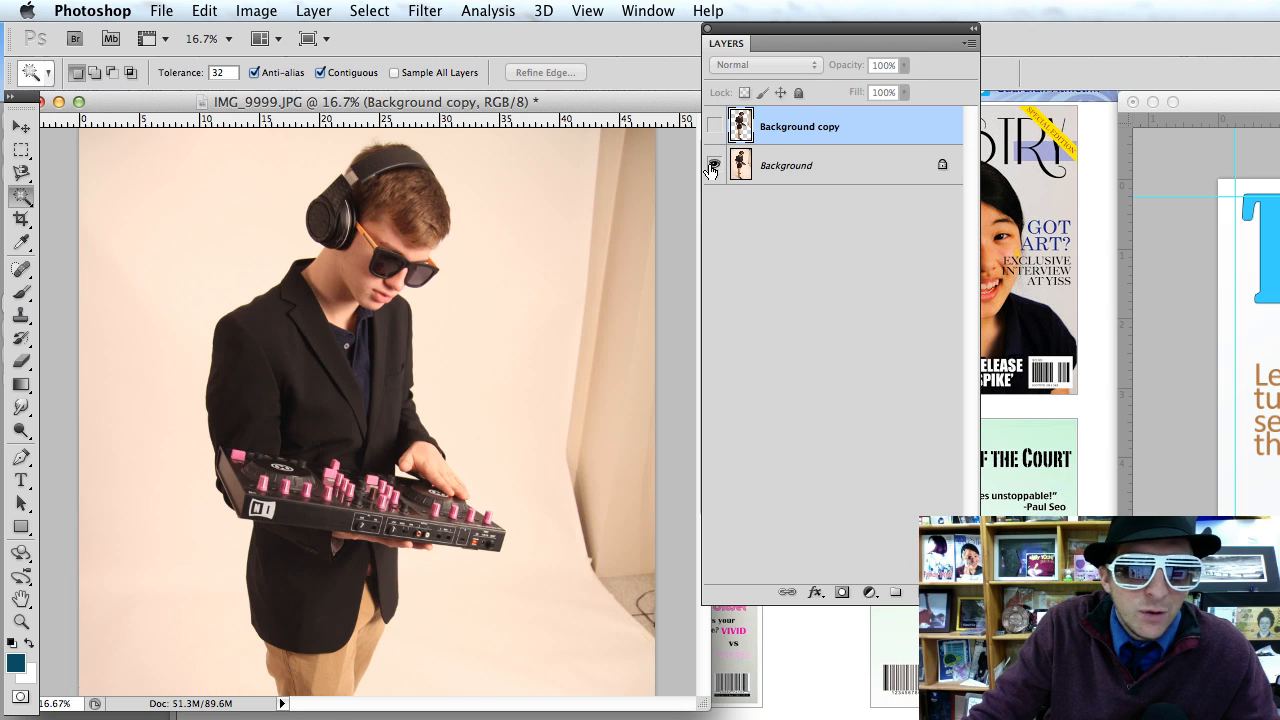
{"action": "left_click", "coordinate": [714, 127]}
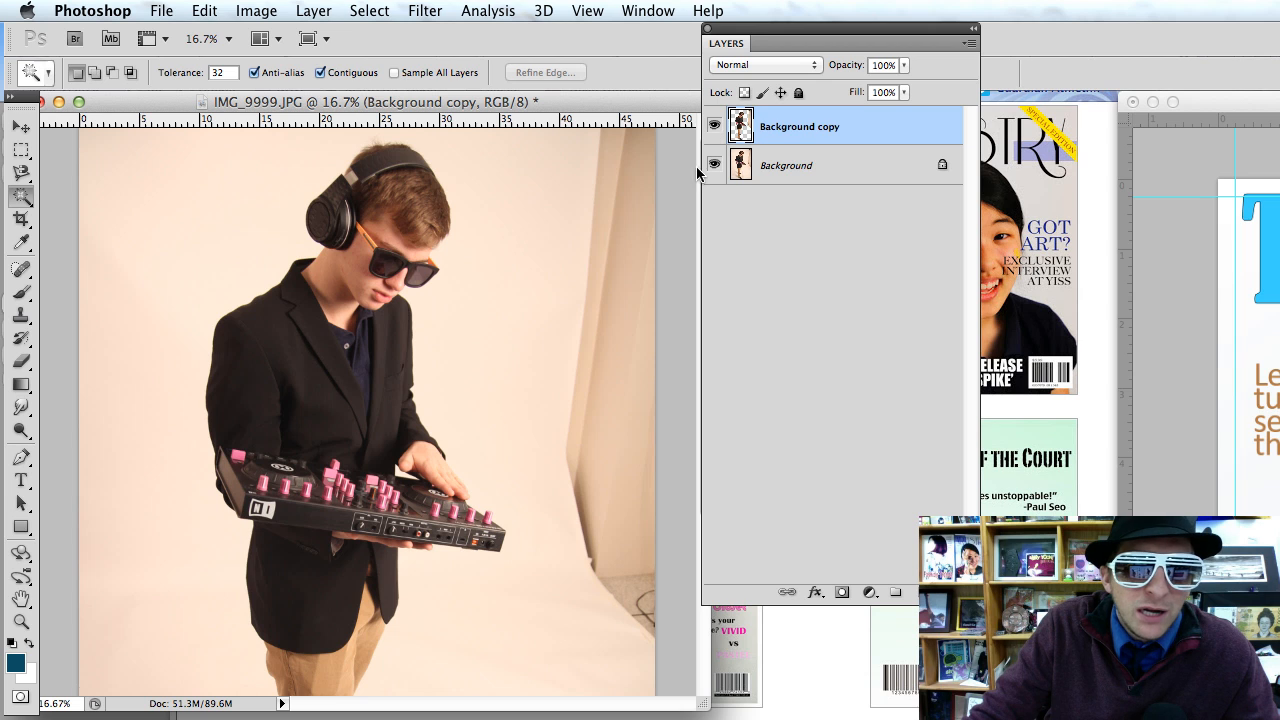
{"action": "left_click", "coordinate": [714, 165]}
{"action": "left_click", "coordinate": [714, 127]}
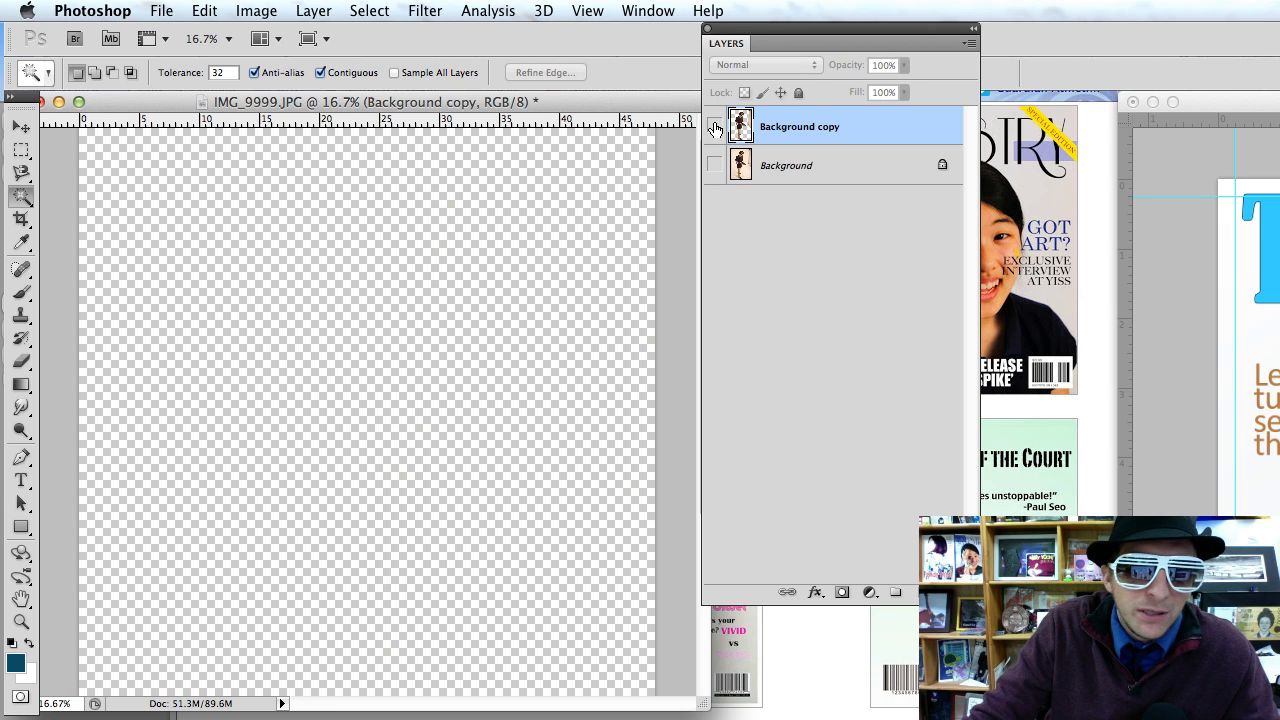
{"action": "left_click", "coordinate": [714, 165]}
{"action": "double_click", "coordinate": [785, 165]}
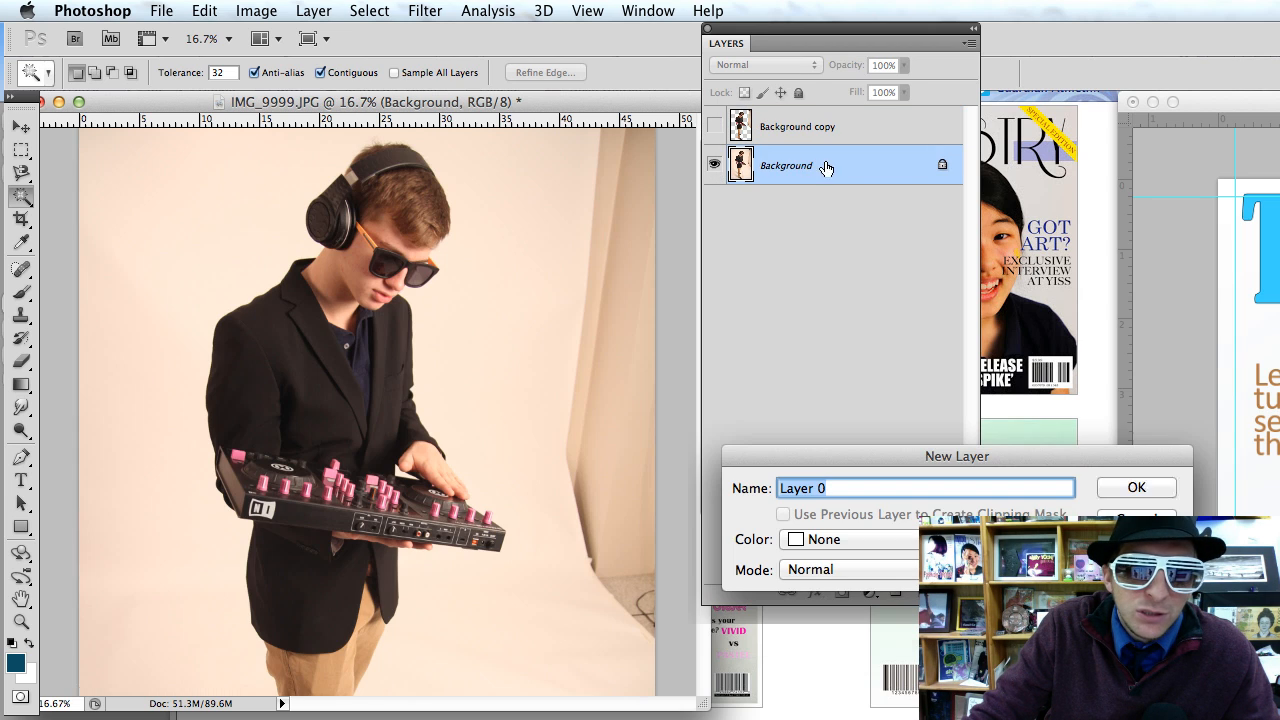
{"action": "left_click", "coordinate": [1137, 486]}
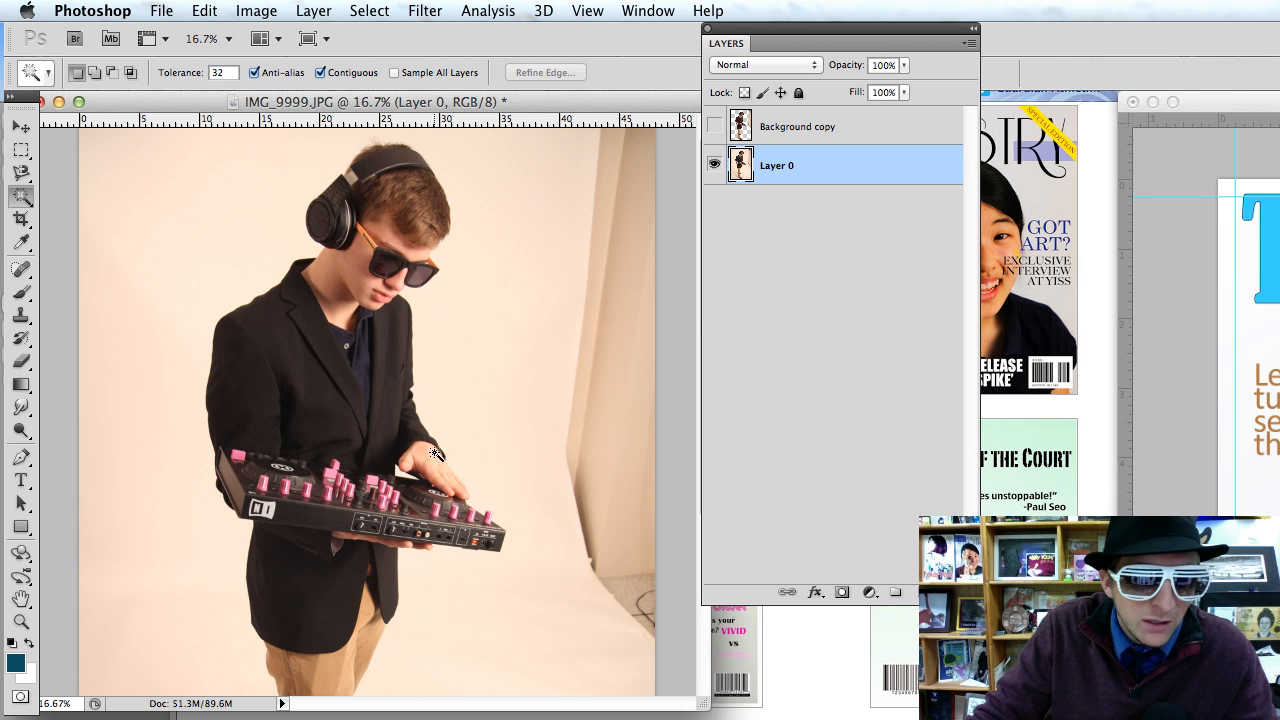
Draw an elliptical selection around the hand on Layer 0, delete everything outside it and deselect.
{"action": "left_click", "coordinate": [28, 152]}
{"action": "left_click", "coordinate": [118, 165]}
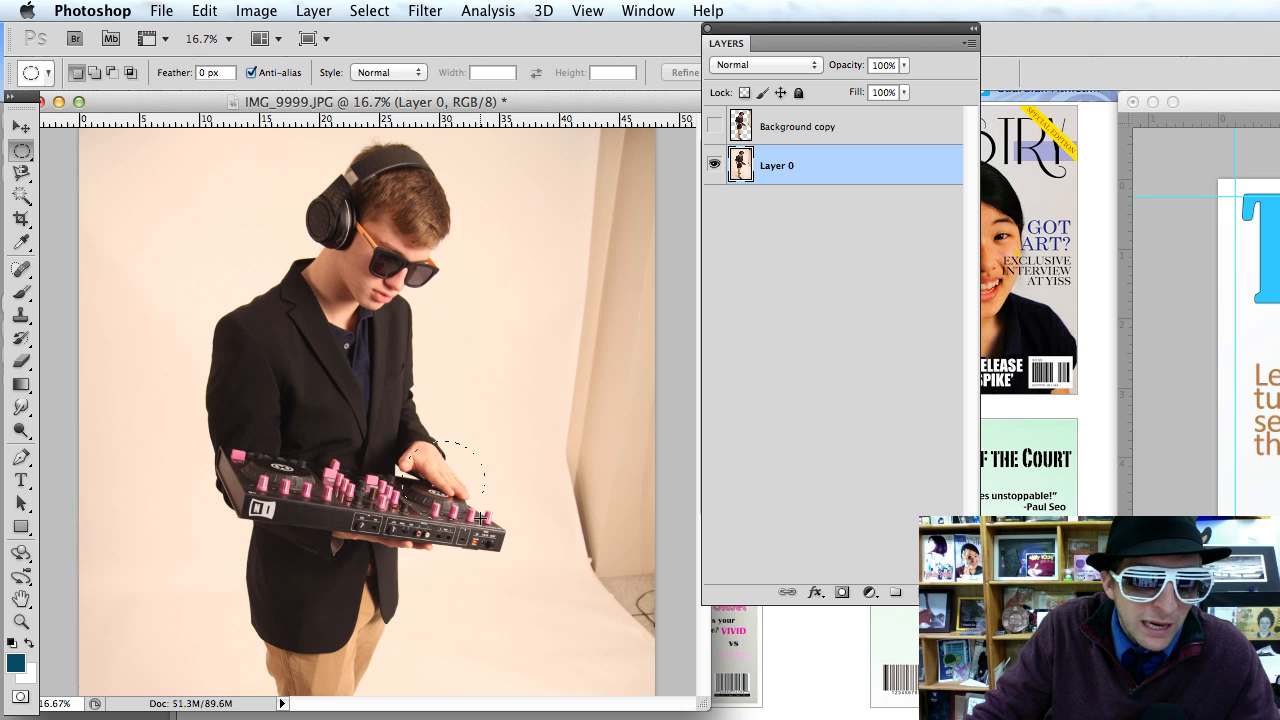
{"action": "left_click_drag", "start_coordinate": [400, 440], "coordinate": [487, 520]}
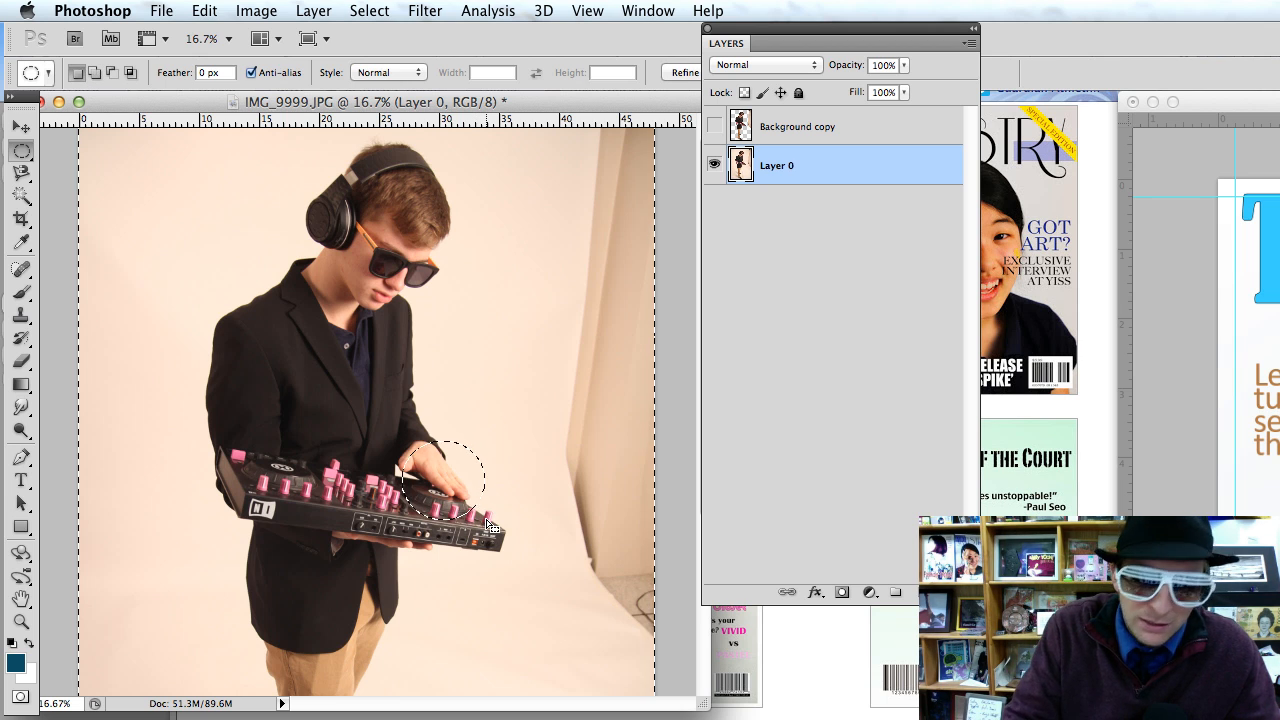
{"action": "key", "text": "Delete"}
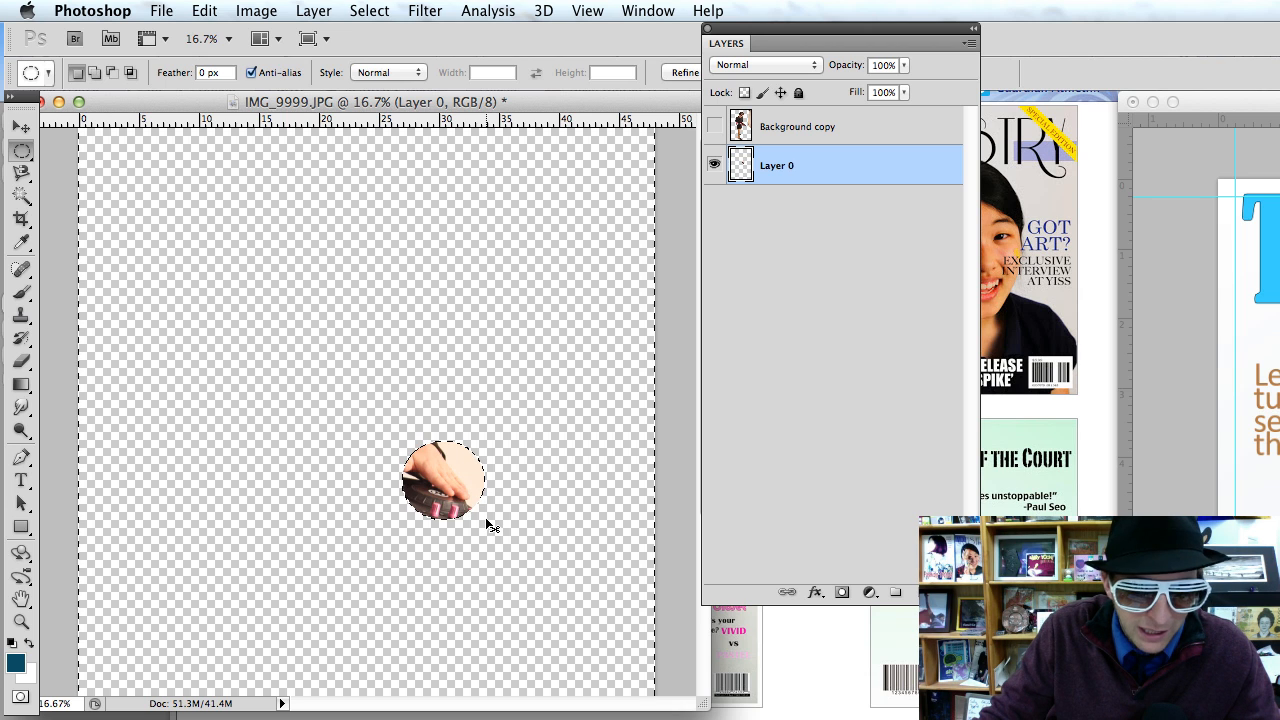
{"action": "key", "text": "ctrl+d"}
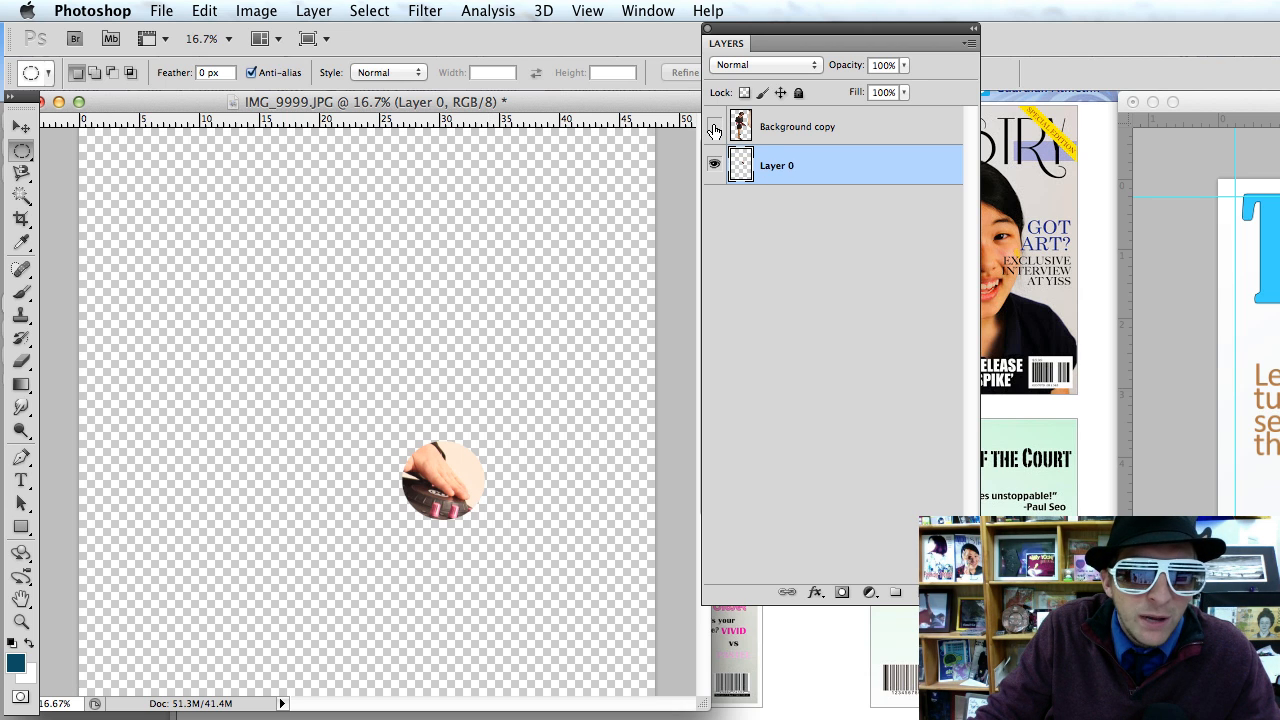
Make Background copy visible together with Layer 0, toggling both layers to compare the patch behind the hand.
{"action": "left_click", "coordinate": [714, 127]}
{"action": "left_click", "coordinate": [714, 127]}
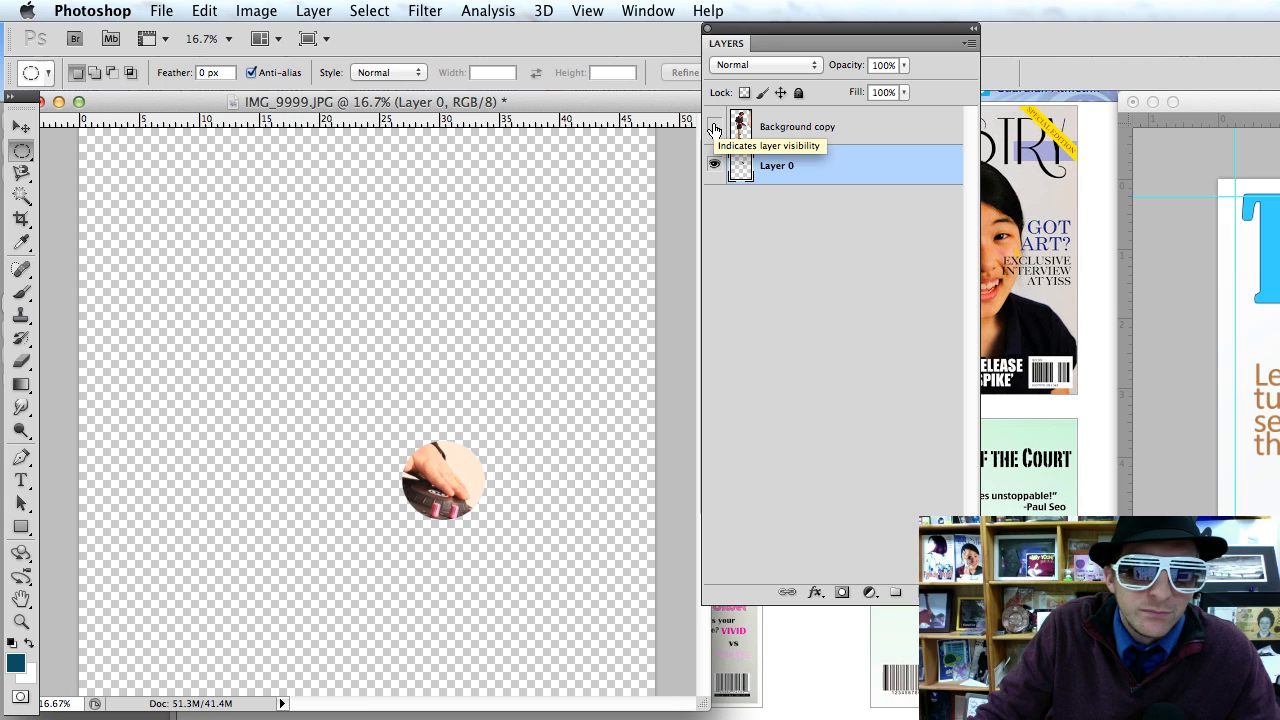
{"action": "left_click", "coordinate": [714, 128]}
{"action": "left_click", "coordinate": [713, 164]}
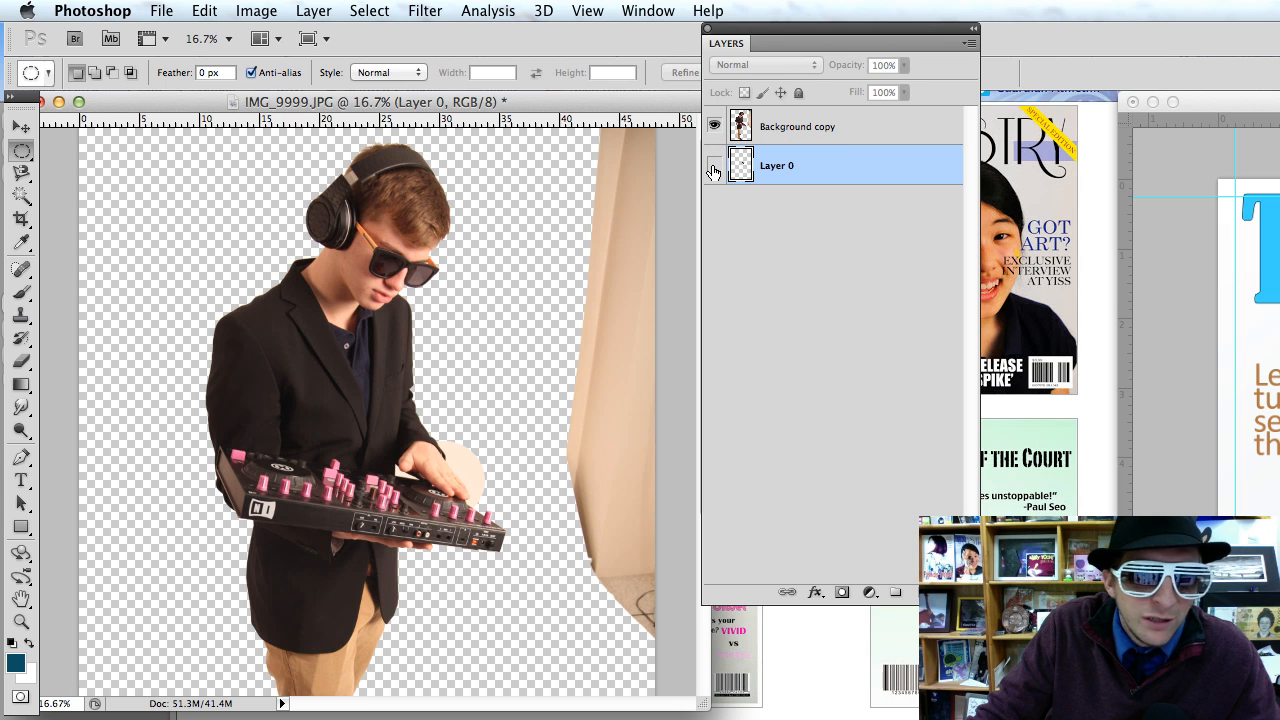
{"action": "left_click", "coordinate": [713, 166]}
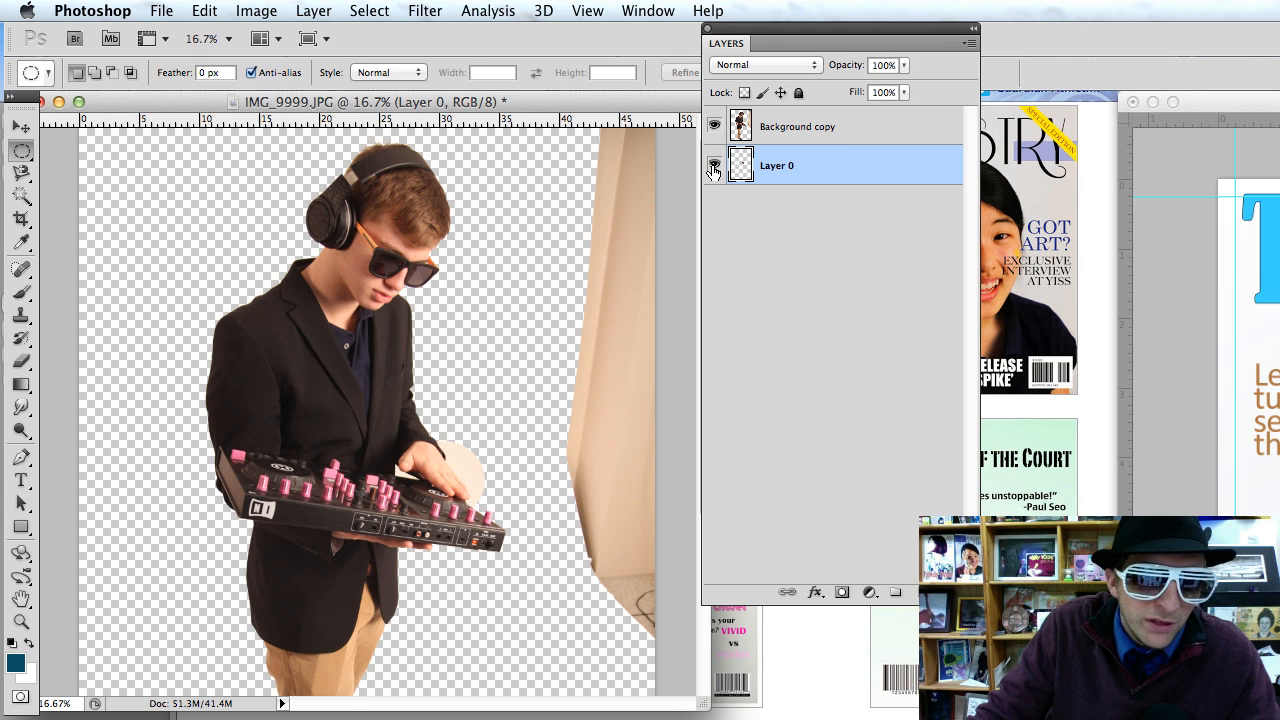
{"action": "left_click", "coordinate": [713, 166]}
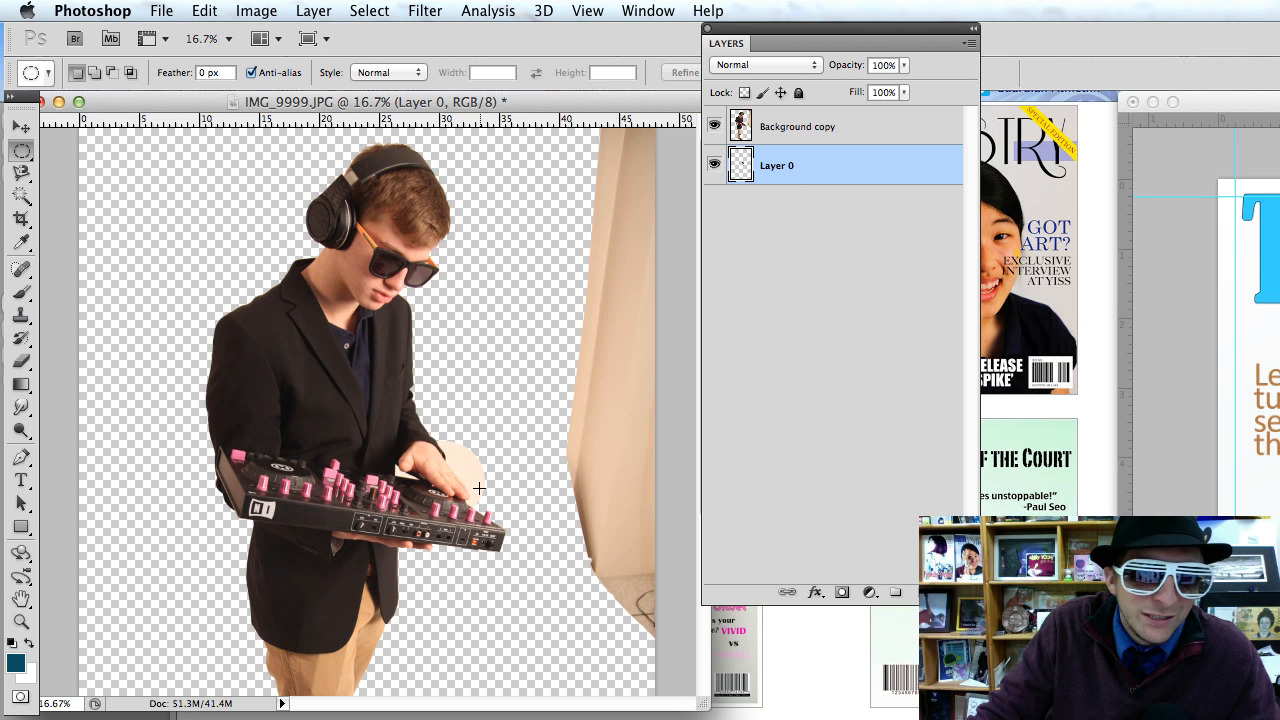
Erase the outer part of the backdrop patch beside the hand on Layer 0 using a 200 px eraser.
{"action": "scroll", "coordinate": [479, 487], "scroll_direction": "up", "scroll_amount": 5}
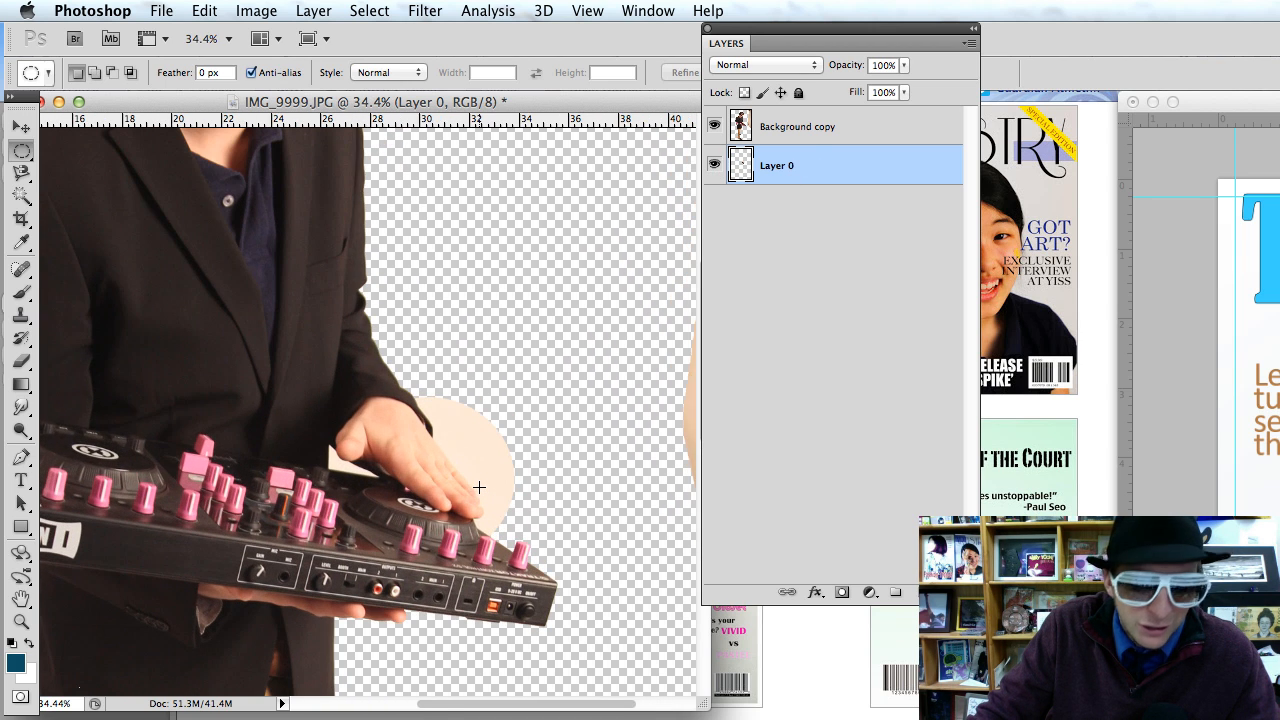
{"action": "key", "text": "e"}
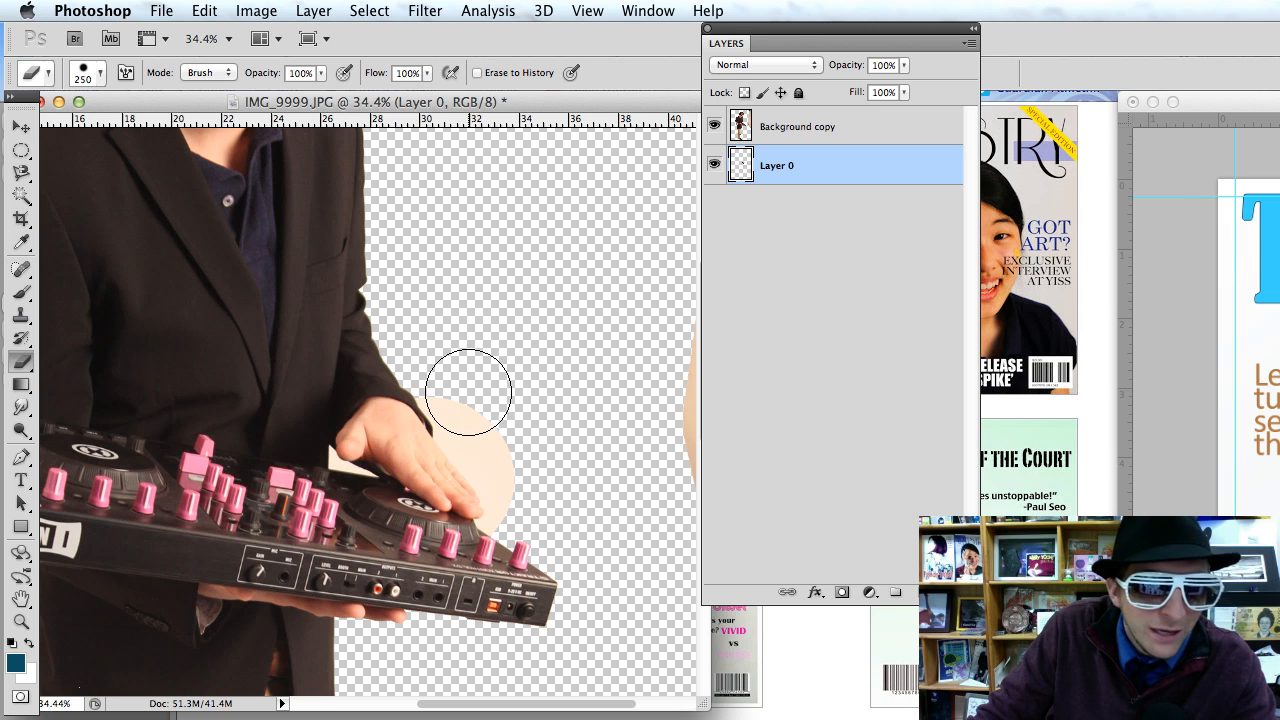
{"action": "key", "text": "bracketleft"}
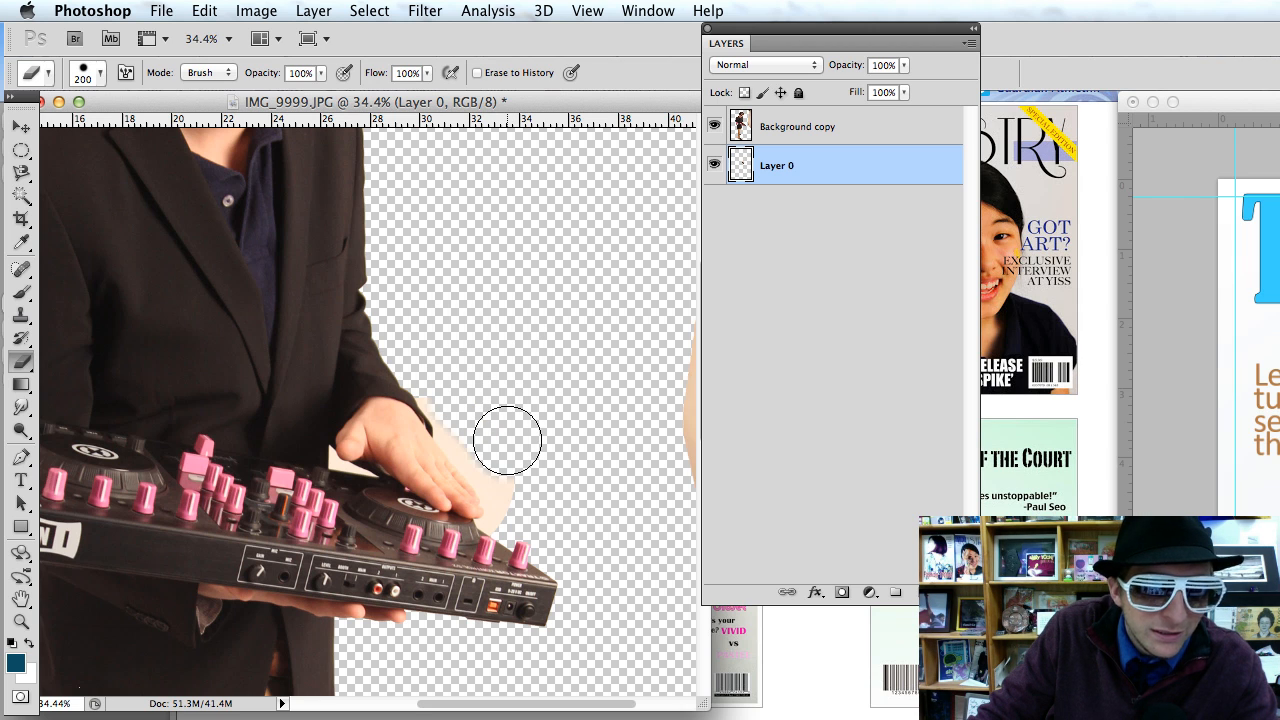
Erase the remaining strip of backdrop along the outer edge of the fingers on Layer 0 with a 90 px eraser.
{"action": "key", "text": "super+plus"}
{"action": "key", "text": "super+plus"}
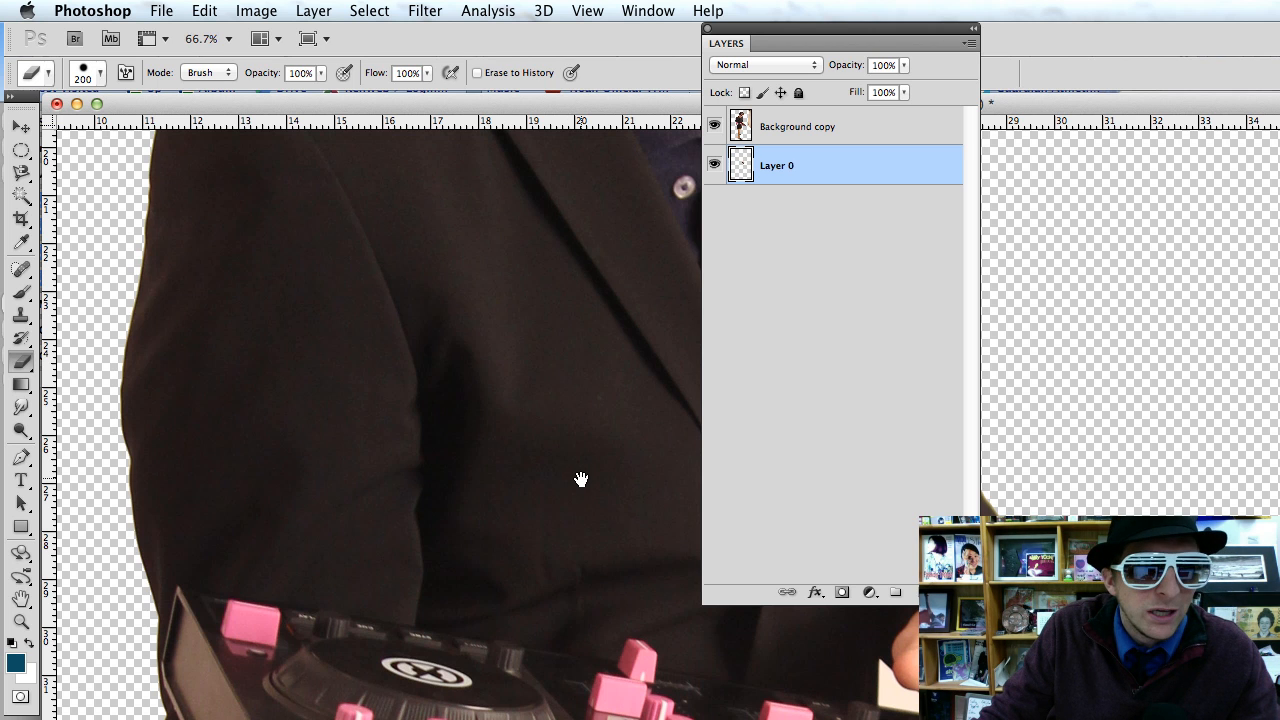
{"action": "scroll", "coordinate": [191, 341], "scroll_direction": "down", "scroll_amount": 5}
{"action": "scroll", "coordinate": [191, 341], "scroll_direction": "right", "scroll_amount": 6}
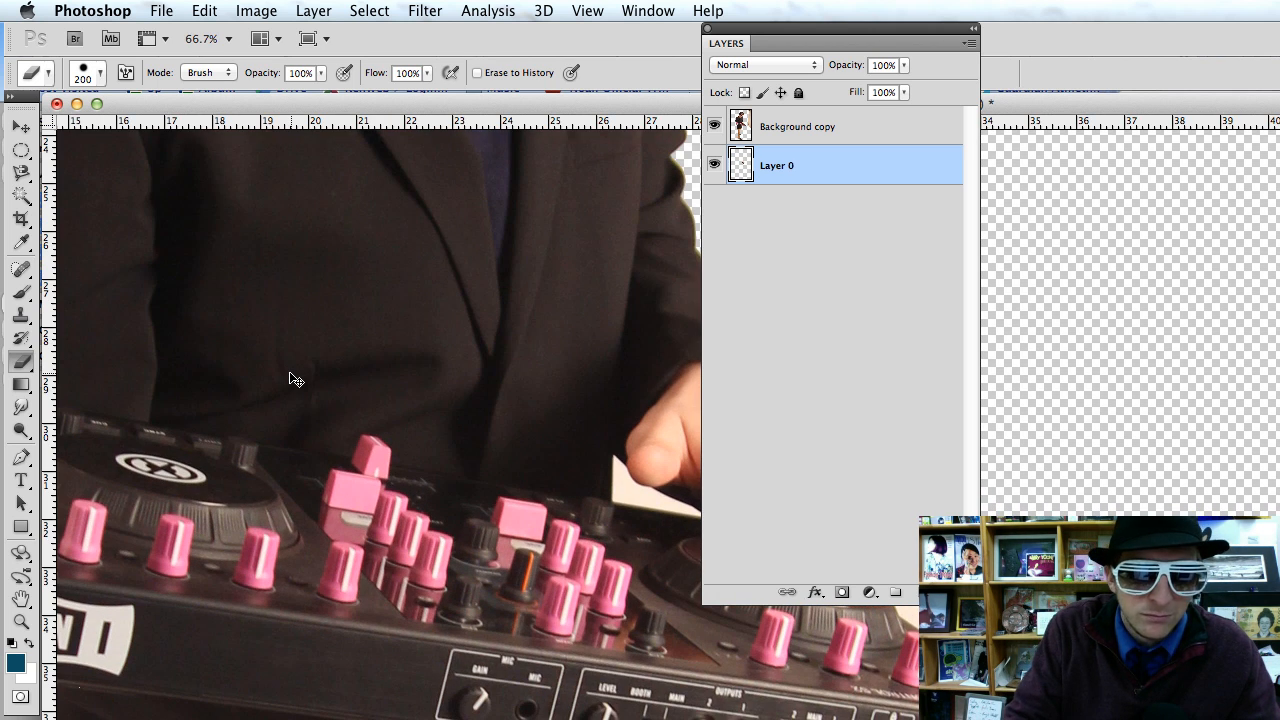
{"action": "key", "text": "super+minus"}
{"action": "key", "text": "super+minus"}
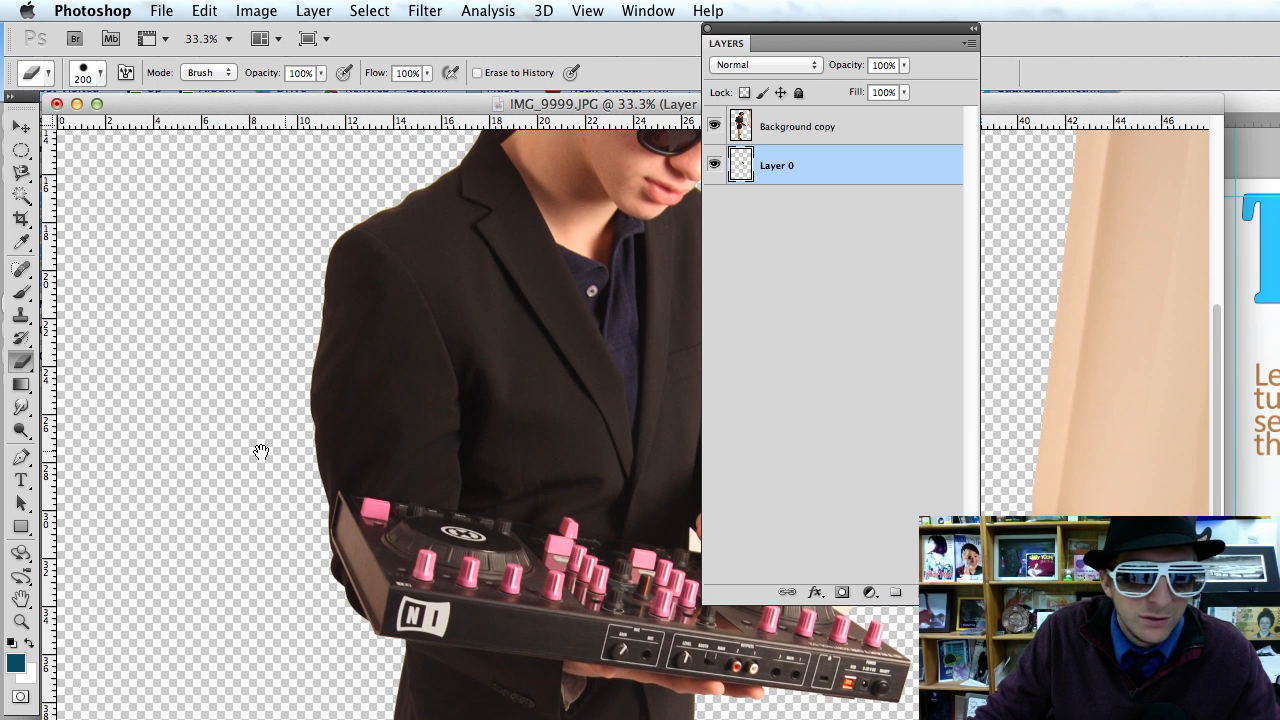
{"action": "left_click_drag", "start_coordinate": [297, 107], "coordinate": [27, 104]}
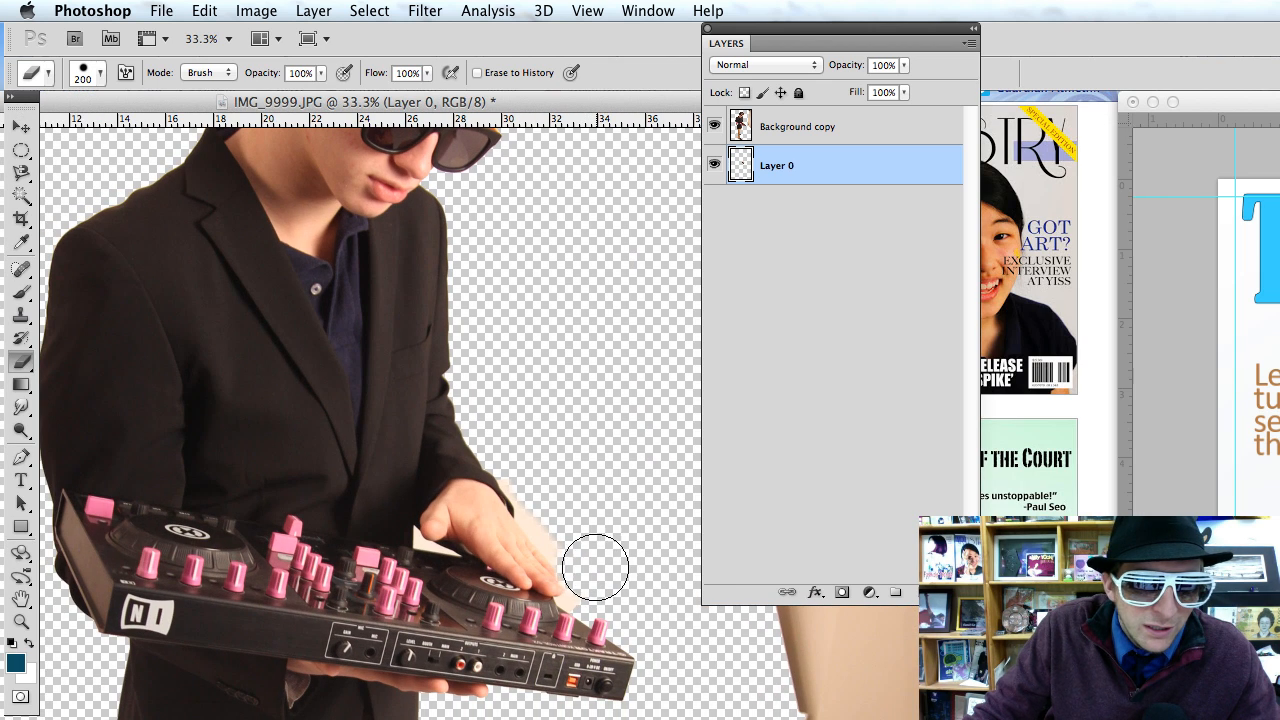
{"action": "key", "text": "bracketleft"}
{"action": "key", "text": "bracketleft"}
{"action": "key", "text": "bracketleft"}
{"action": "key", "text": "bracketleft"}
{"action": "key", "text": "bracketleft"}
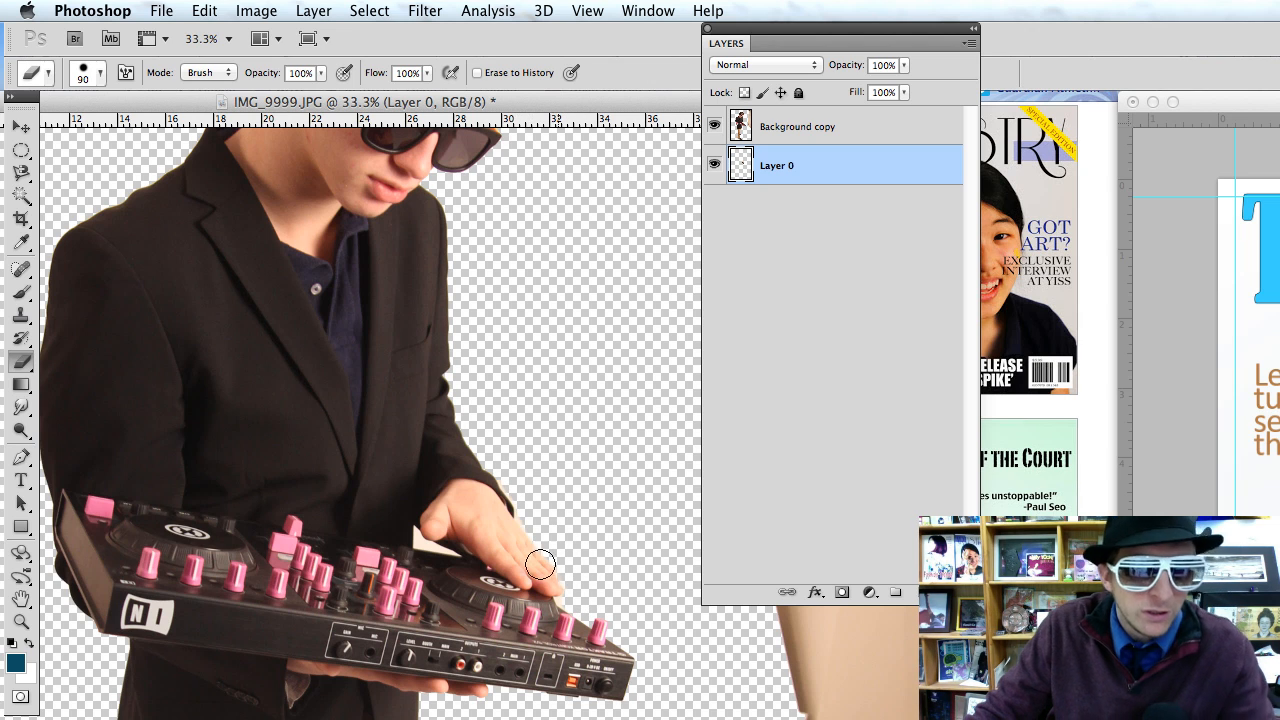
Select the white backdrop gap between the thumb and the controller on Background copy with the Magic Wand, delete it and deselect.
{"action": "key", "text": "w"}
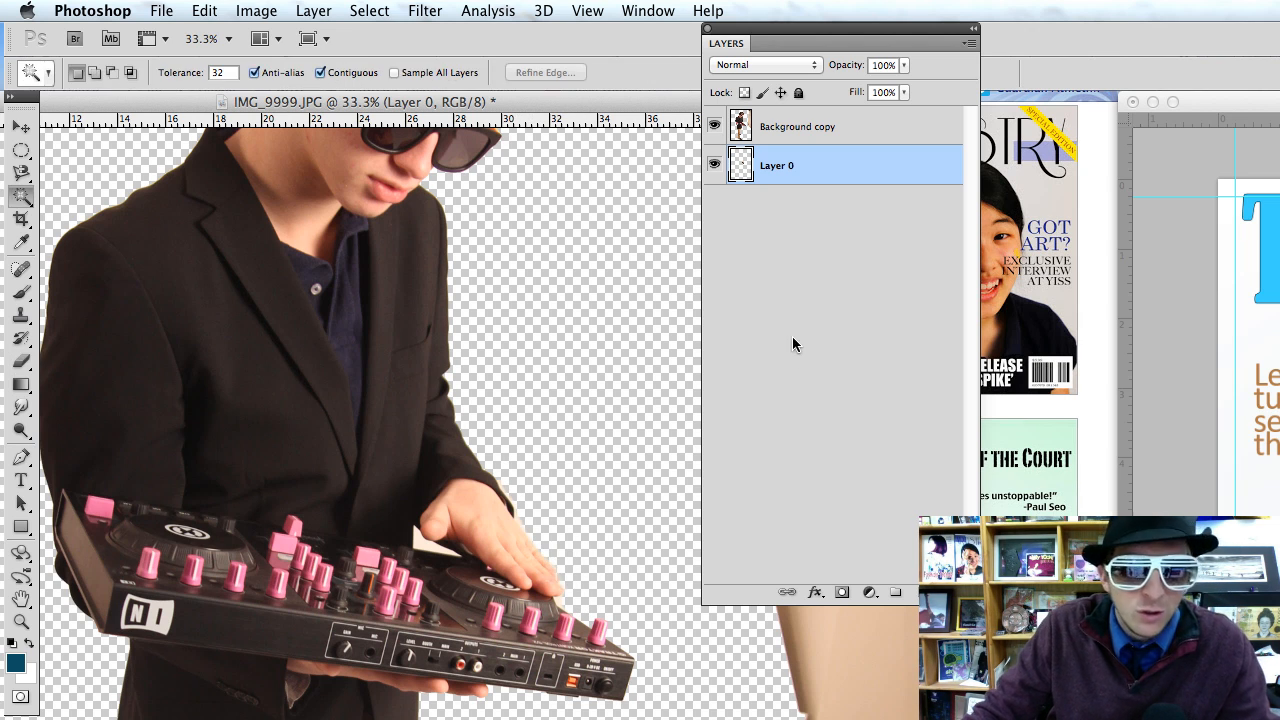
{"action": "left_click", "coordinate": [798, 128]}
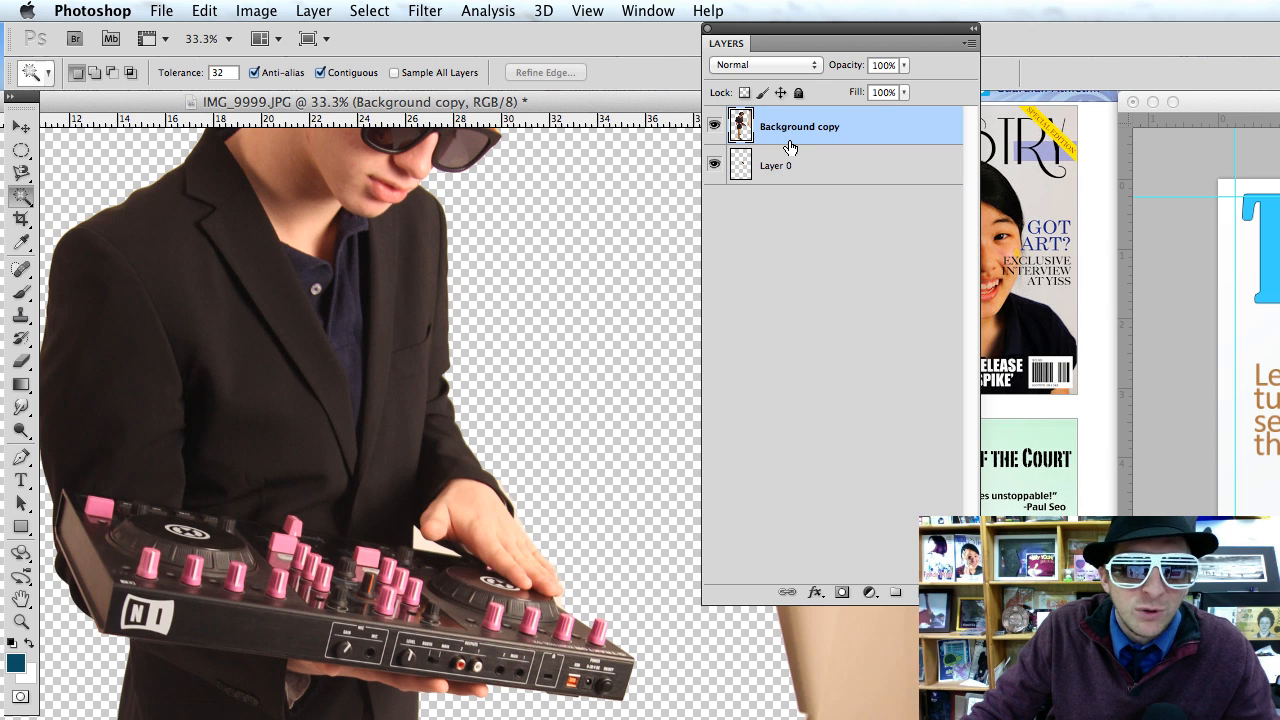
{"action": "left_click", "coordinate": [420, 545]}
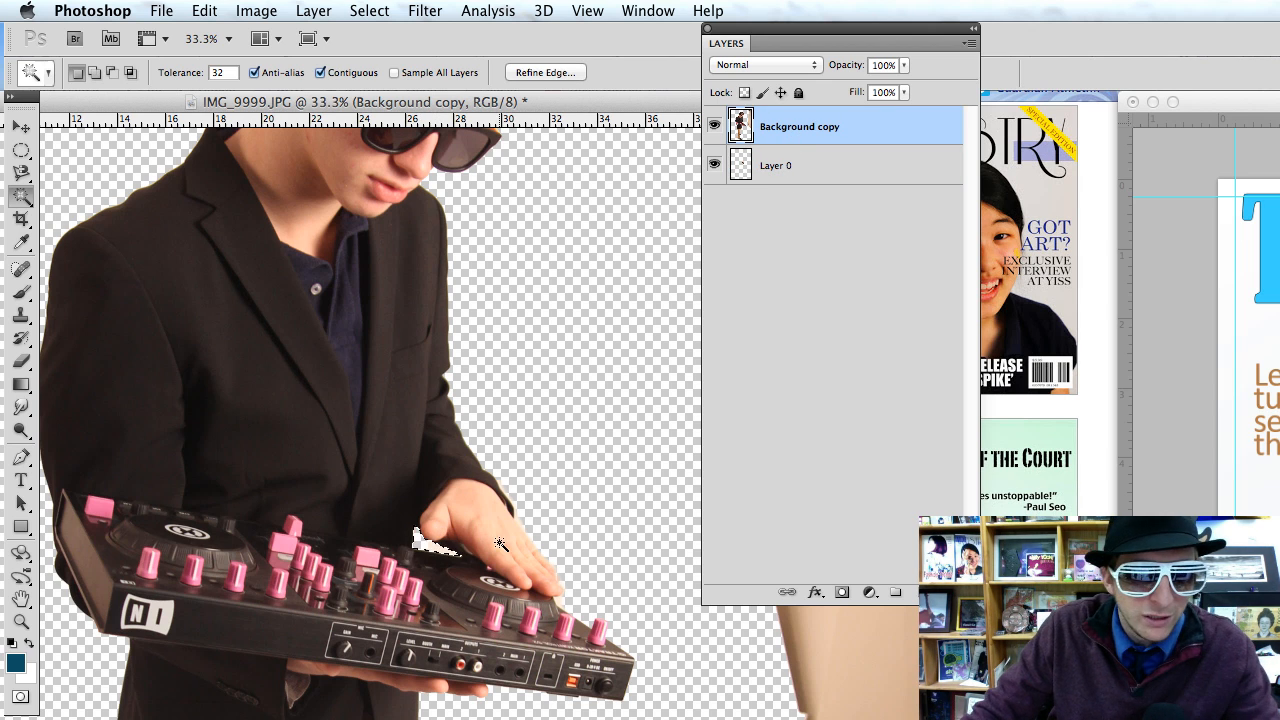
{"action": "left_click", "coordinate": [451, 558], "text": "shift"}
{"action": "key", "text": "Delete"}
{"action": "key", "text": "ctrl+d"}
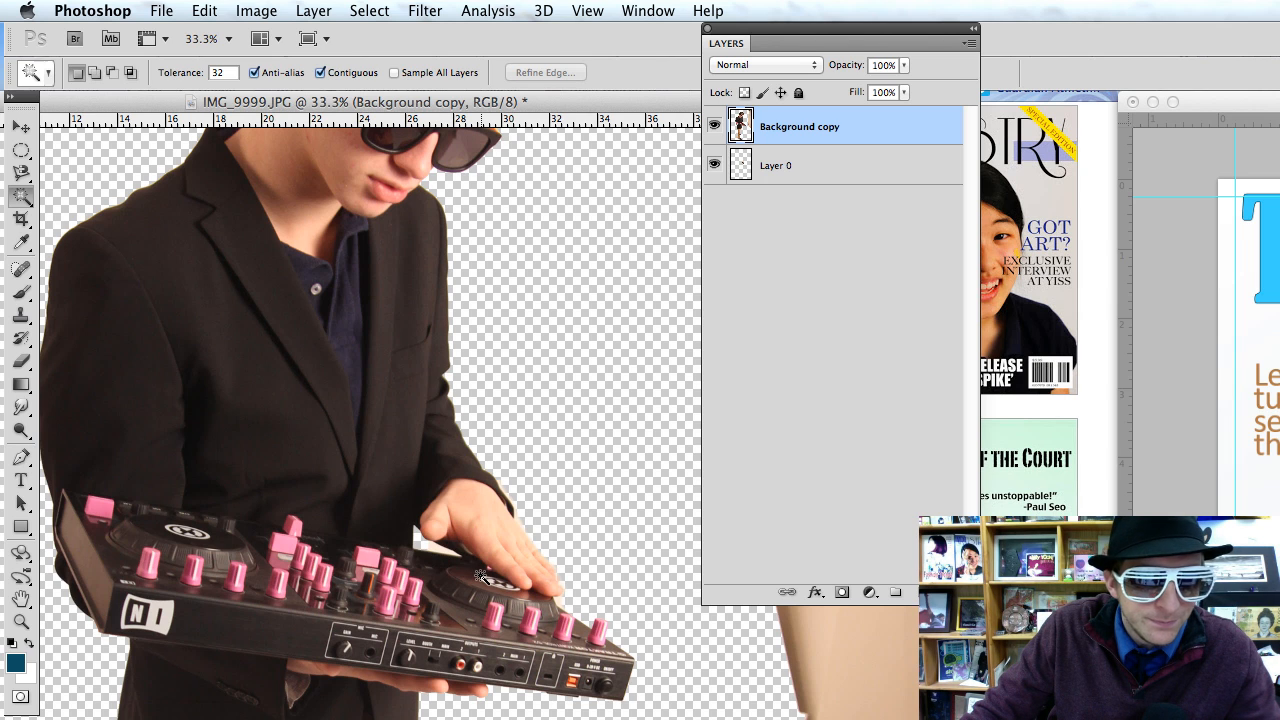
Reselect the gap beside the thumb with the Magic Wand, delete that area from Layer 0 and deselect.
{"action": "left_click", "coordinate": [442, 551]}
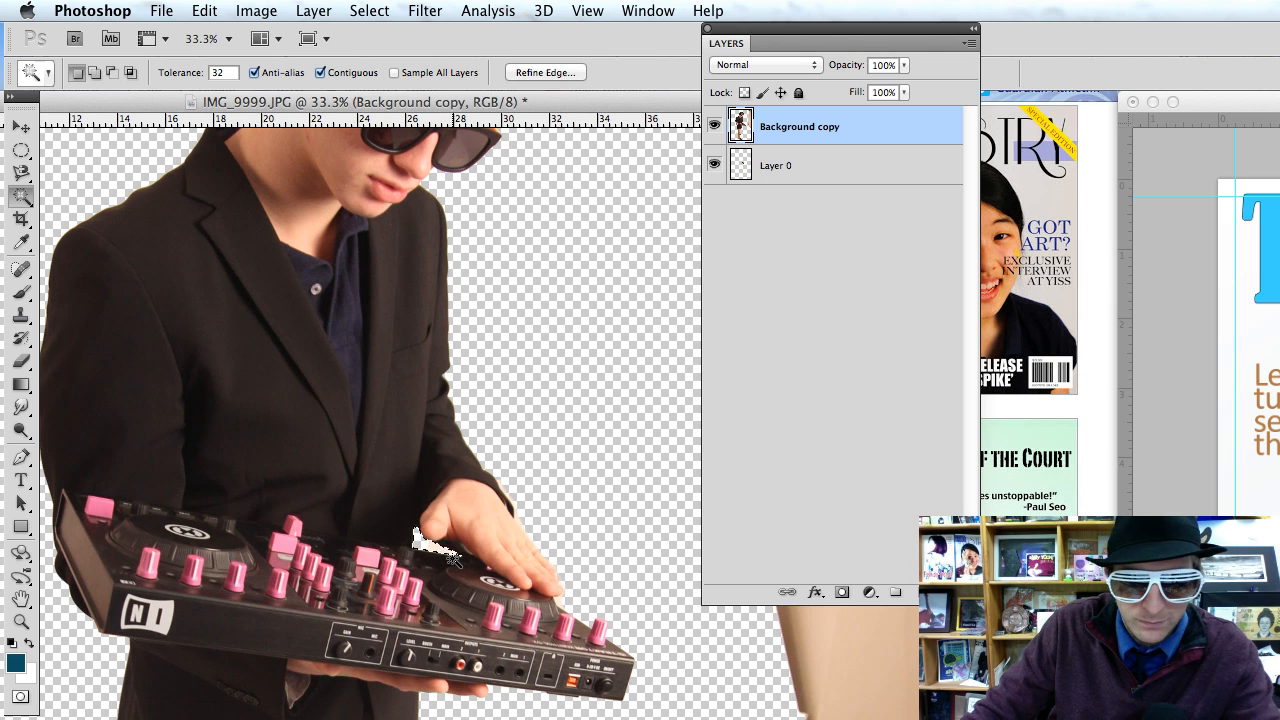
{"action": "left_click", "coordinate": [777, 170]}
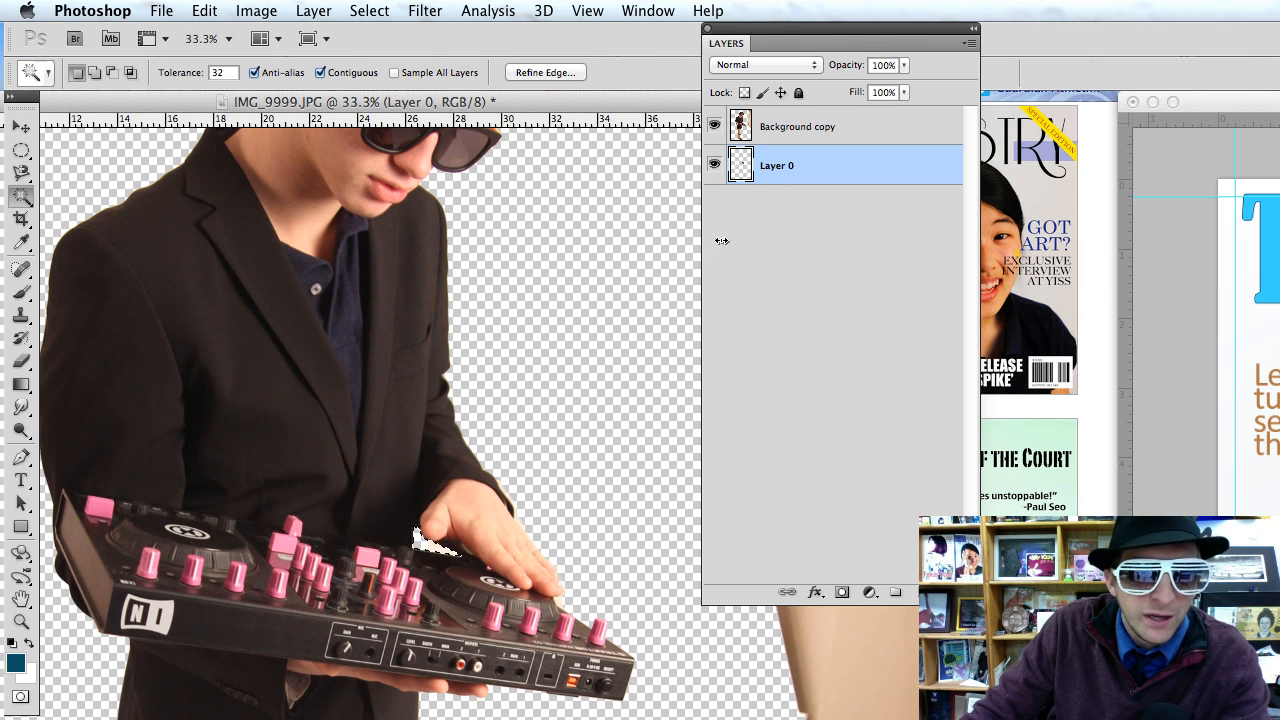
{"action": "key", "text": "Delete"}
{"action": "key", "text": "super+d"}
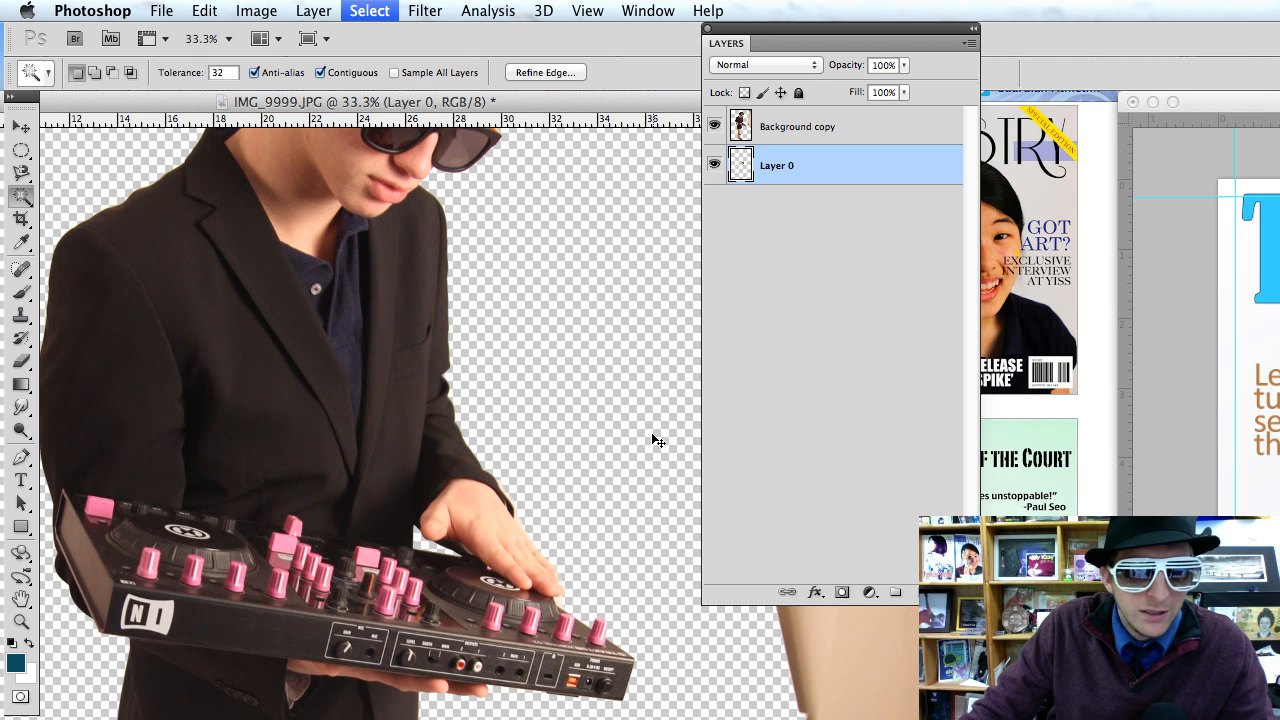
Merge Background copy and Layer 0 into one layer.
{"action": "left_click", "coordinate": [830, 131], "text": "shift"}
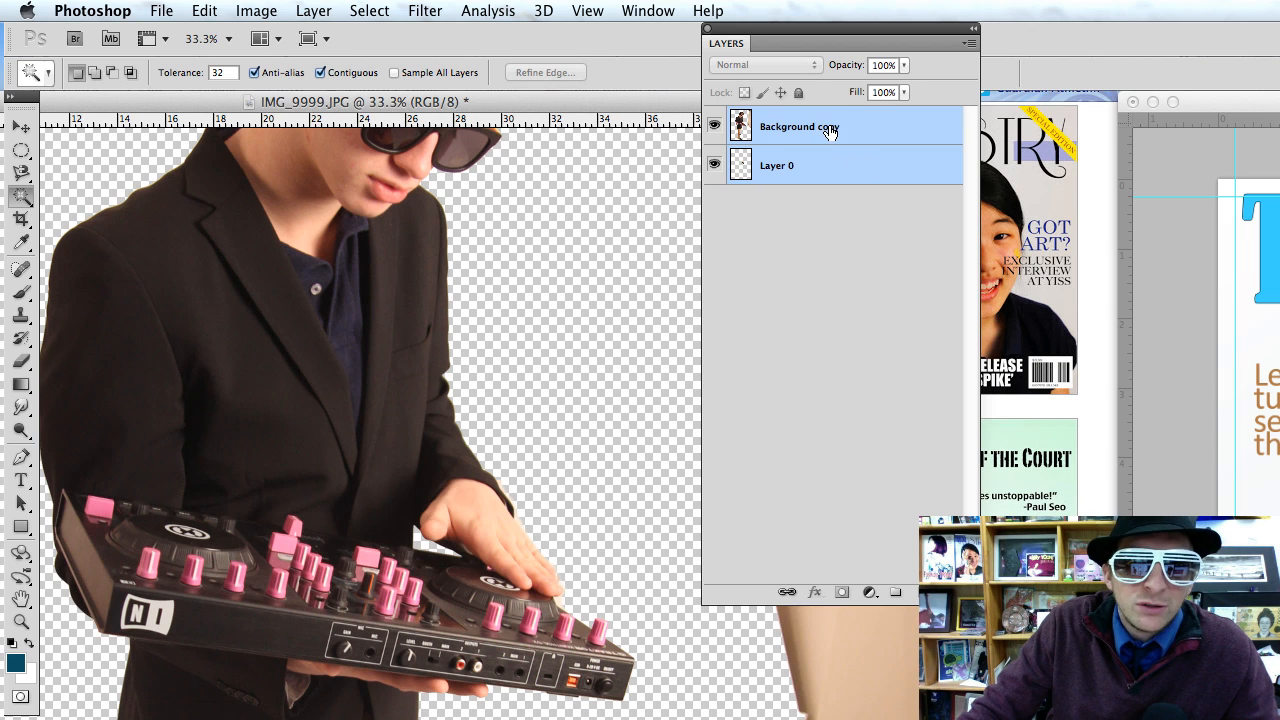
{"action": "right_click", "coordinate": [855, 152]}
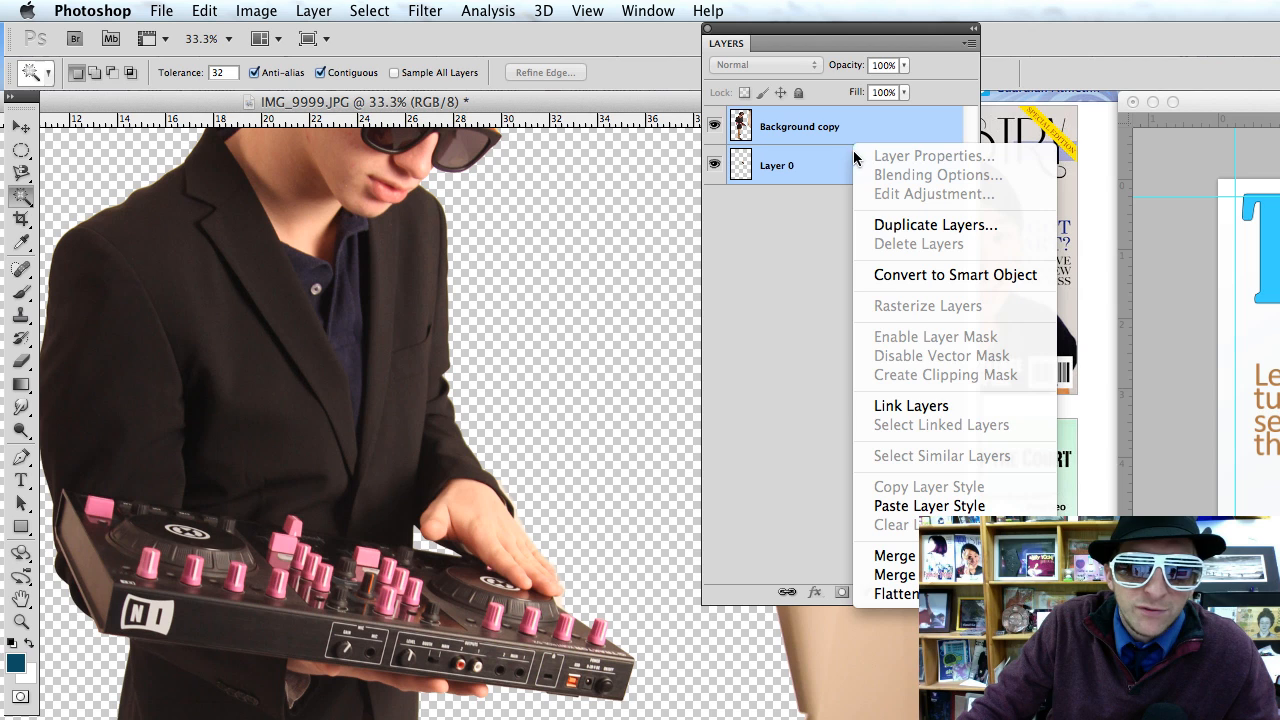
{"action": "left_click", "coordinate": [915, 556]}
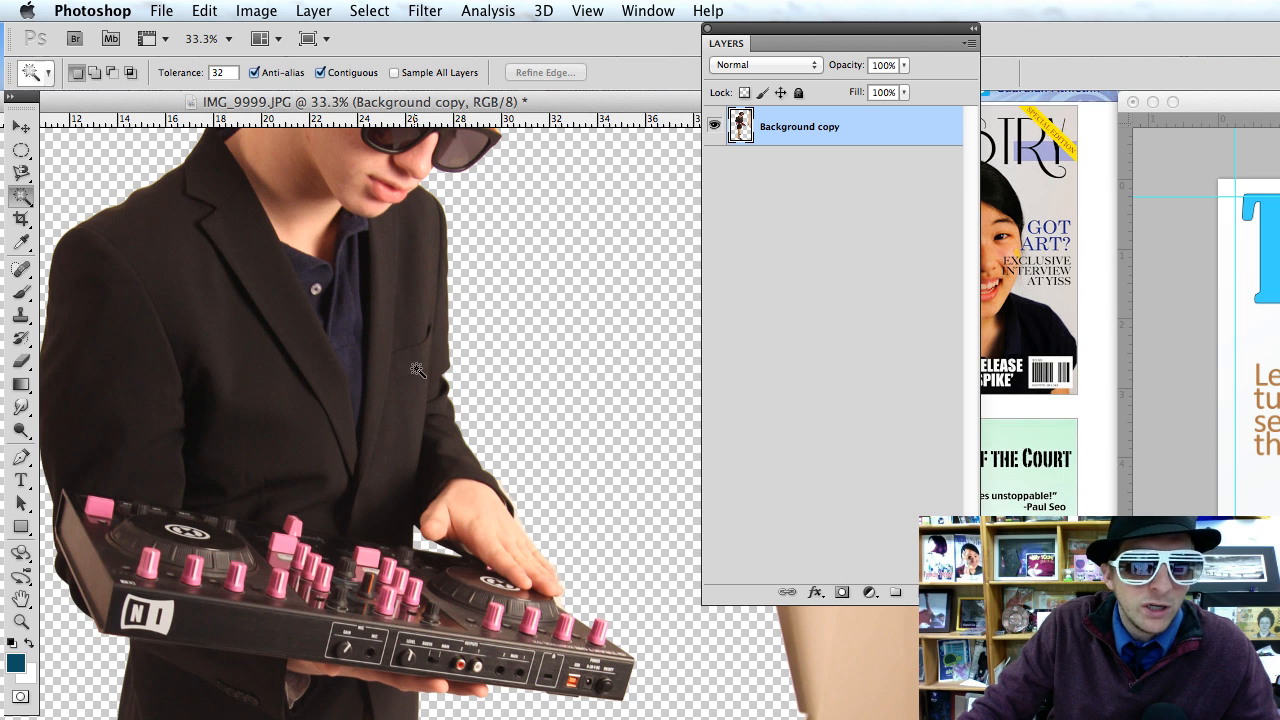
Shrink the document window and fit the whole cutout figure in it.
{"action": "key", "text": "v"}
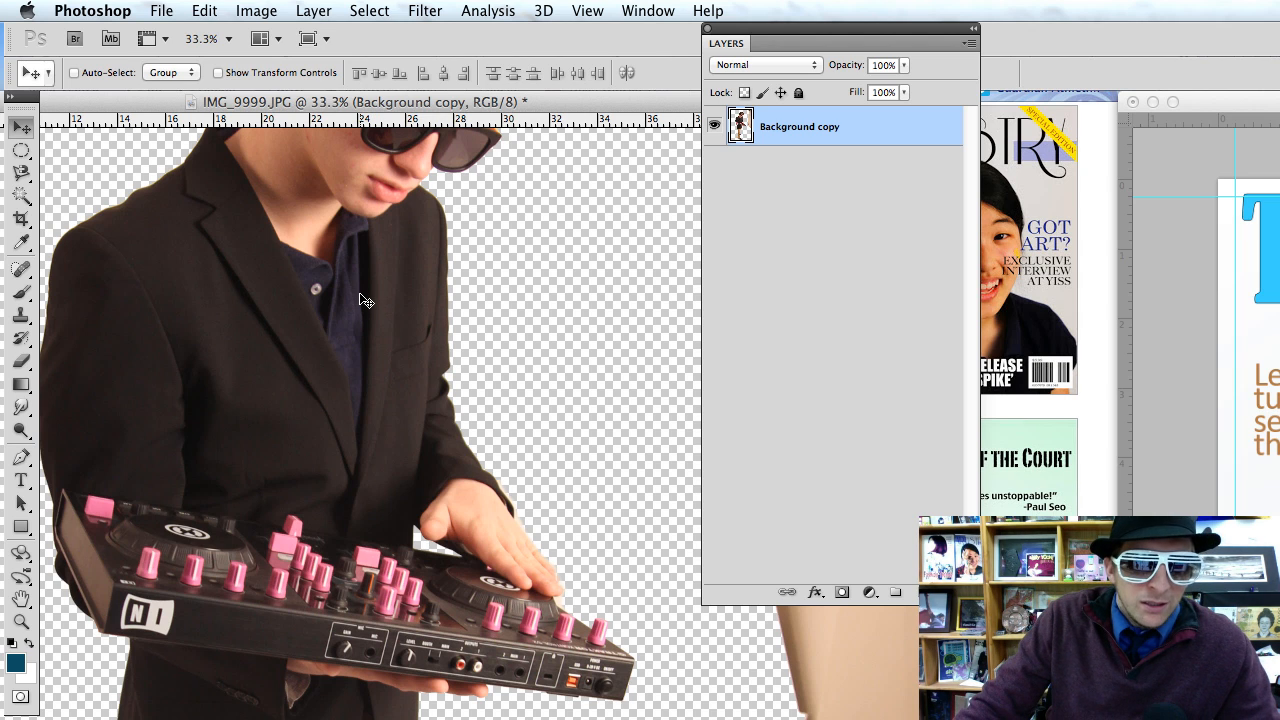
{"action": "key", "text": "super+d"}
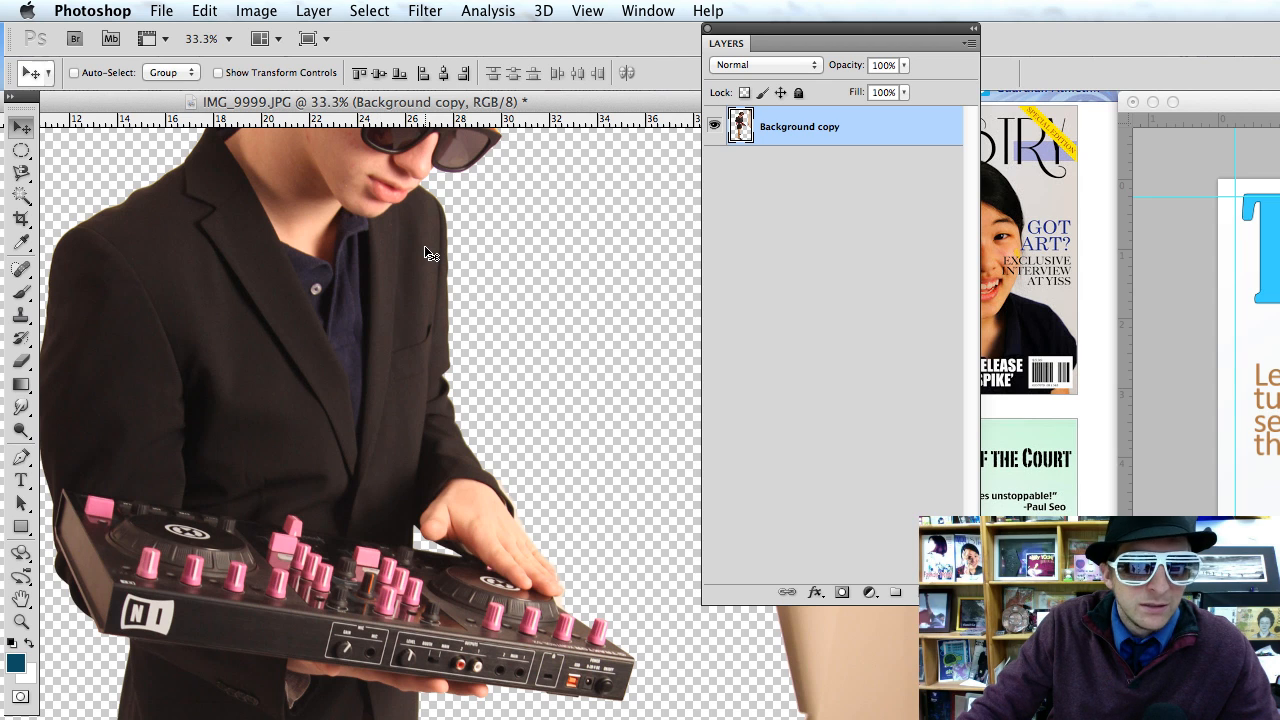
{"action": "scroll", "coordinate": [425, 252], "scroll_direction": "down", "scroll_amount": 5}
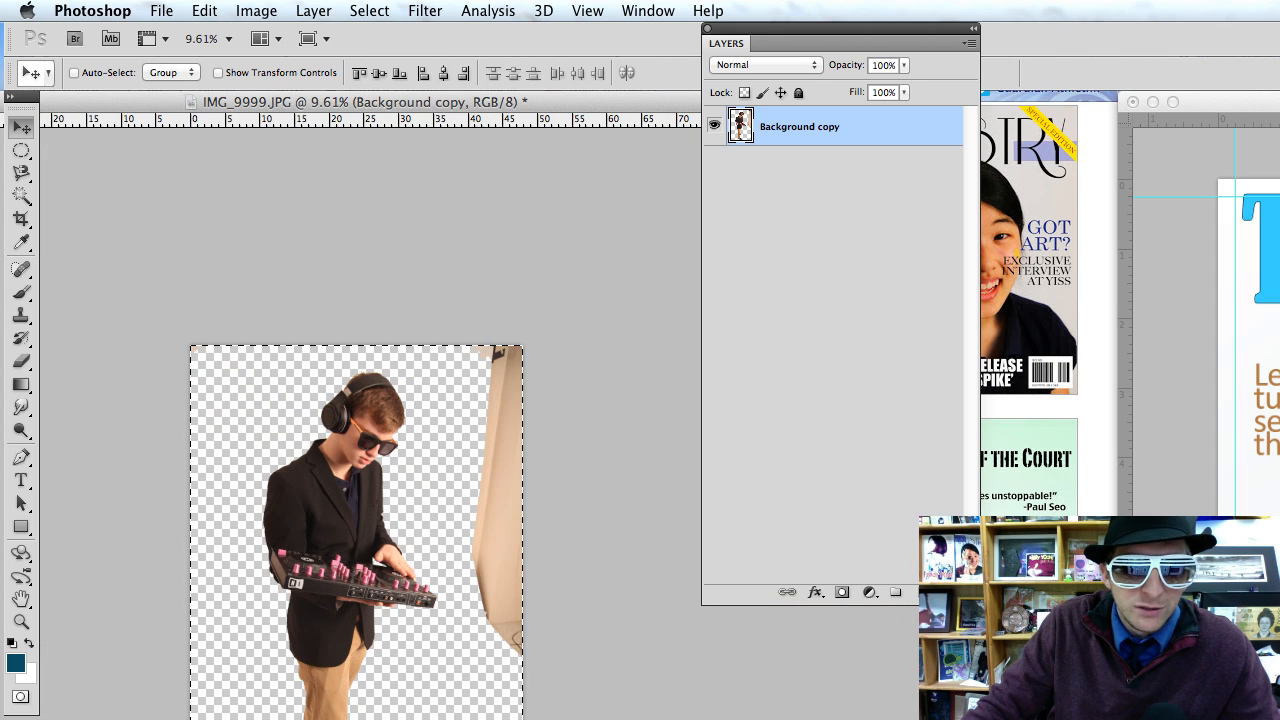
{"action": "left_click_drag", "start_coordinate": [900, 715], "coordinate": [838, 691]}
{"action": "key", "text": "m"}
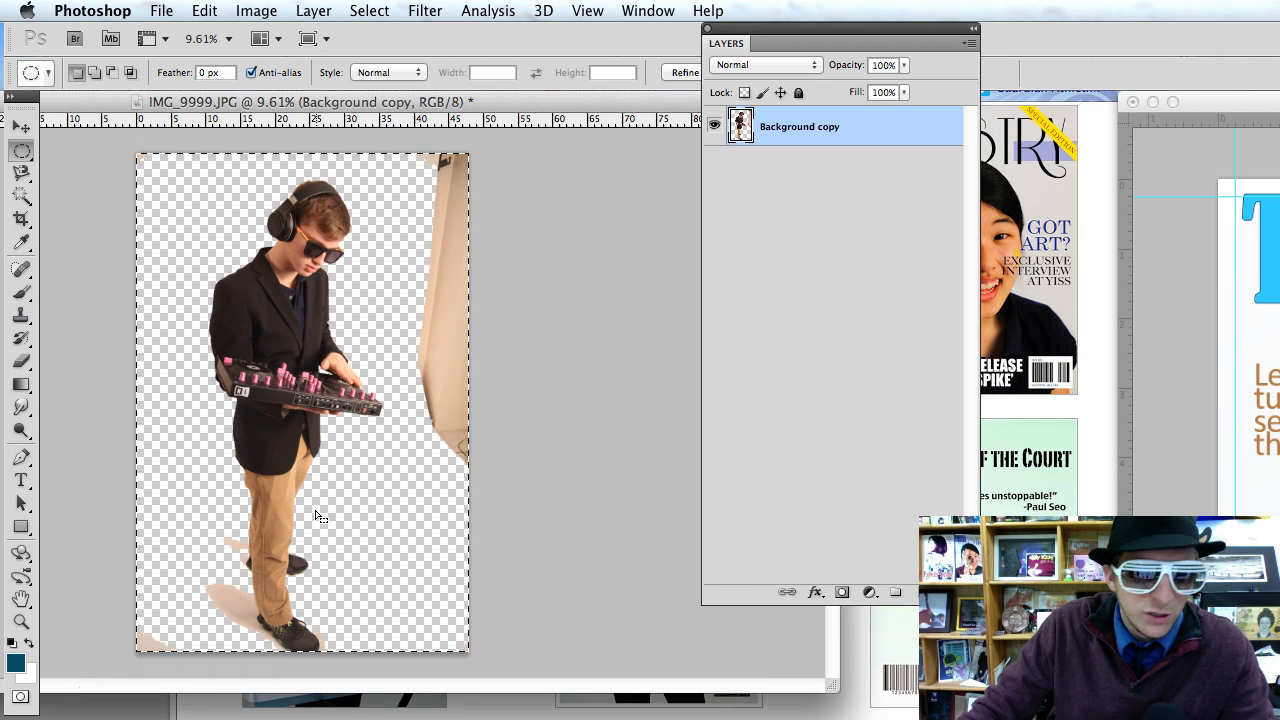
{"action": "left_click", "coordinate": [190, 174]}
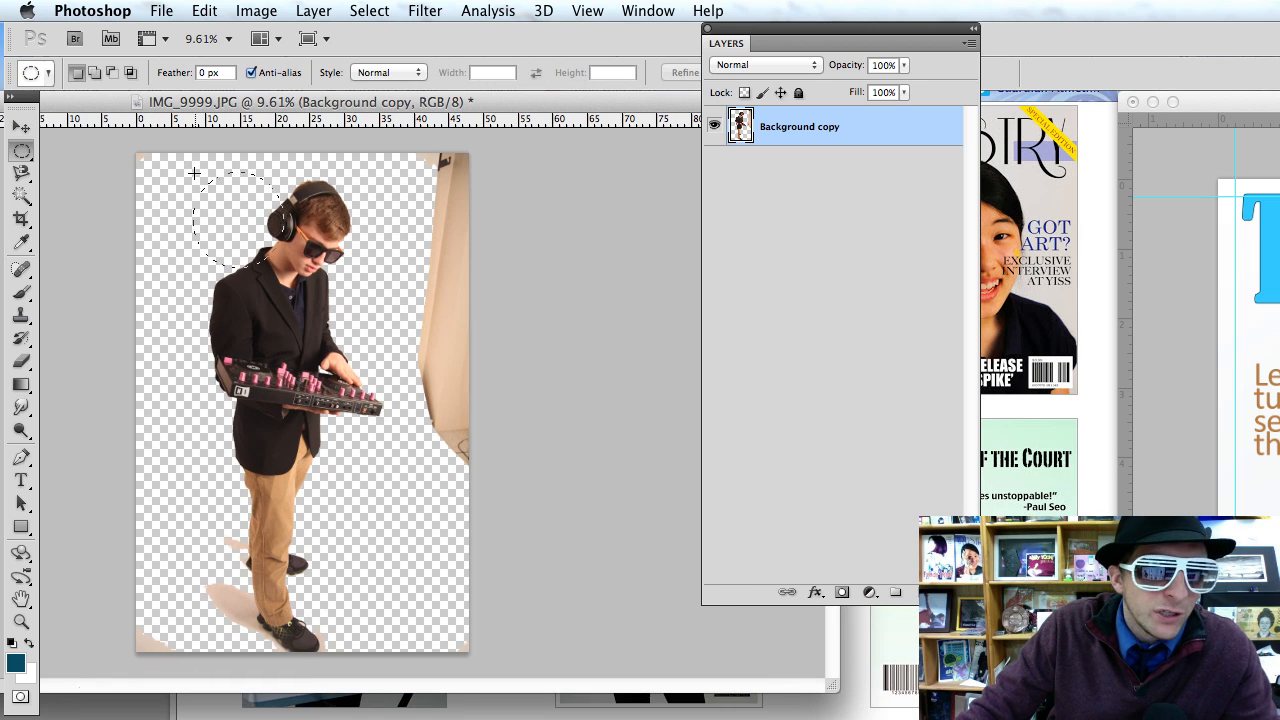
{"action": "left_click_drag", "start_coordinate": [347, 436], "coordinate": [348, 433]}
{"action": "left_click", "coordinate": [348, 433]}
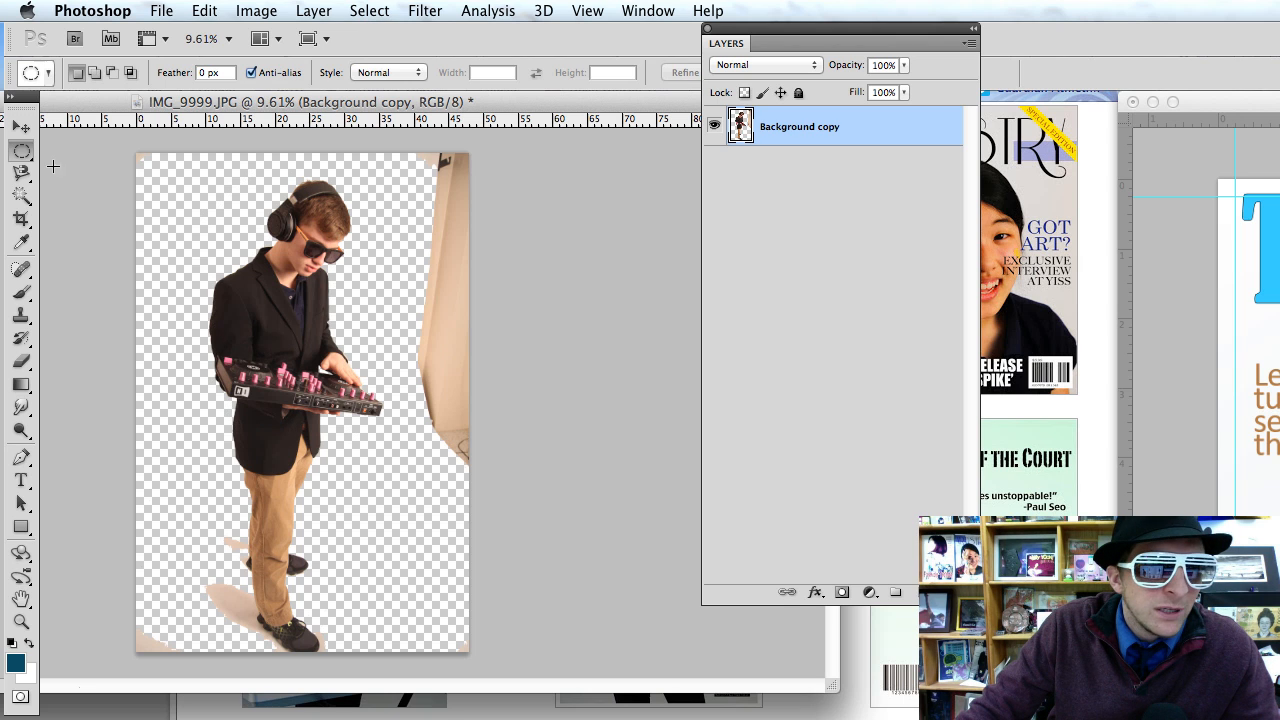
Draw a rectangular marquee about 1909 × 4922 px around the standing figure from head to shoes and copy it.
{"action": "left_click", "coordinate": [21, 150]}
{"action": "left_click", "coordinate": [89, 153]}
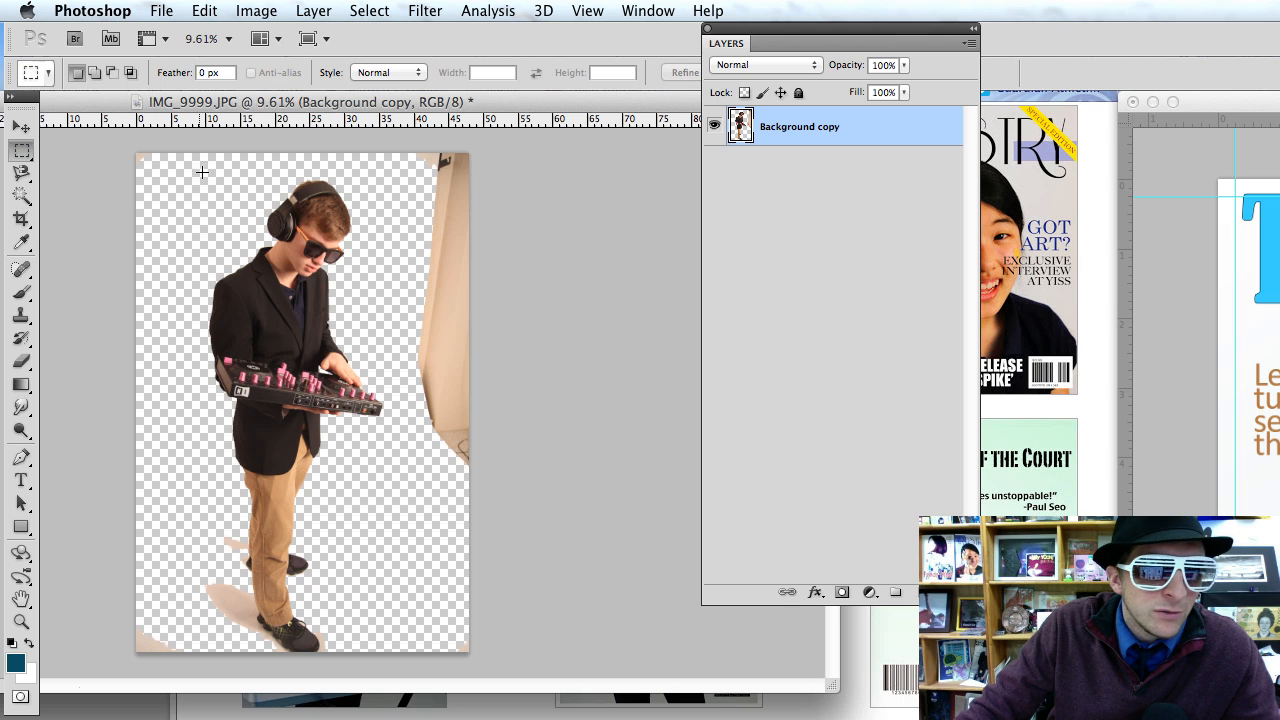
{"action": "left_click_drag", "start_coordinate": [343, 453], "coordinate": [390, 656]}
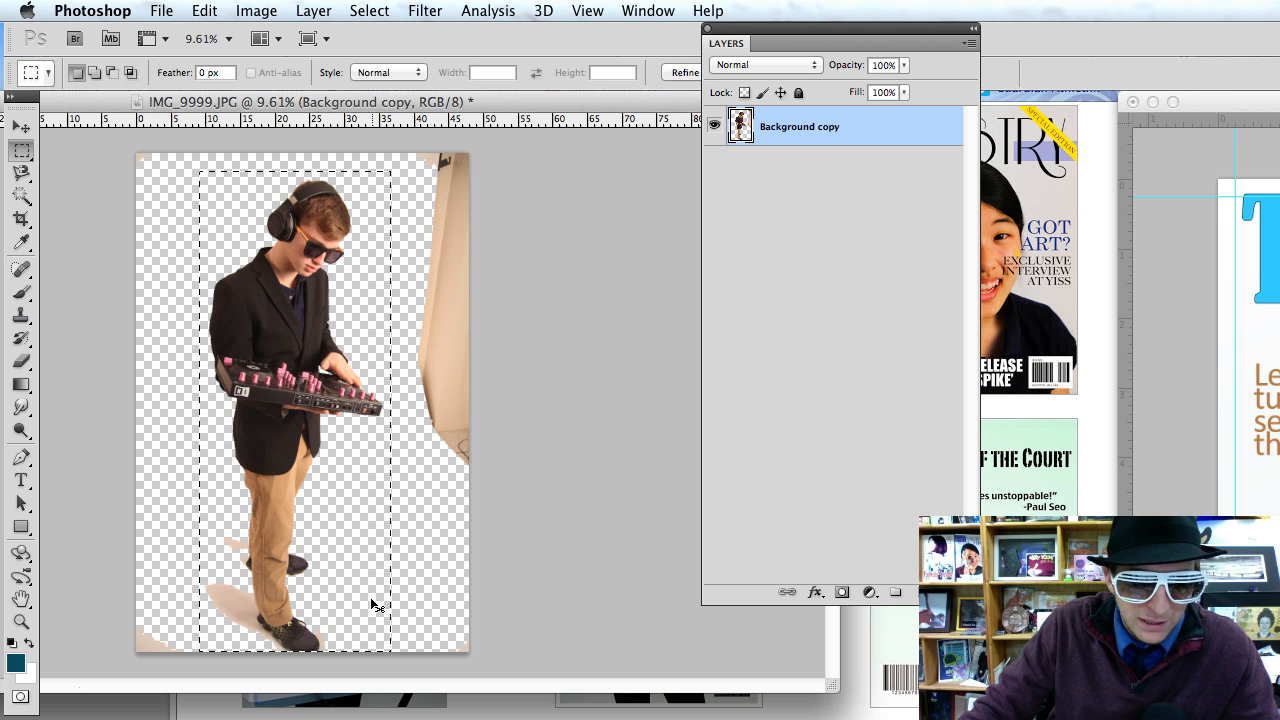
{"action": "key", "text": "super+c"}
Create a new document named classID Magazine with the International Paper preset, A4 at 300 pixels/inch in RGB.
{"action": "key", "text": "super+n"}
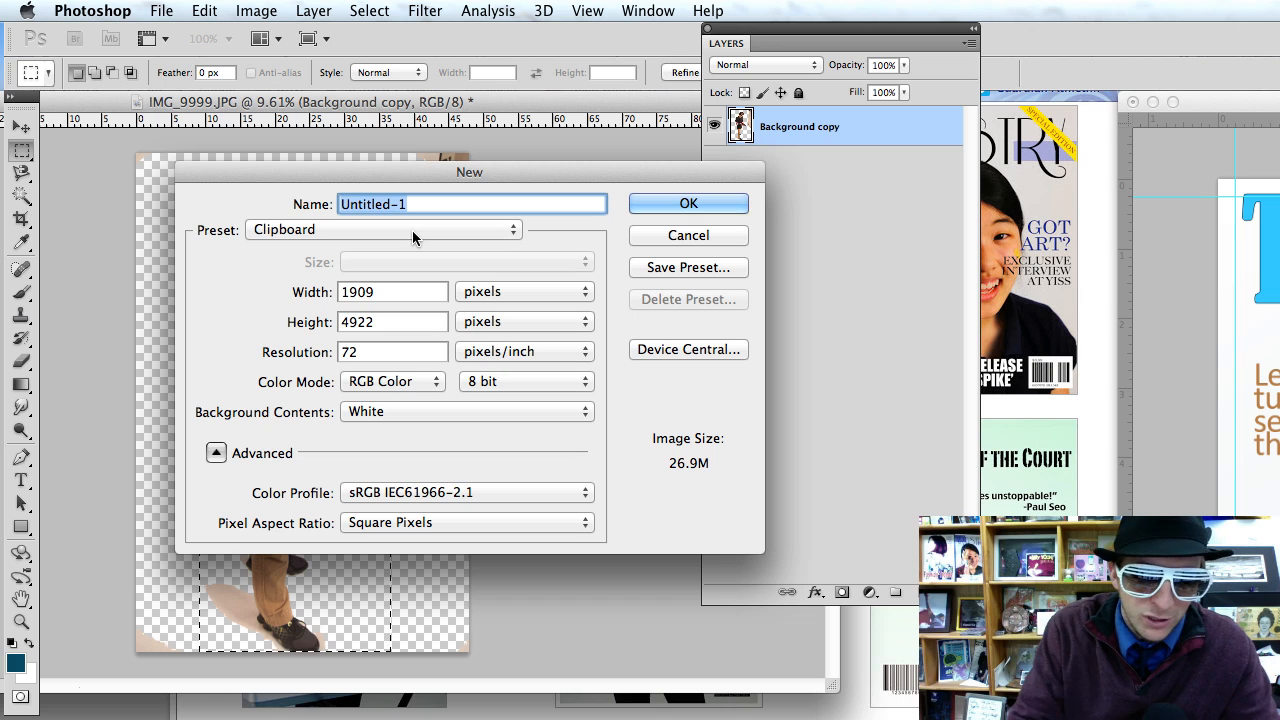
{"action": "type", "text": "classID"}
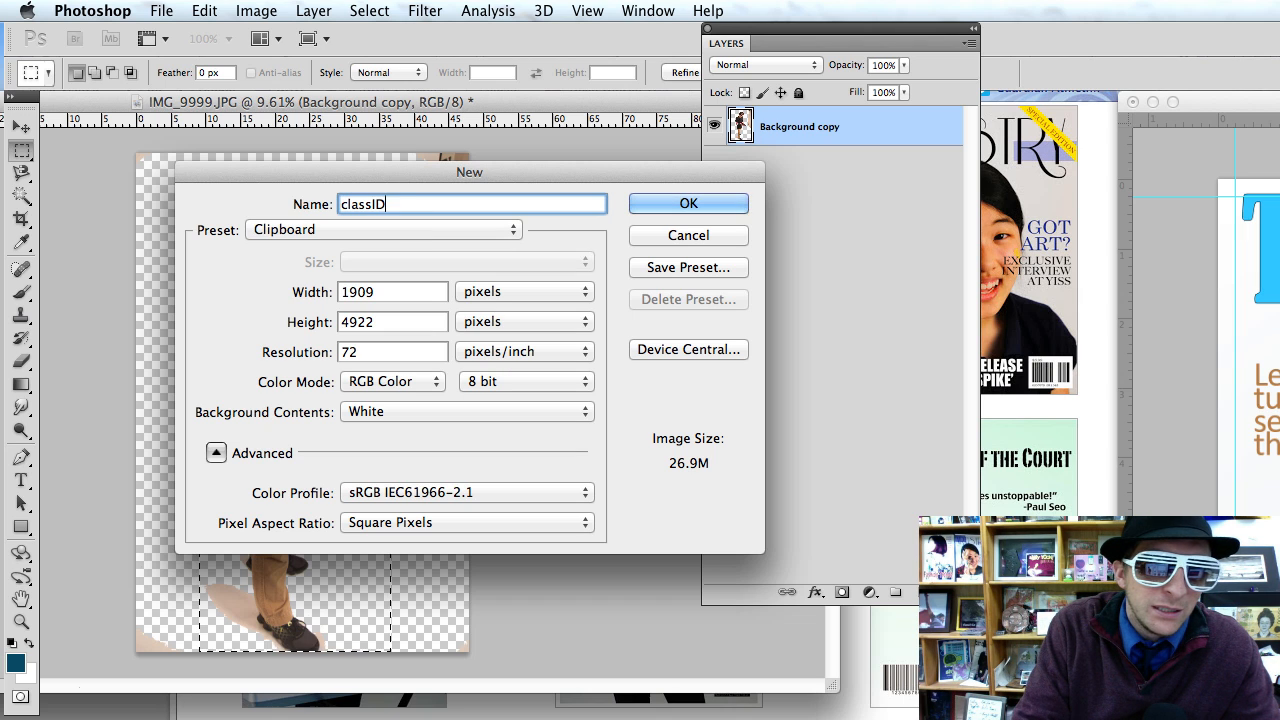
{"action": "type", "text": "Magazine"}
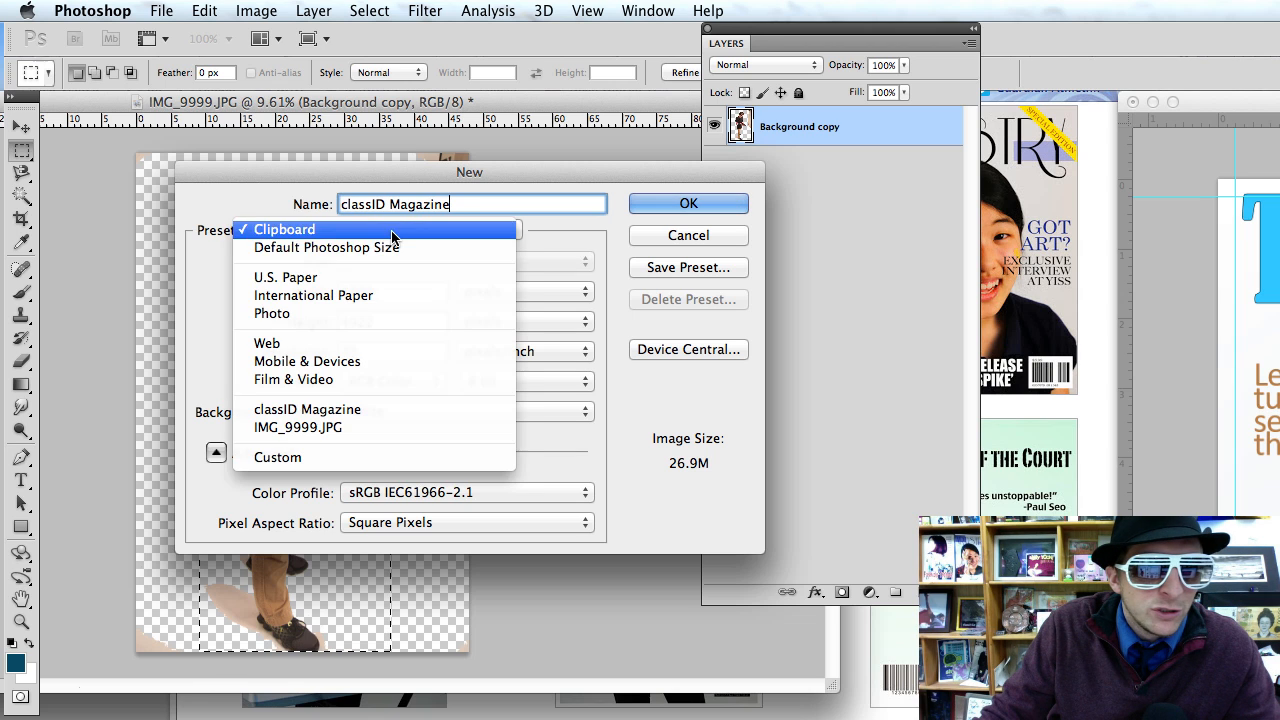
{"action": "left_click", "coordinate": [405, 229]}
{"action": "left_click", "coordinate": [377, 297]}
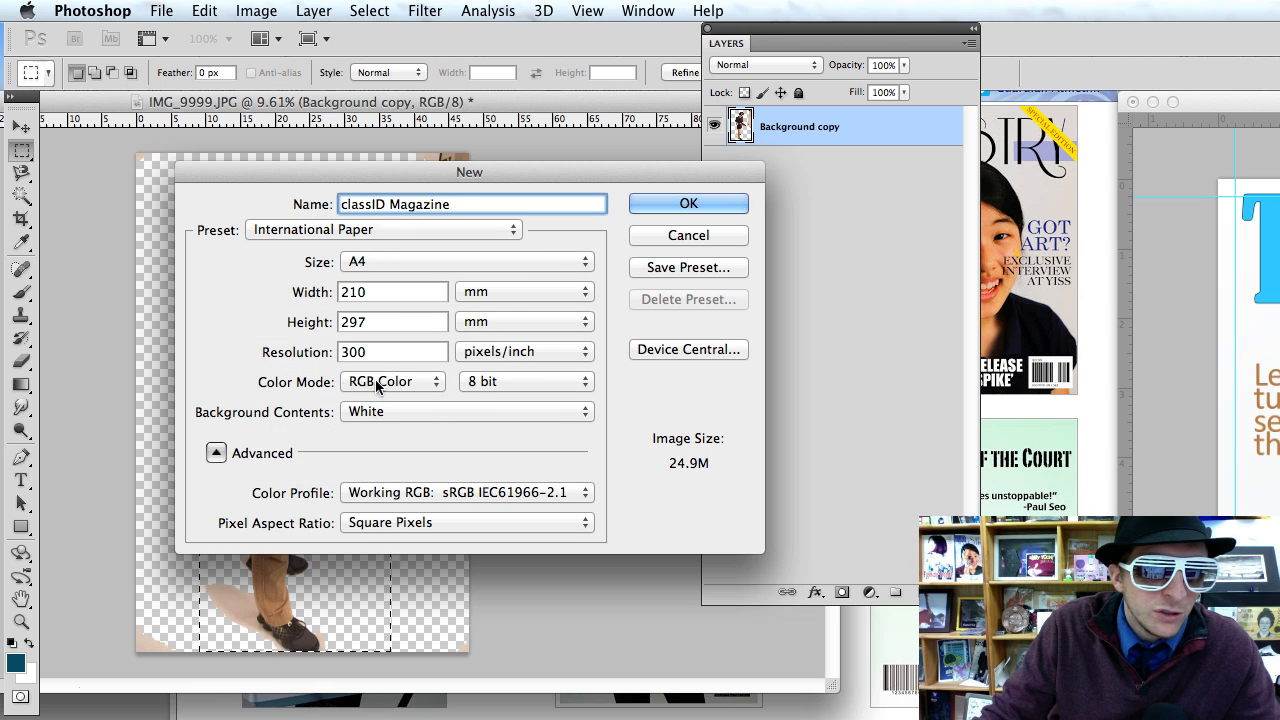
{"action": "left_click", "coordinate": [656, 203]}
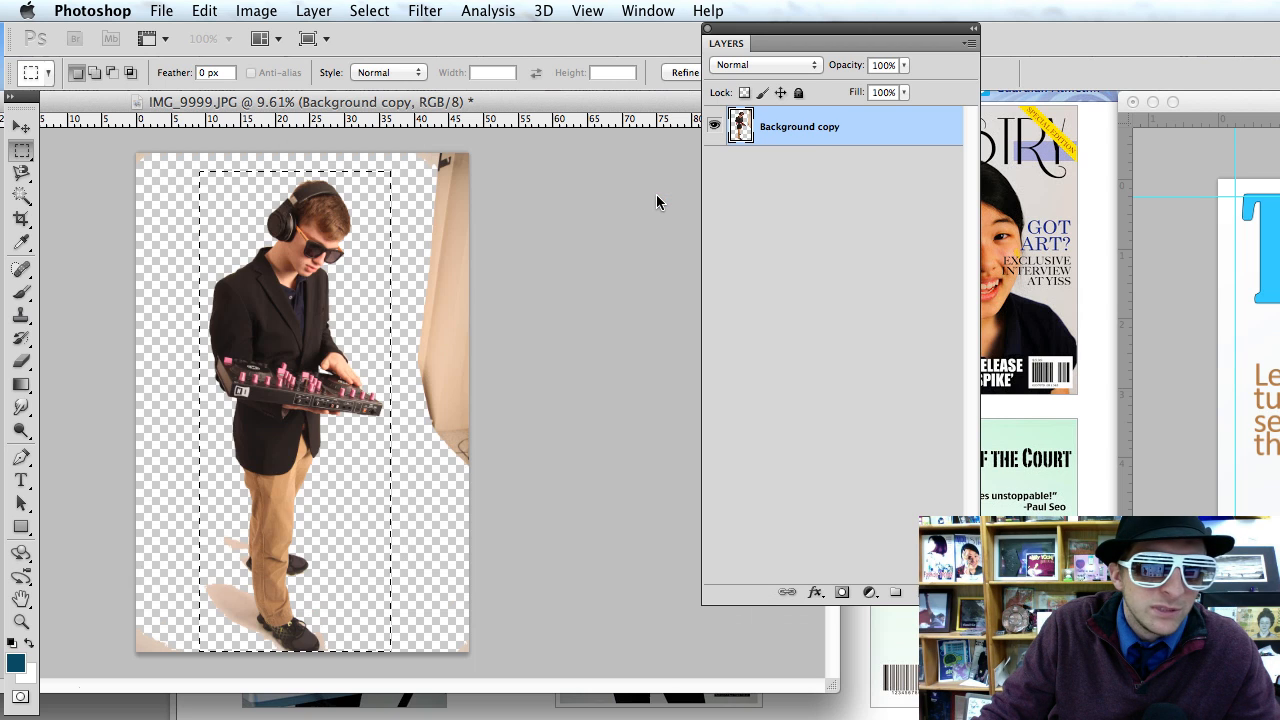
Paste the copied figure into classID Magazine and move it down until the controller meets the page's bottom edge.
{"action": "key", "text": "super+v"}
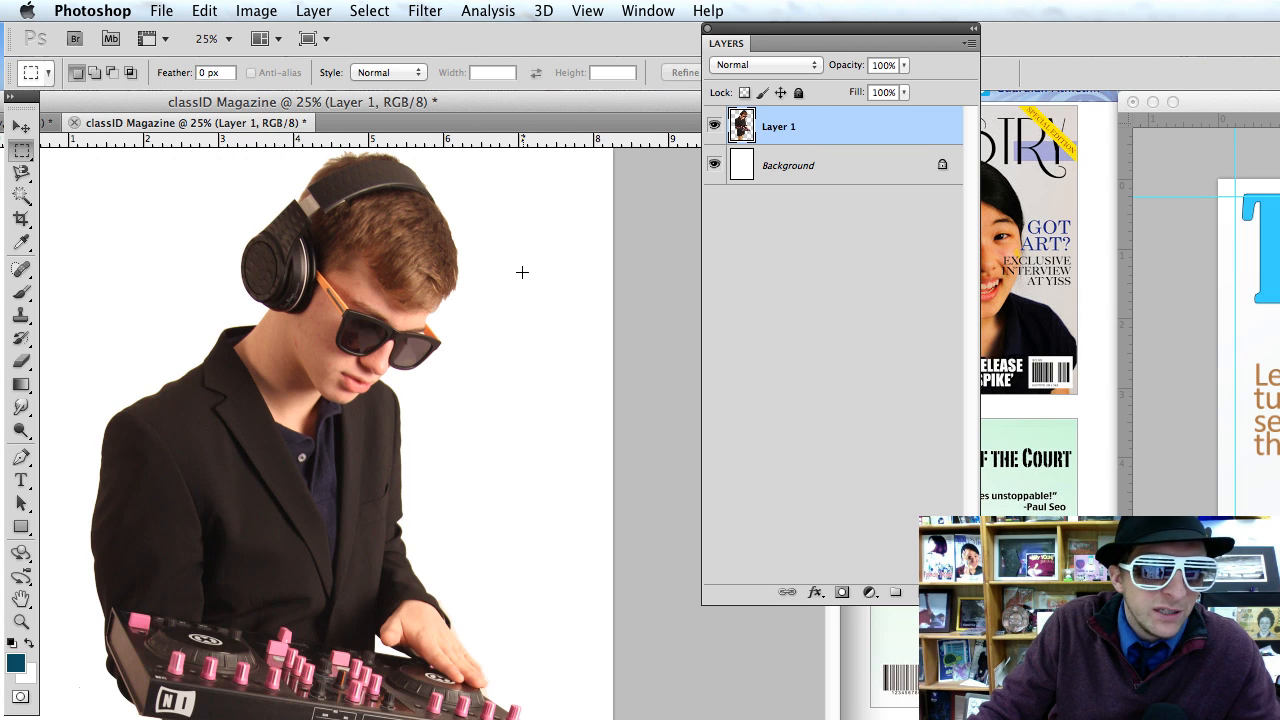
{"action": "left_click_drag", "start_coordinate": [826, 718], "coordinate": [765, 701]}
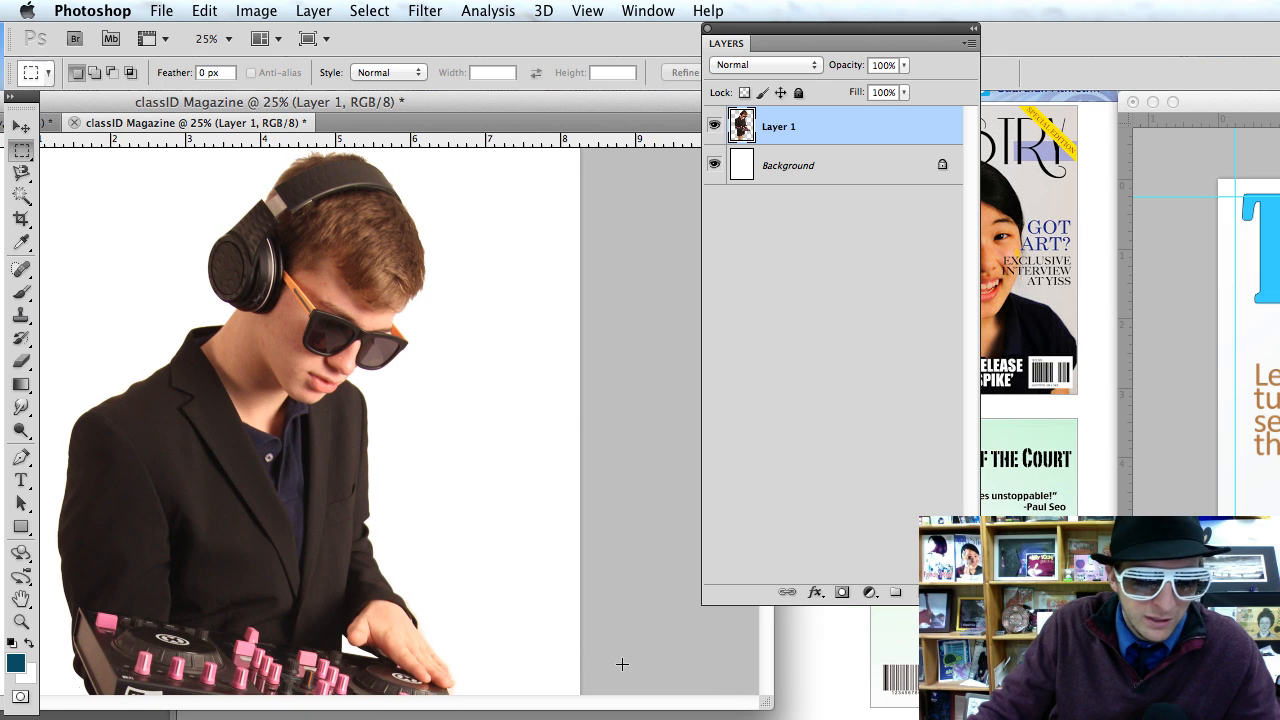
{"action": "scroll", "coordinate": [390, 490], "scroll_direction": "down", "scroll_amount": 2}
{"action": "scroll", "coordinate": [393, 490], "scroll_direction": "down", "scroll_amount": 1}
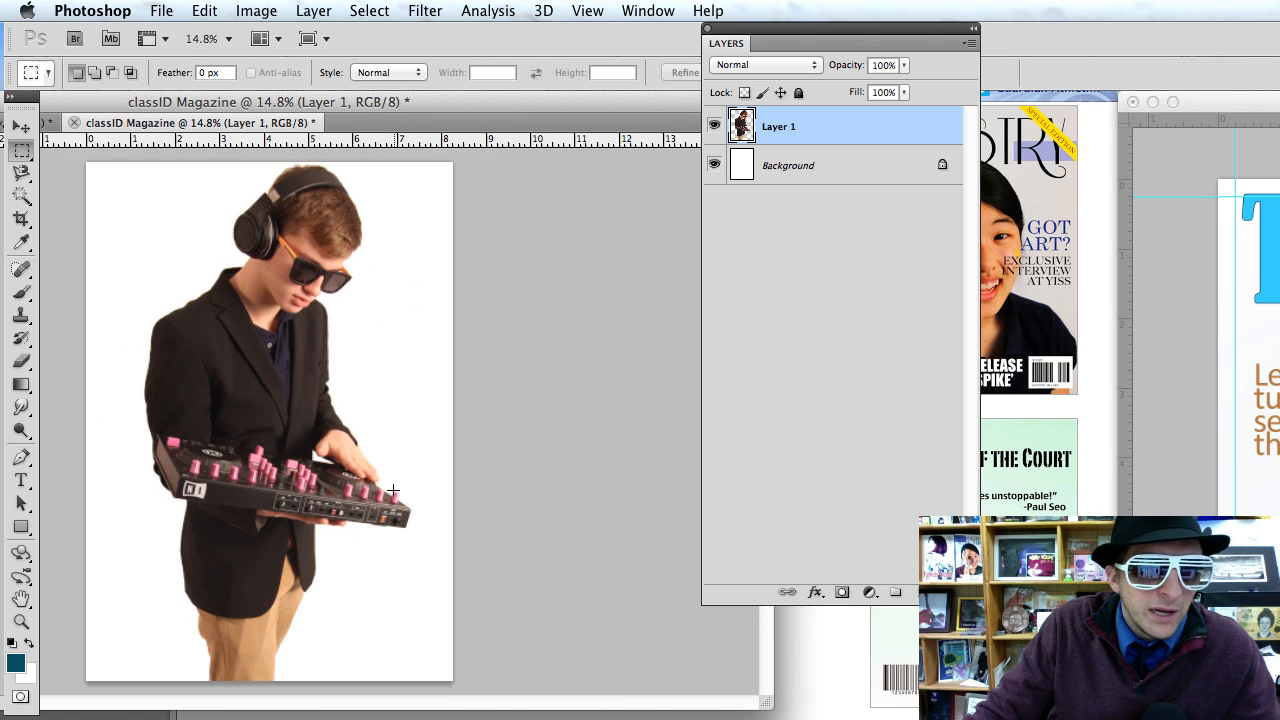
{"action": "key", "text": "v"}
{"action": "left_click_drag", "start_coordinate": [277, 324], "coordinate": [266, 512]}
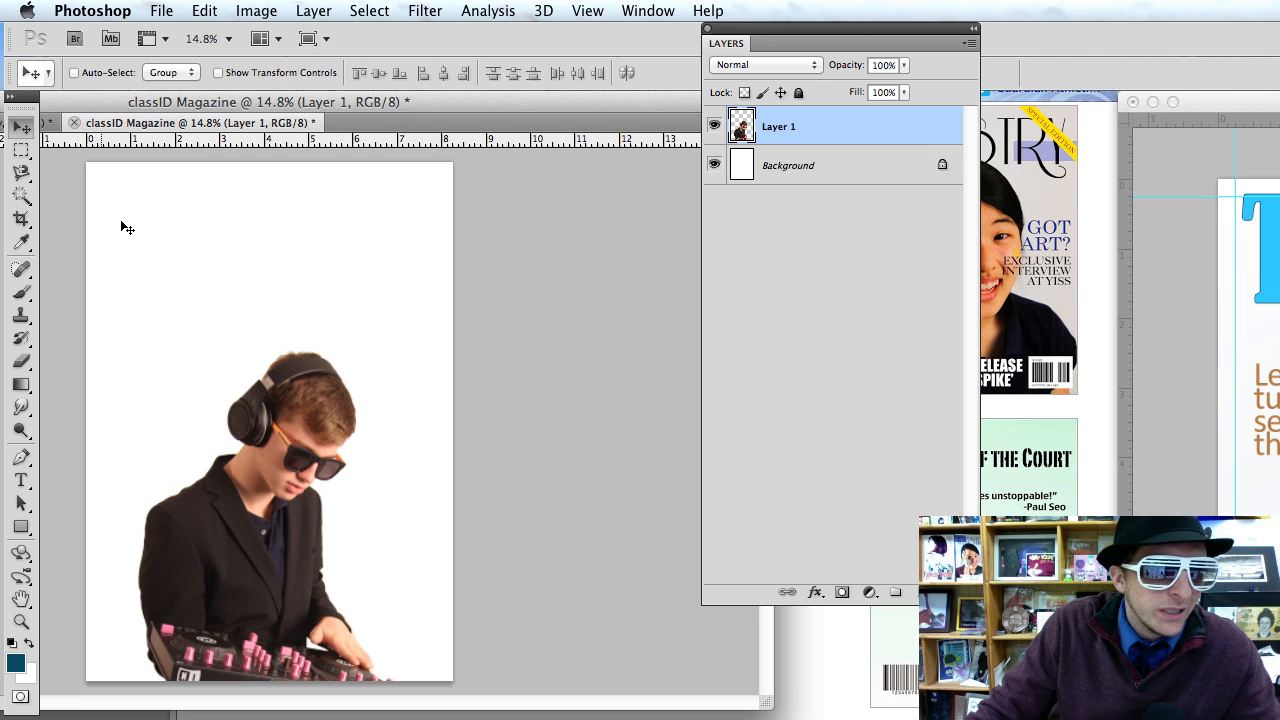
Draw a text box about 7.3 in wide and 2.2 in high above the figure and enter the title Turntables.
{"action": "key", "text": "t"}
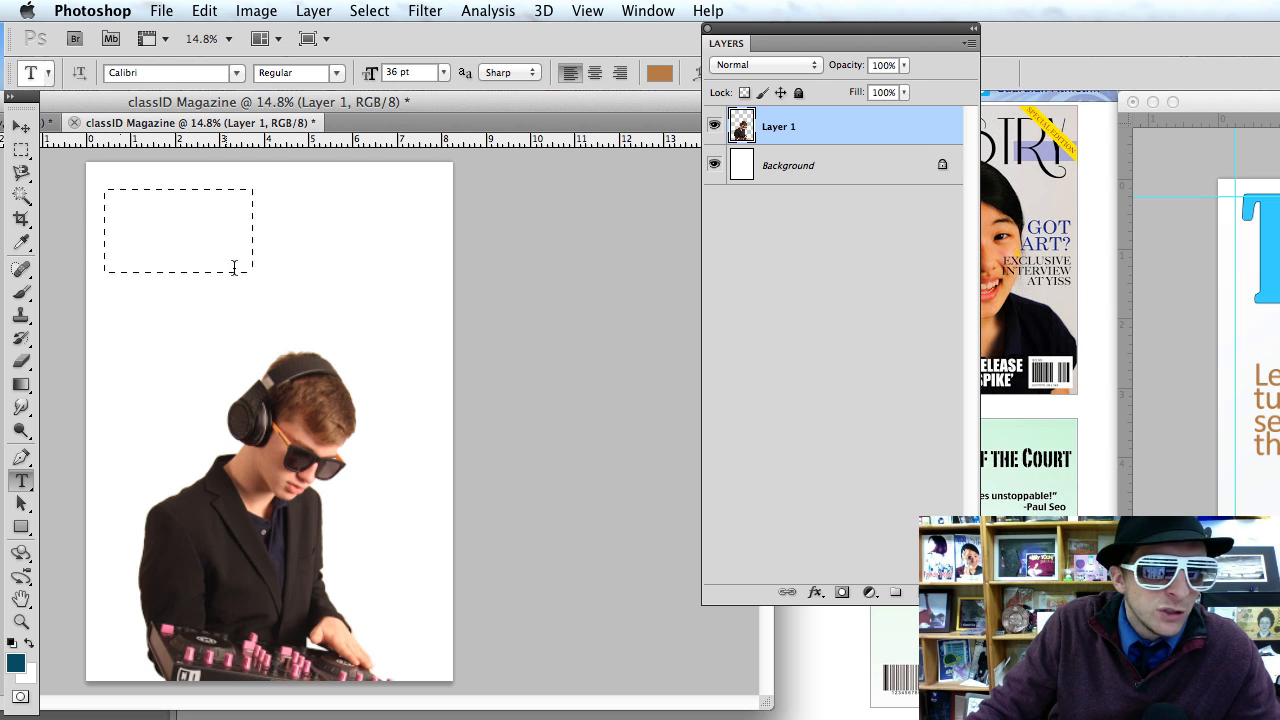
{"action": "left_click_drag", "start_coordinate": [233, 268], "coordinate": [432, 288]}
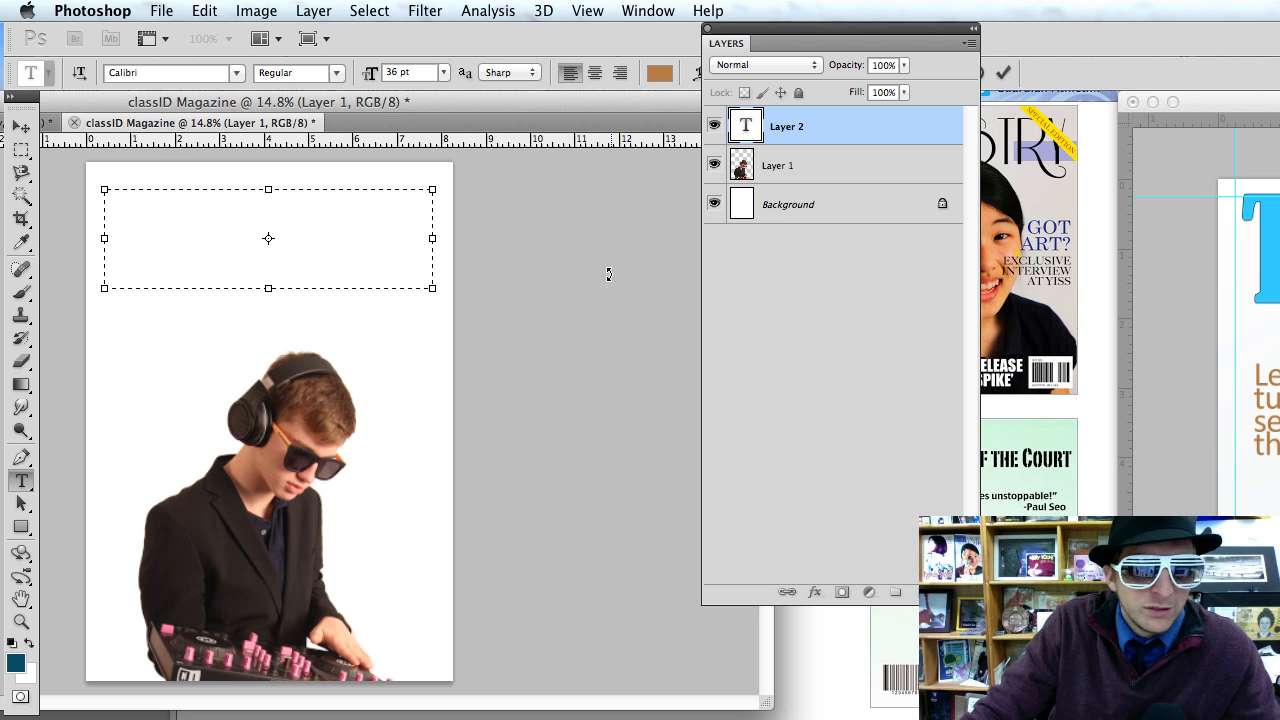
{"action": "key", "text": "super+Tab"}
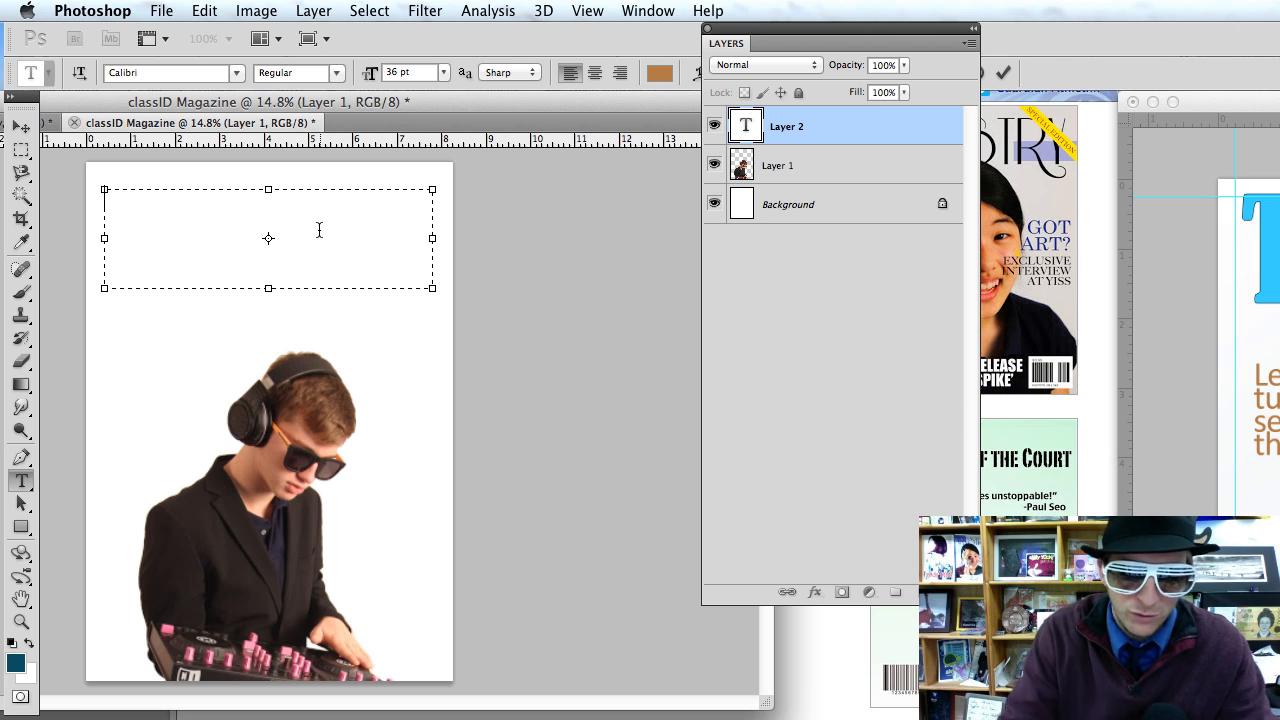
{"action": "type", "text": "Tu"}
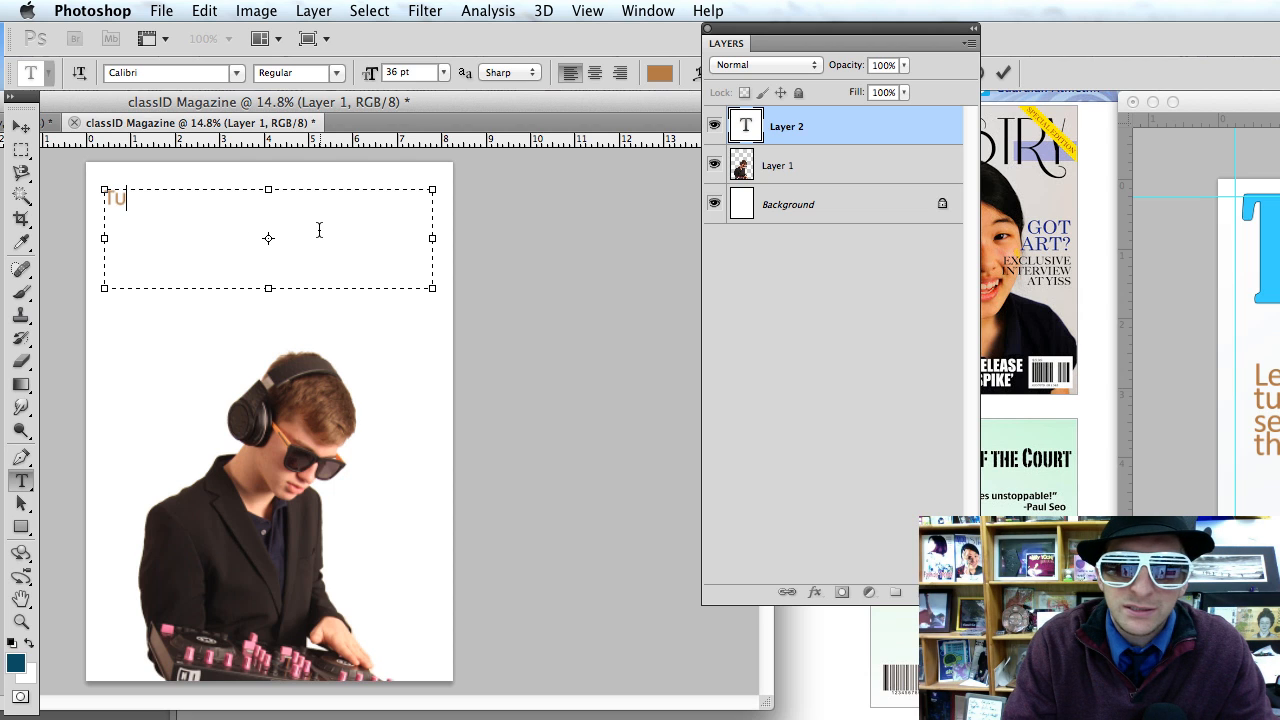
{"action": "type", "text": "RNTABLE"}
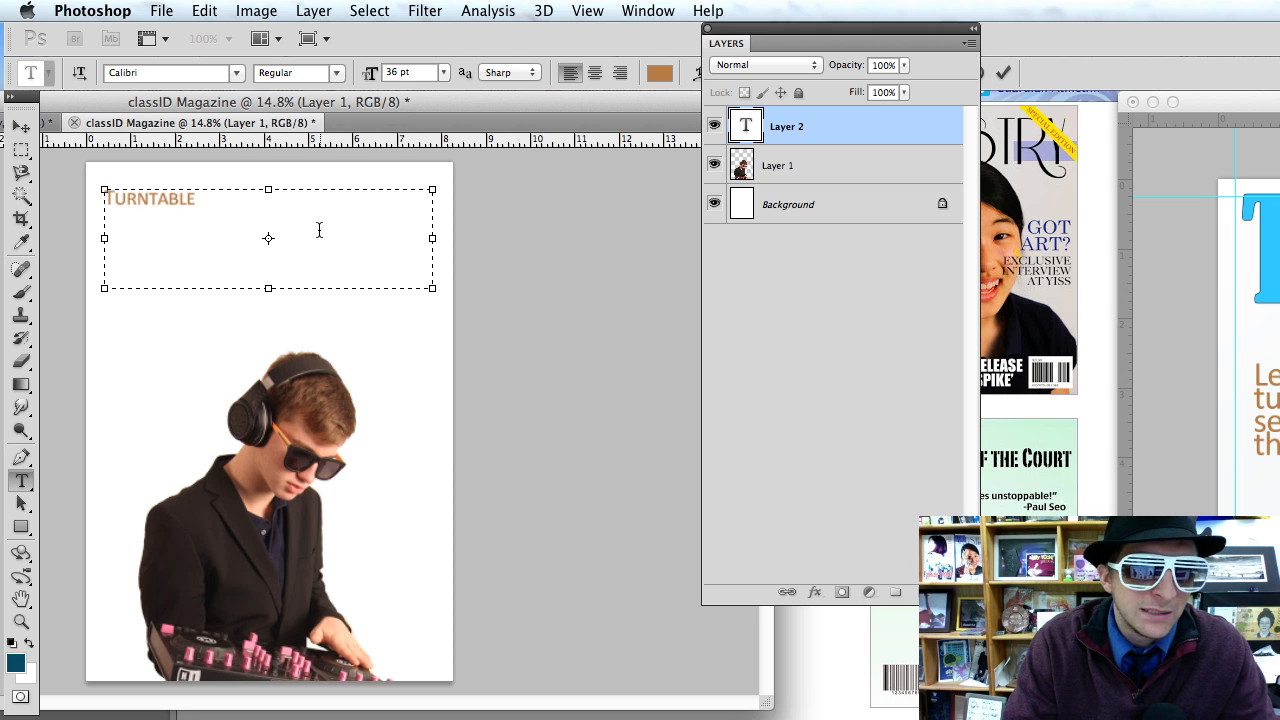
{"action": "type", "text": "S"}
Turn off small caps for the entire Turntables title, moving the layer list aside to reach the character settings.
{"action": "key", "text": "super+a"}
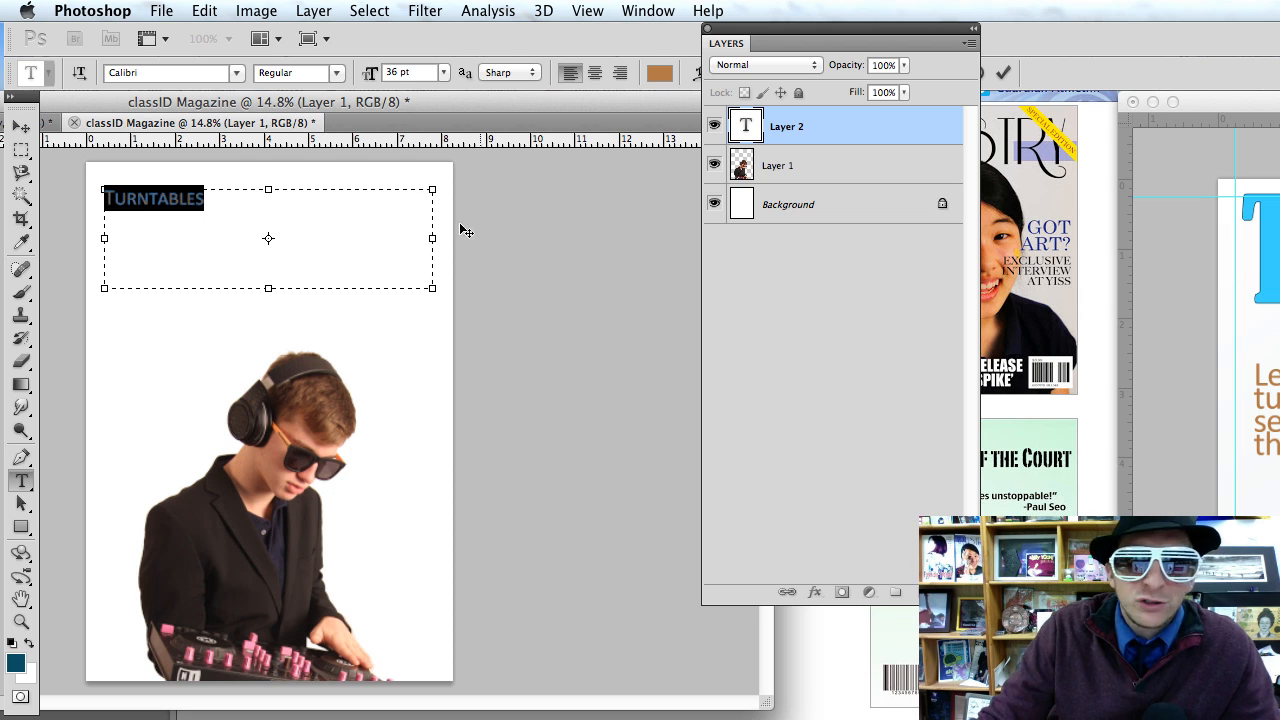
{"action": "left_click_drag", "start_coordinate": [794, 28], "coordinate": [623, 343]}
{"action": "left_click", "coordinate": [824, 248]}
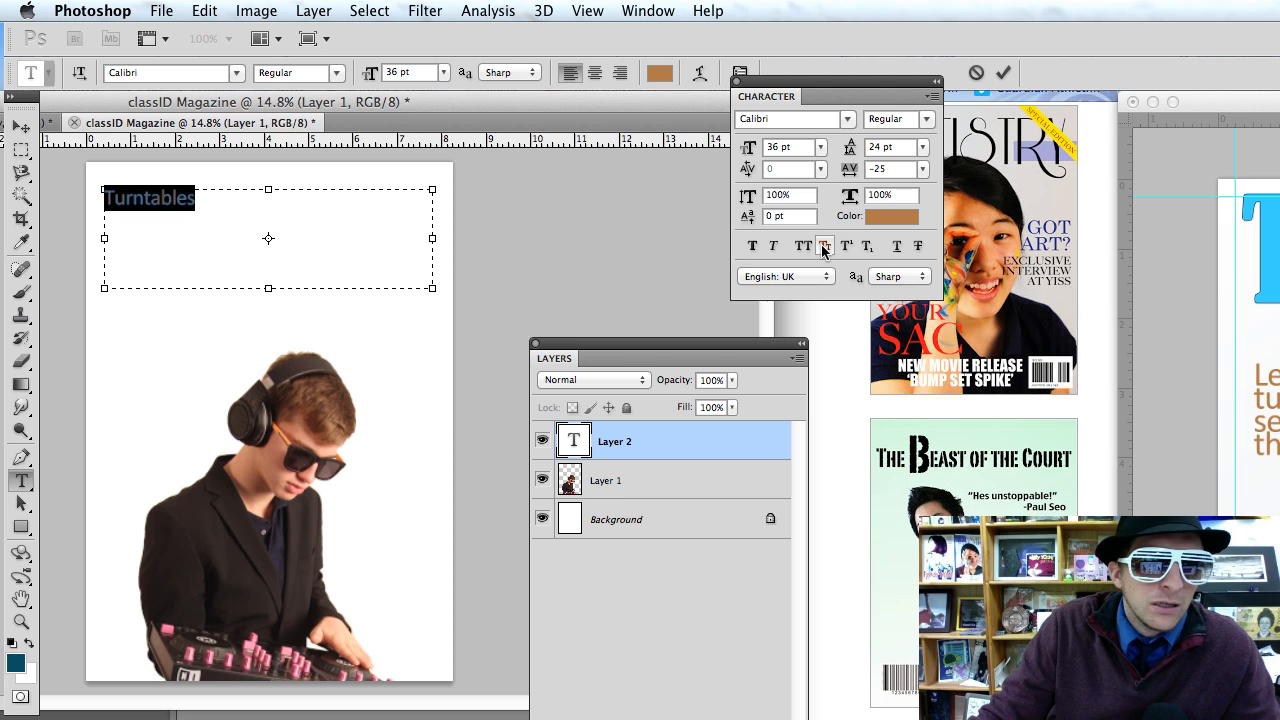
{"action": "left_click", "coordinate": [260, 215]}
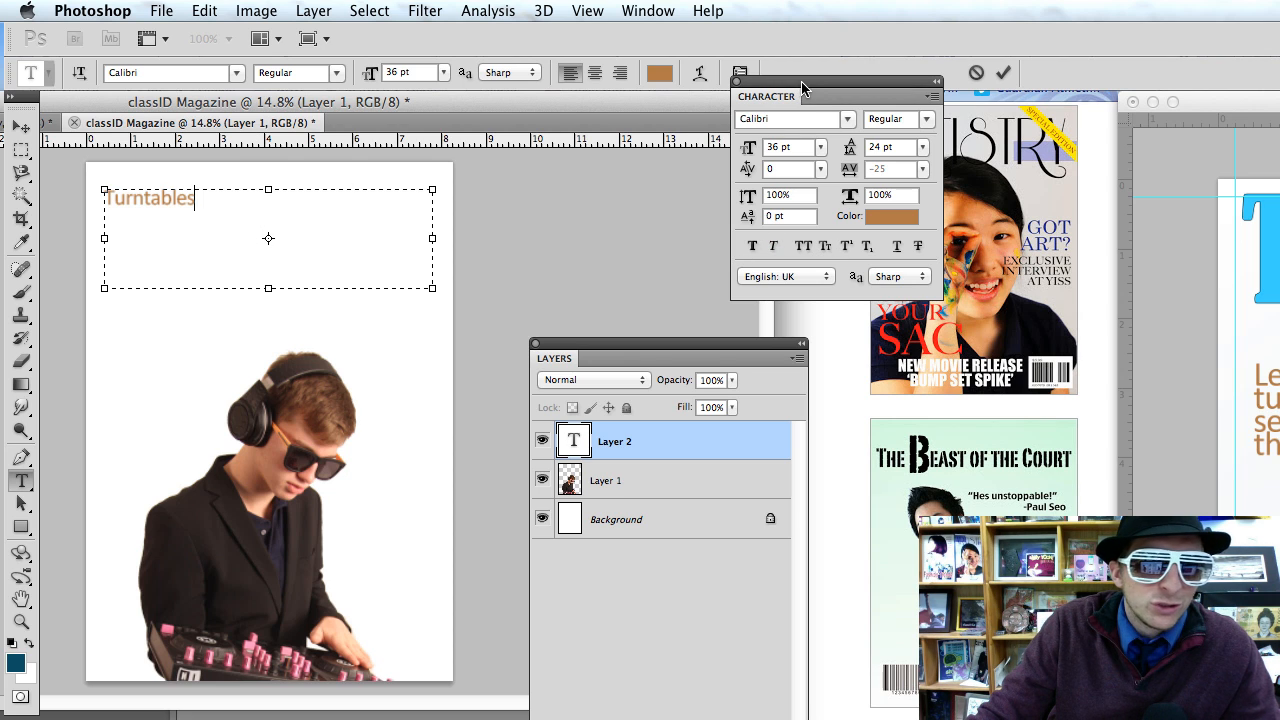
Set the entire Turntables title to 155 pt after trying 72 pt.
{"action": "left_click_drag", "start_coordinate": [286, 203], "coordinate": [19, 200]}
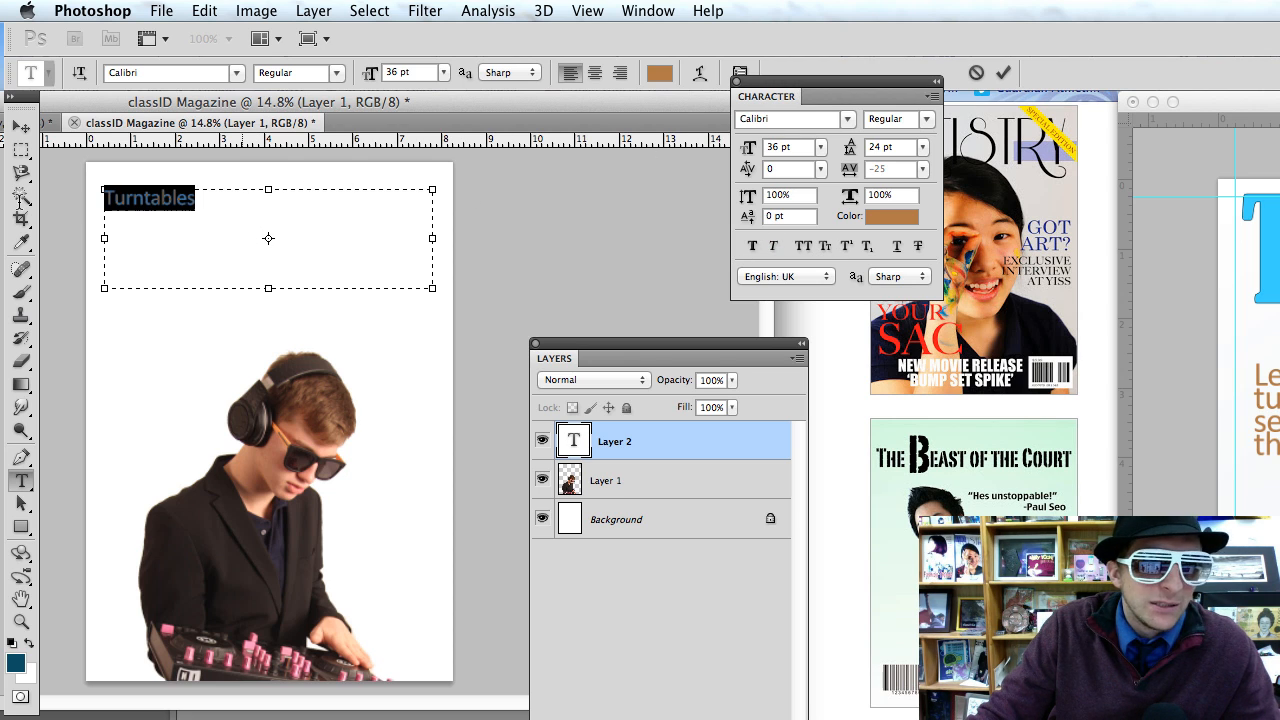
{"action": "left_click", "coordinate": [443, 72]}
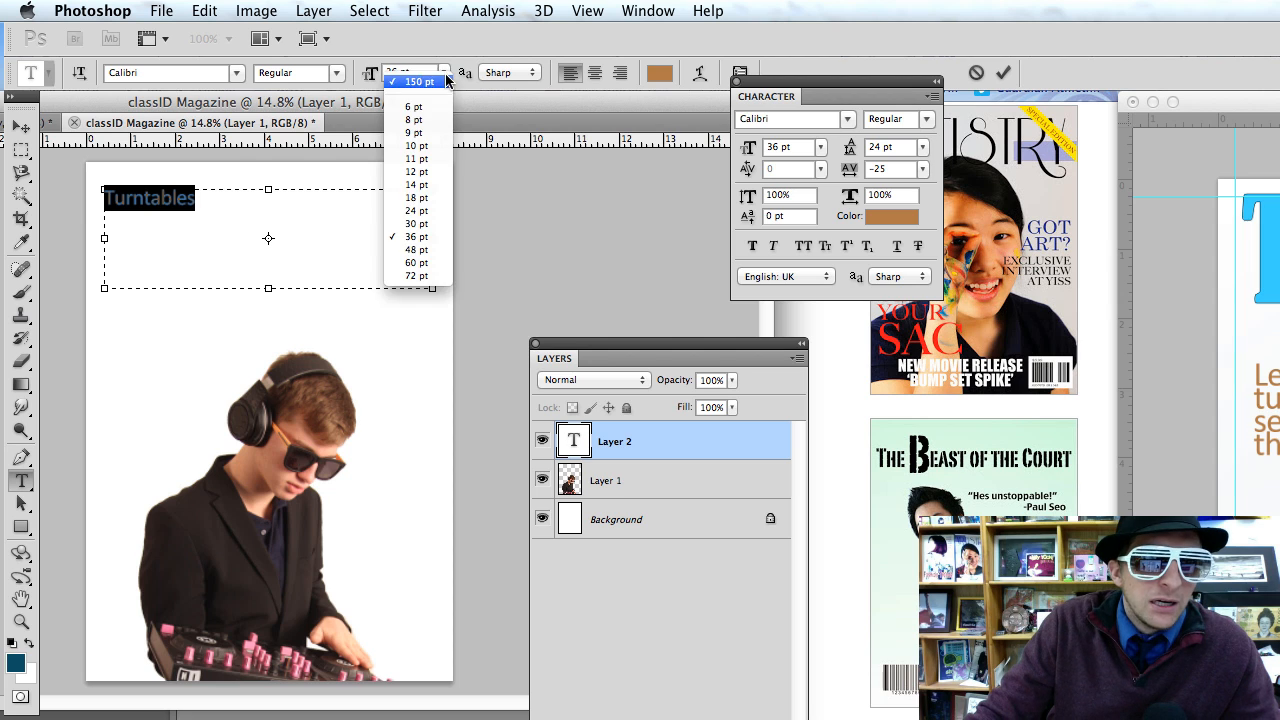
{"action": "left_click", "coordinate": [420, 276]}
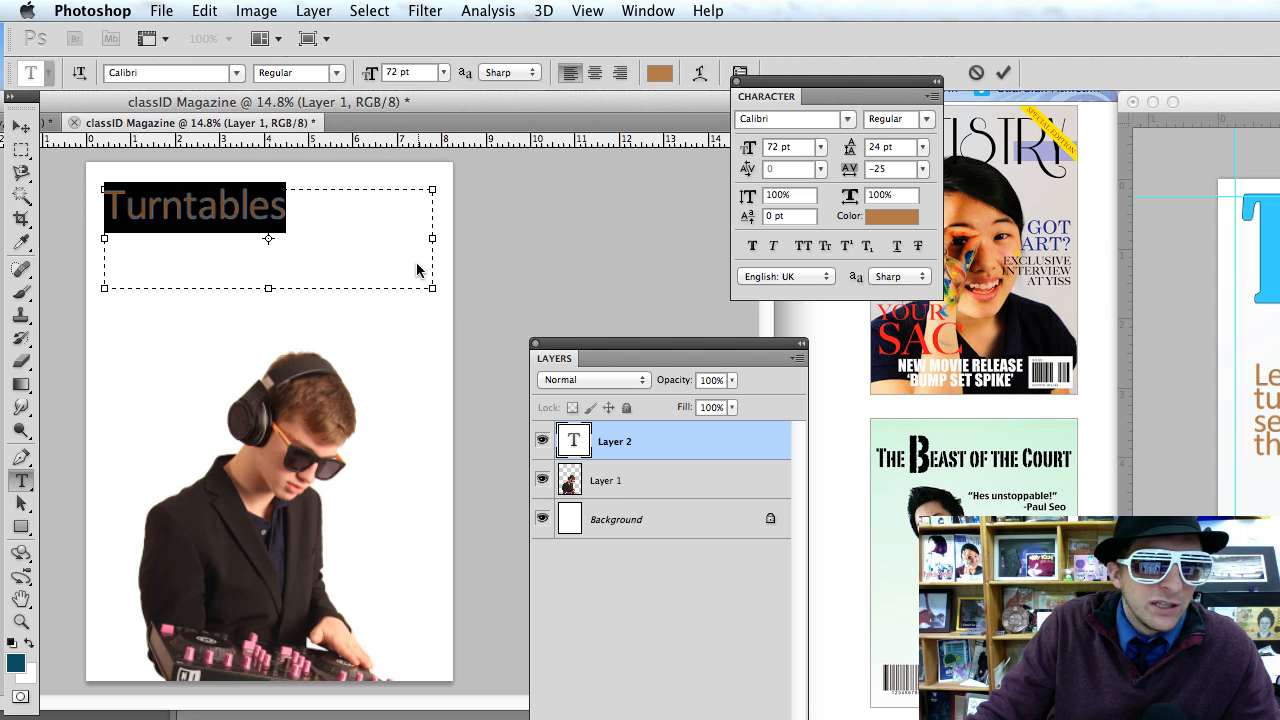
{"action": "left_click", "coordinate": [405, 72]}
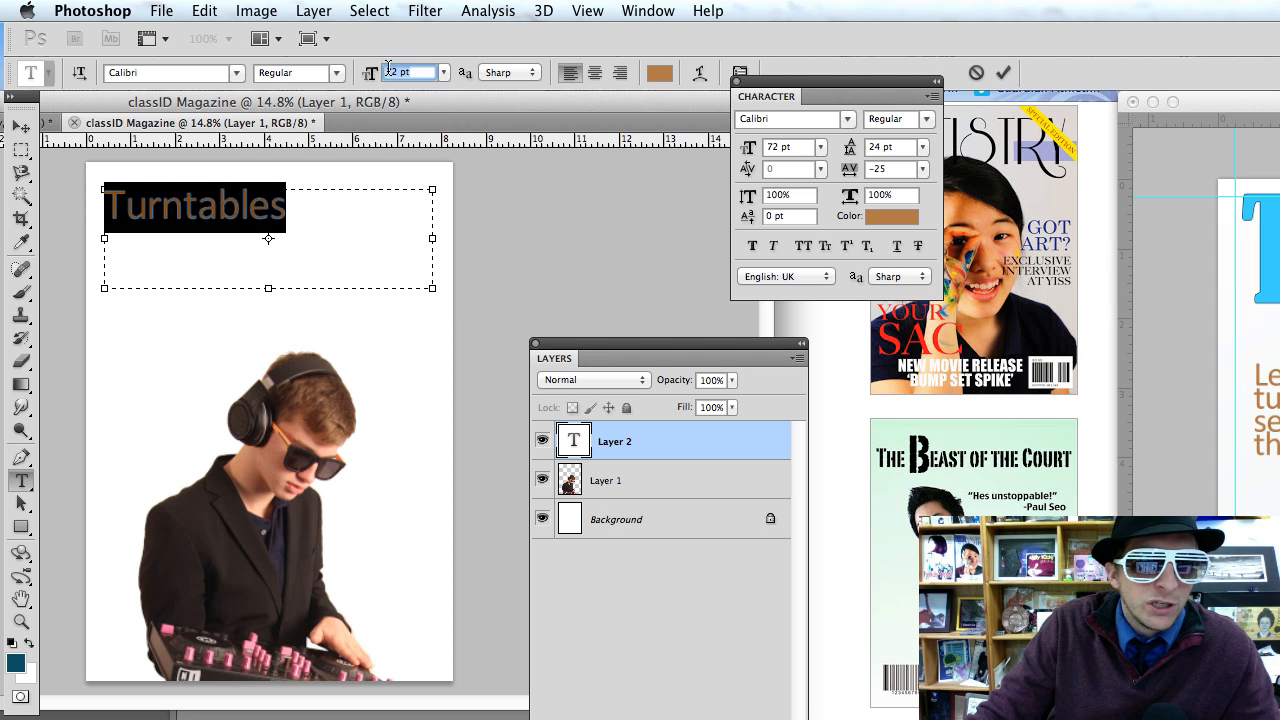
{"action": "type", "text": "155"}
{"action": "key", "text": "Return"}
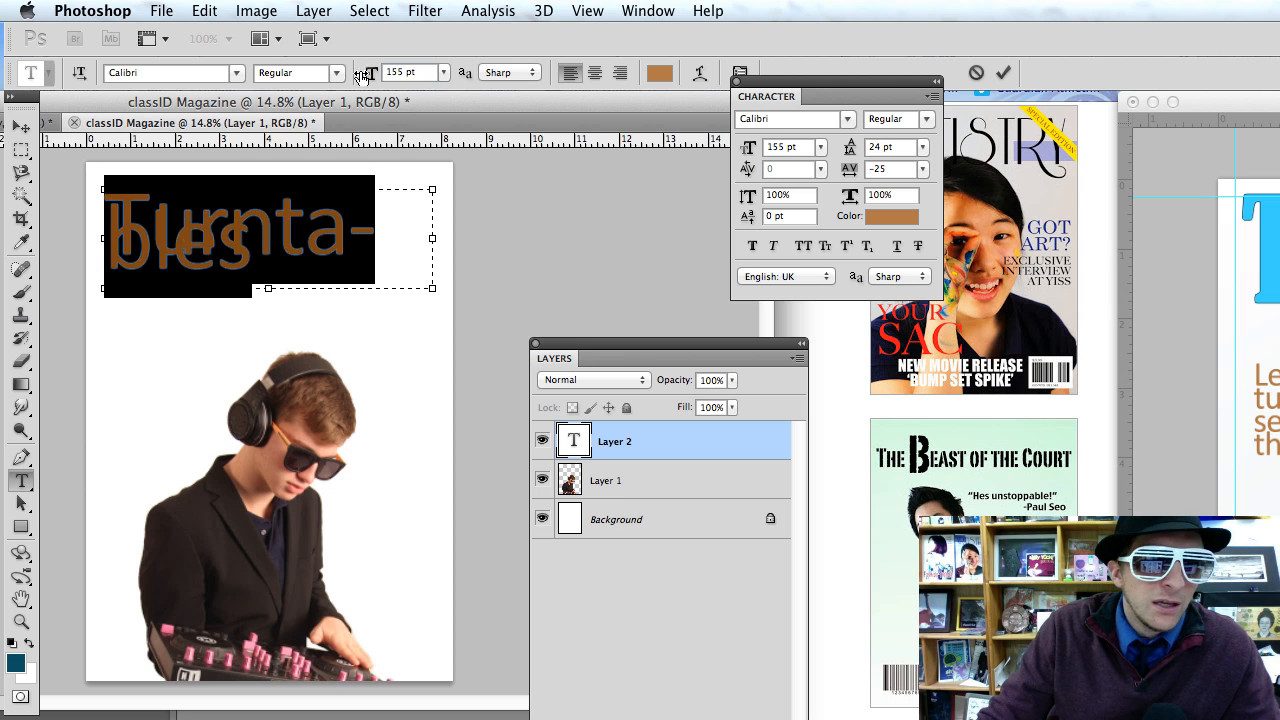
{"action": "left_click", "coordinate": [28, 128]}
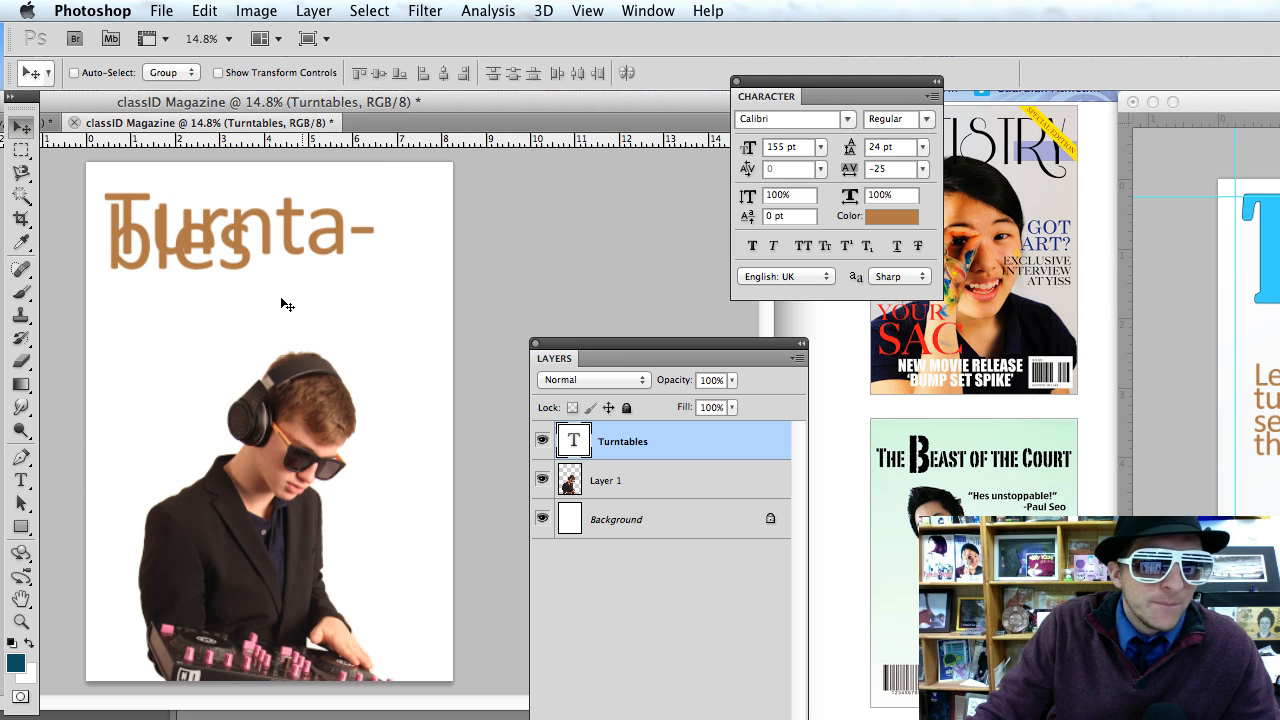
Reduce the selected part of the wrapped Turntables title to 130 pt.
{"action": "key", "text": "t"}
{"action": "triple_click", "coordinate": [254, 232]}
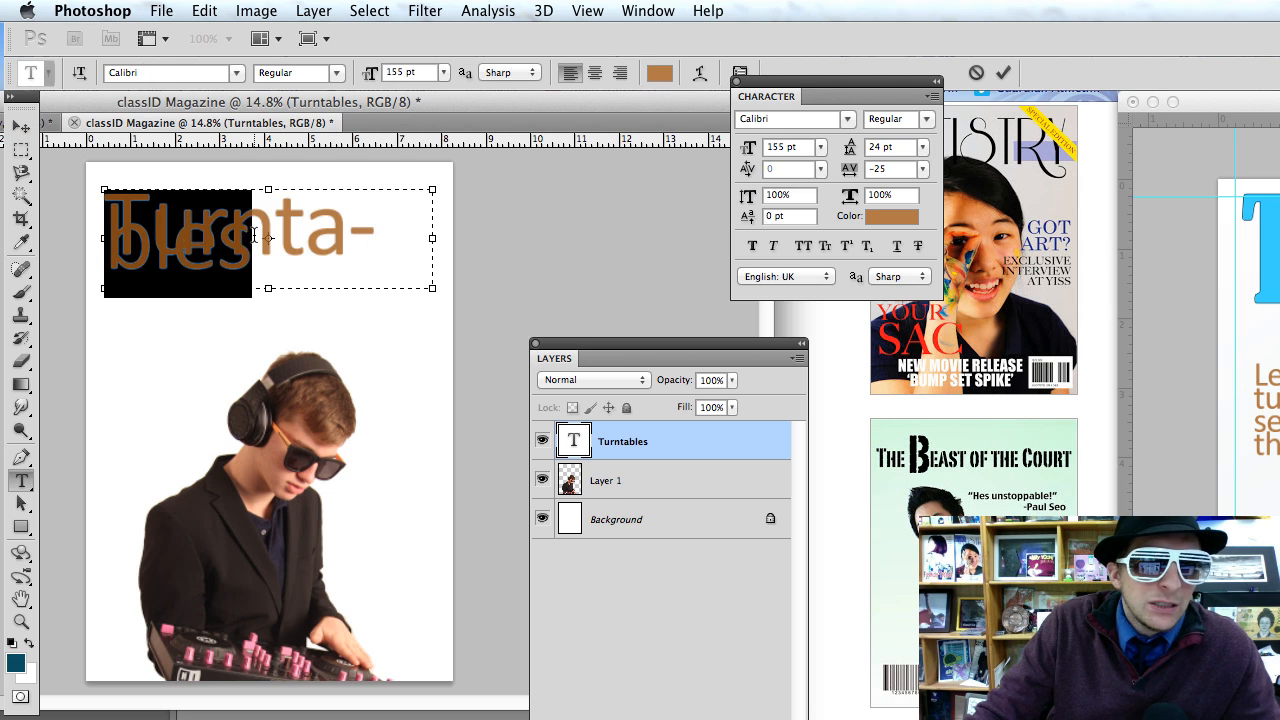
{"action": "left_click", "coordinate": [400, 72]}
{"action": "type", "text": "1"}
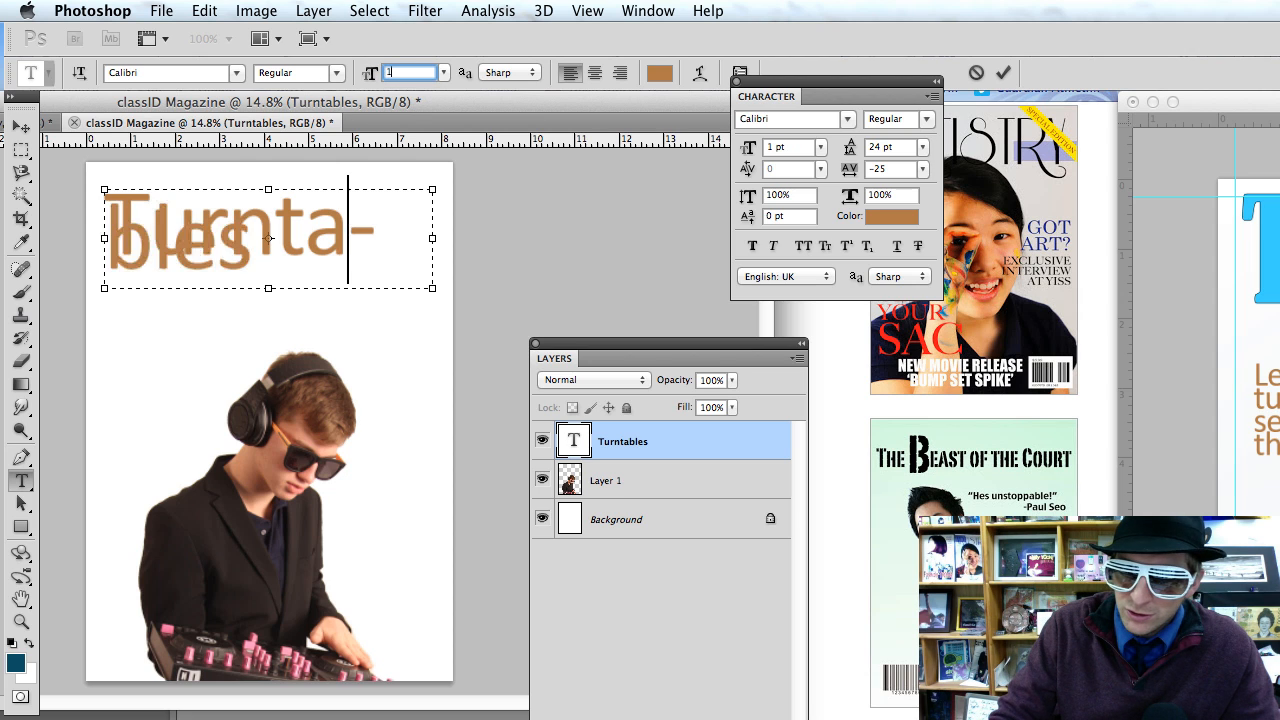
{"action": "type", "text": "3"}
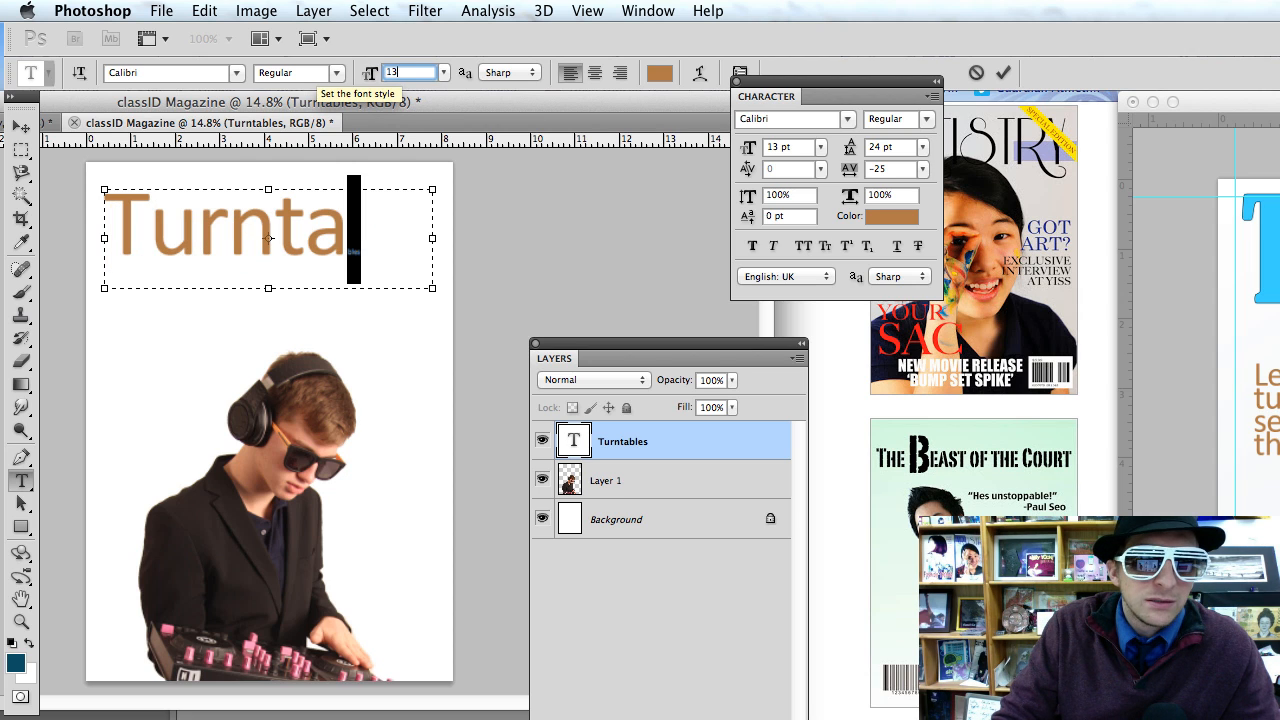
{"action": "type", "text": "0"}
{"action": "key", "text": "Return"}
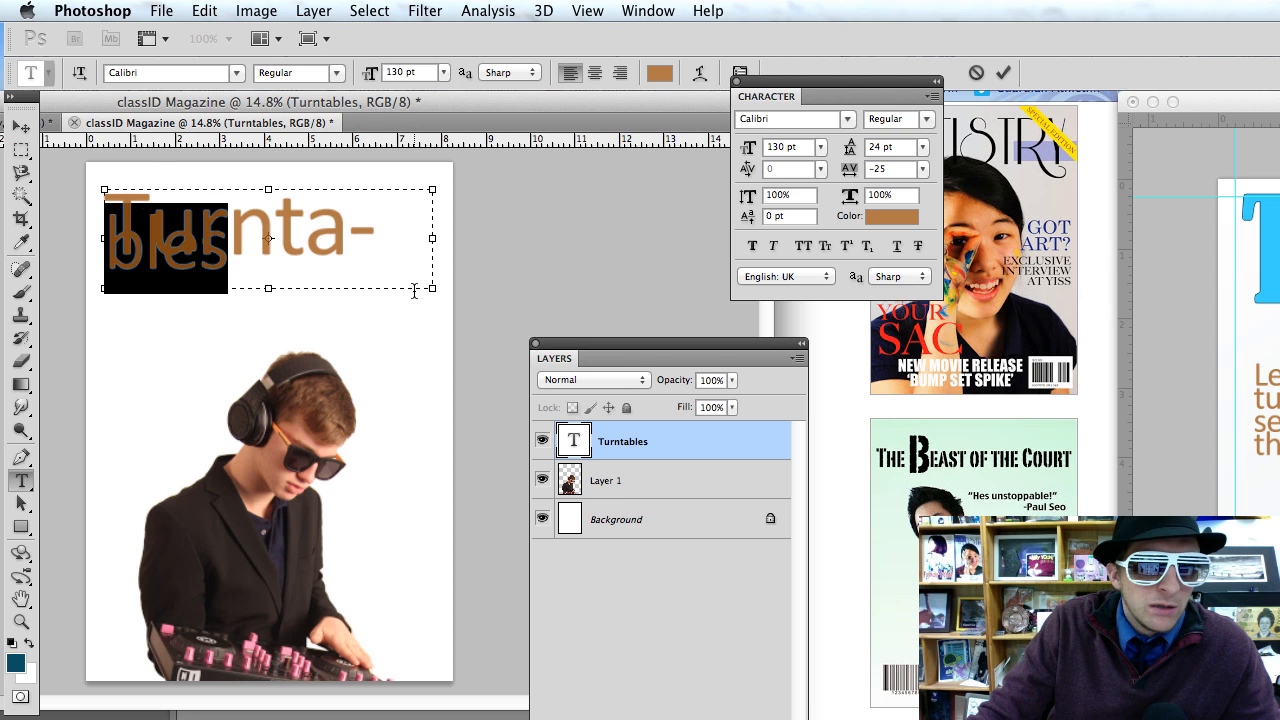
{"action": "left_click", "coordinate": [21, 127]}
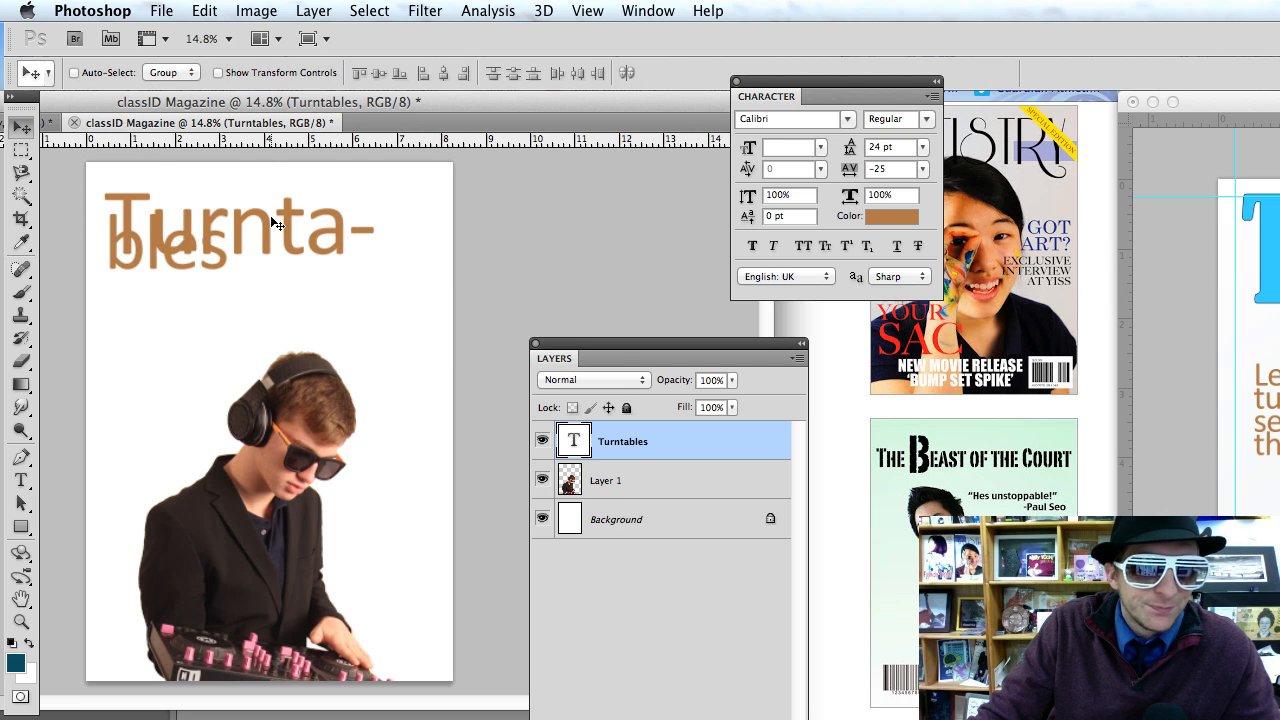
Try scaling the wrapped Turntables title to about 130% with Free Transform and undo the scaling.
{"action": "key", "text": "ctrl+t"}
{"action": "left_click_drag", "start_coordinate": [431, 297], "coordinate": [530, 330]}
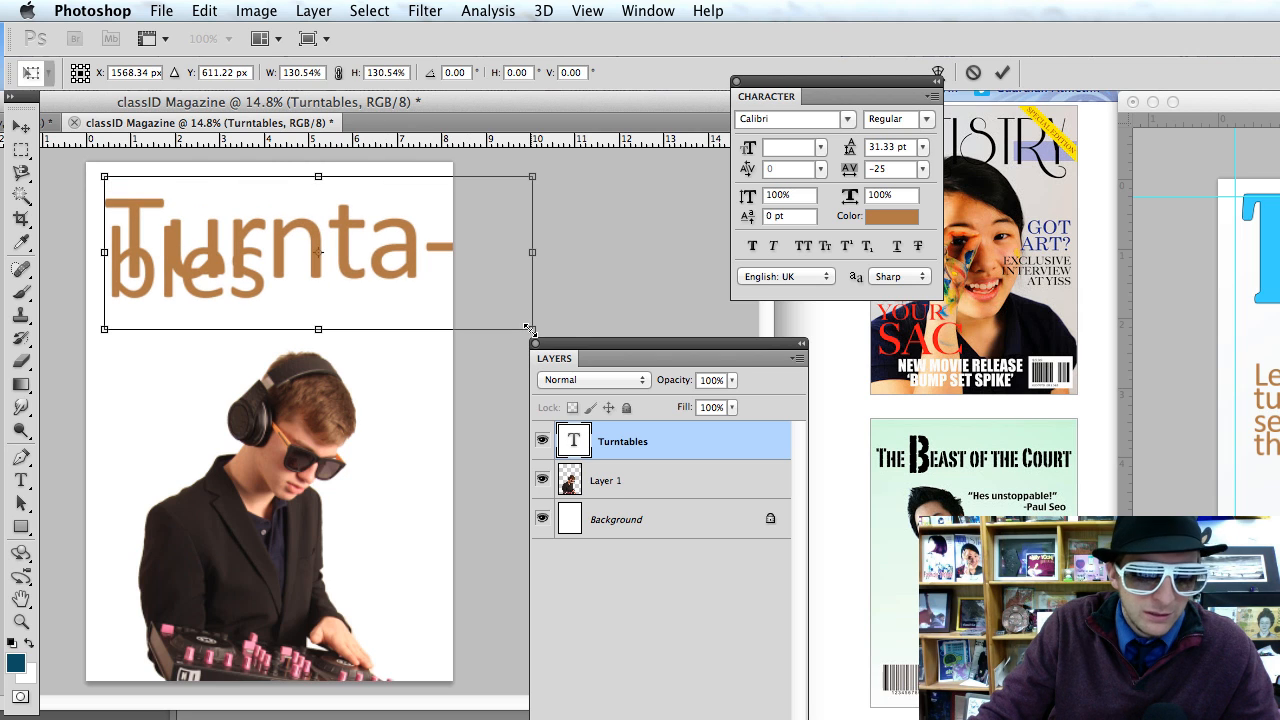
{"action": "key", "text": "ctrl+z"}
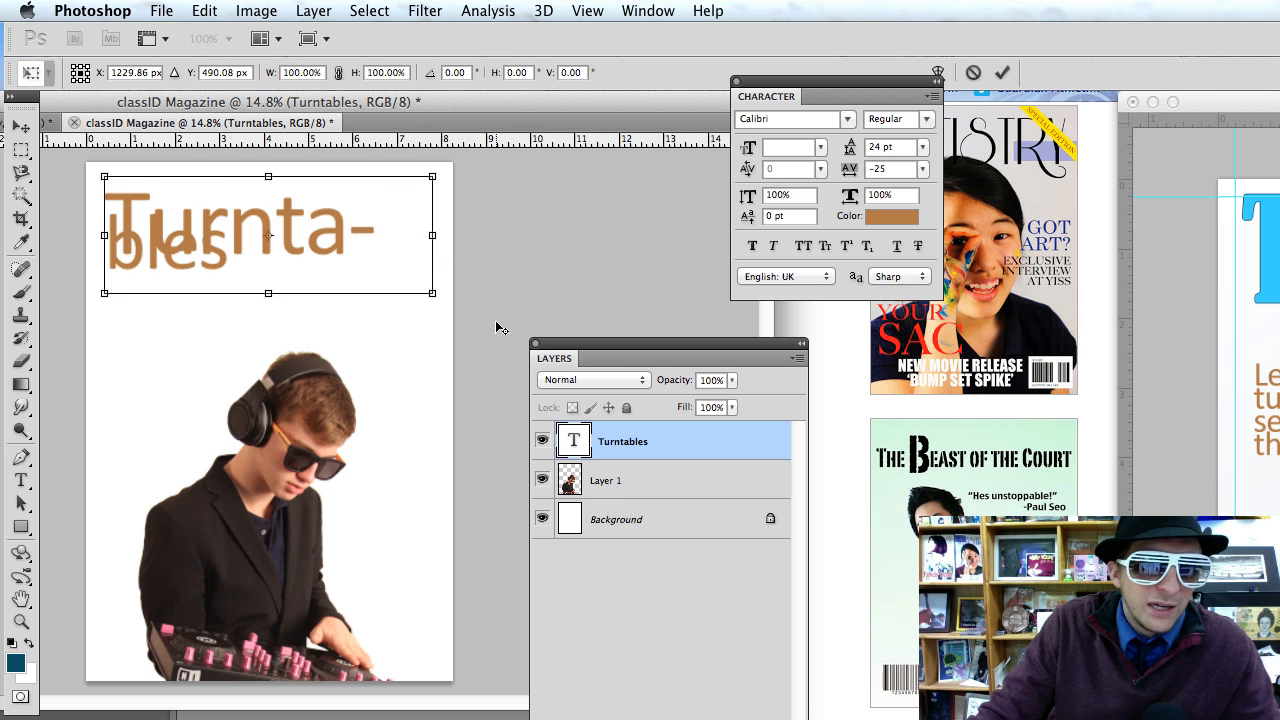
{"action": "key", "text": "Return"}
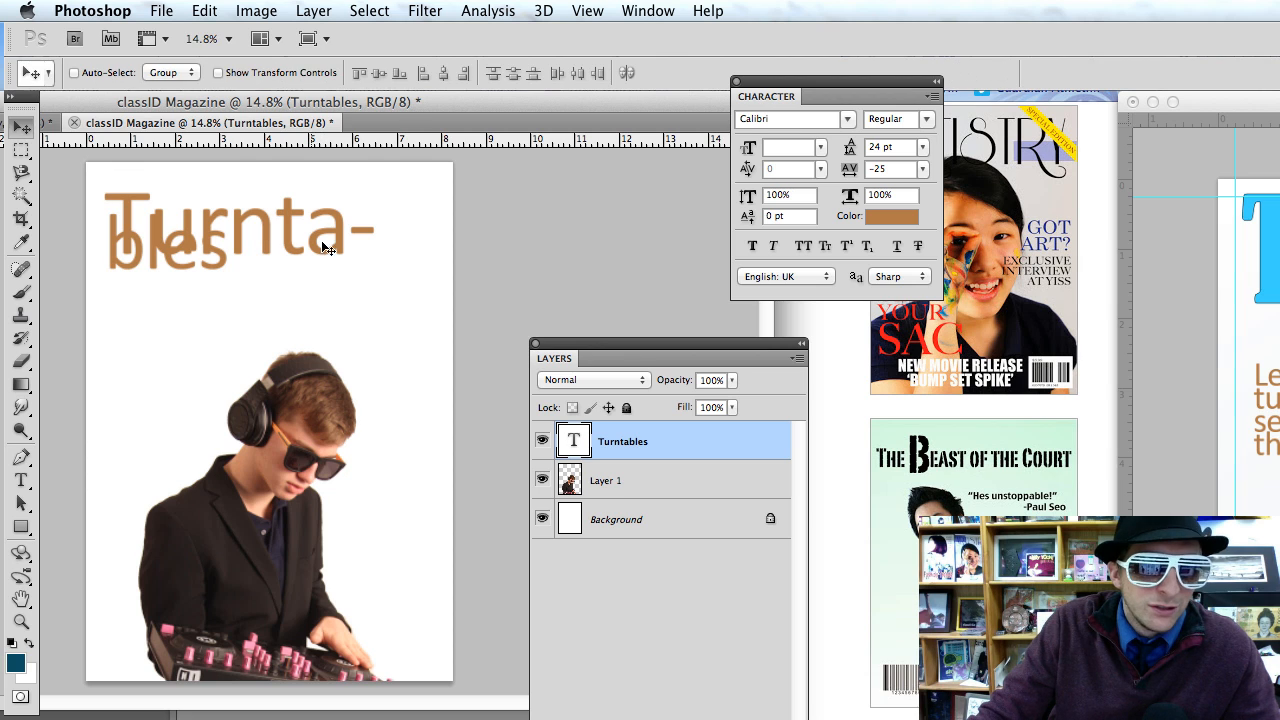
Set all the text of the Turntables title to 100 pt so it fits on one line.
{"action": "key", "text": "t"}
{"action": "double_click", "coordinate": [282, 224]}
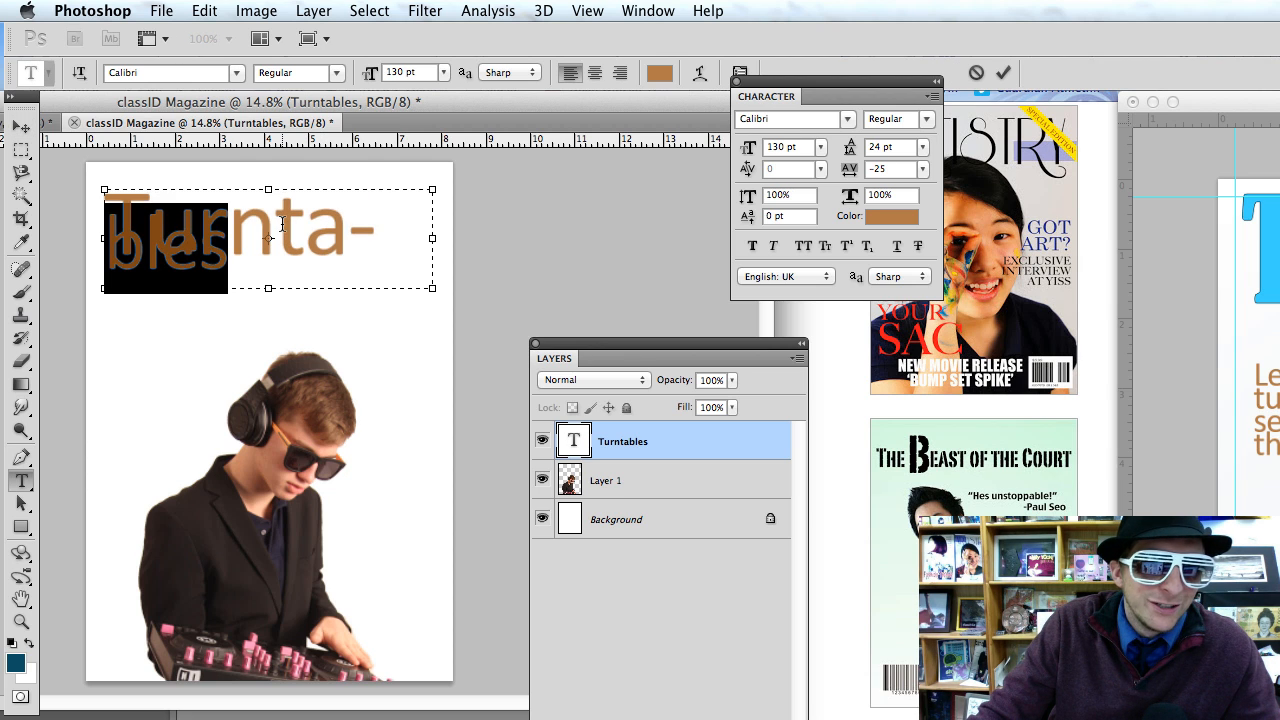
{"action": "key", "text": "ctrl+a"}
{"action": "left_click", "coordinate": [412, 72]}
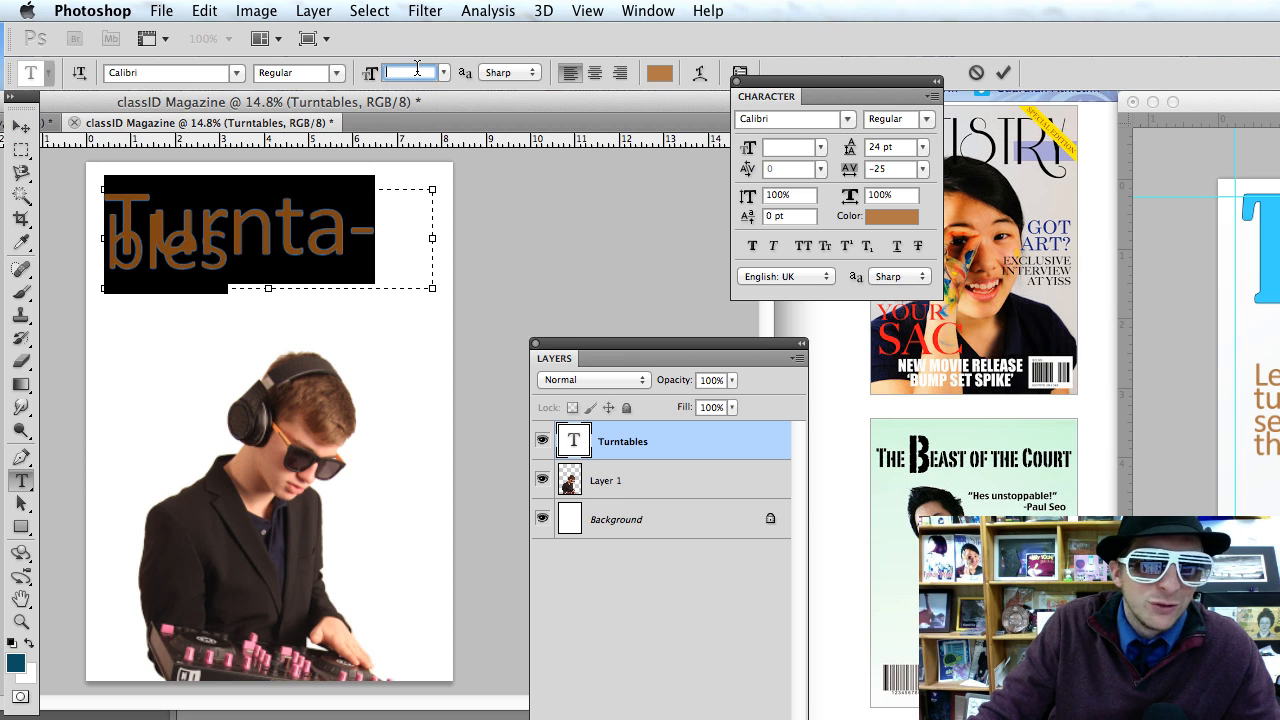
{"action": "type", "text": "100"}
{"action": "key", "text": "Return"}
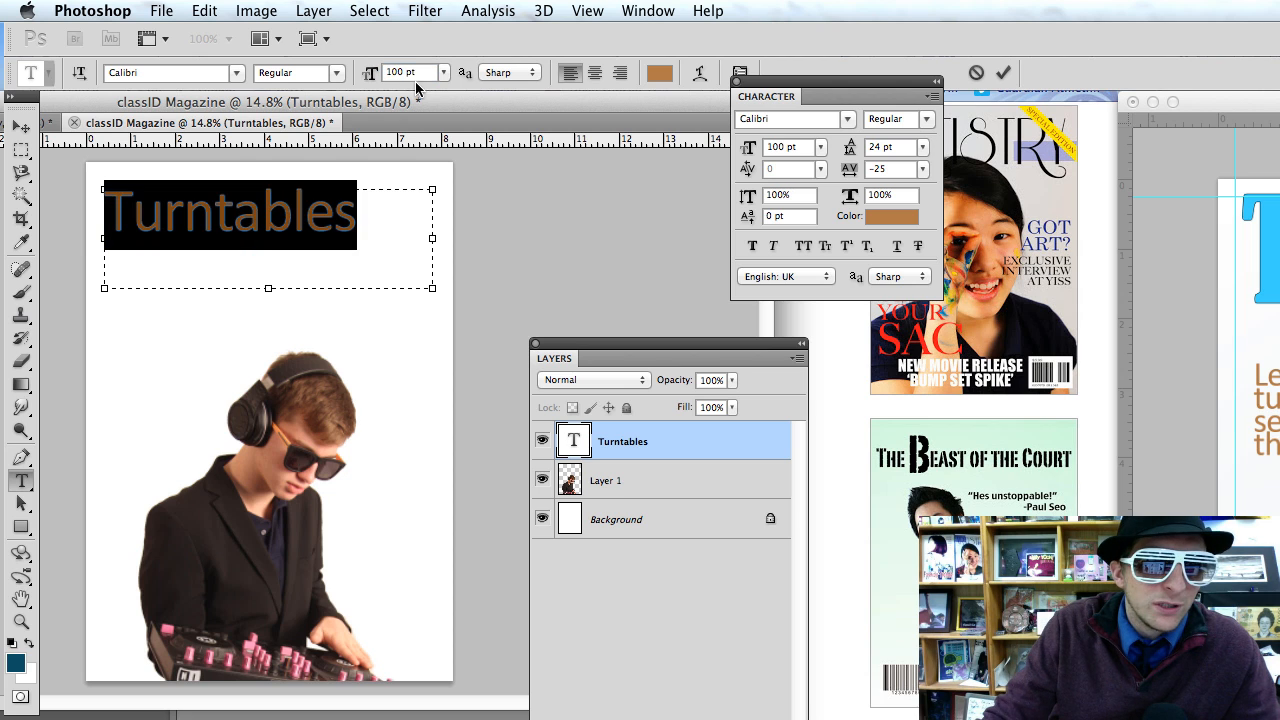
{"action": "left_click", "coordinate": [18, 124]}
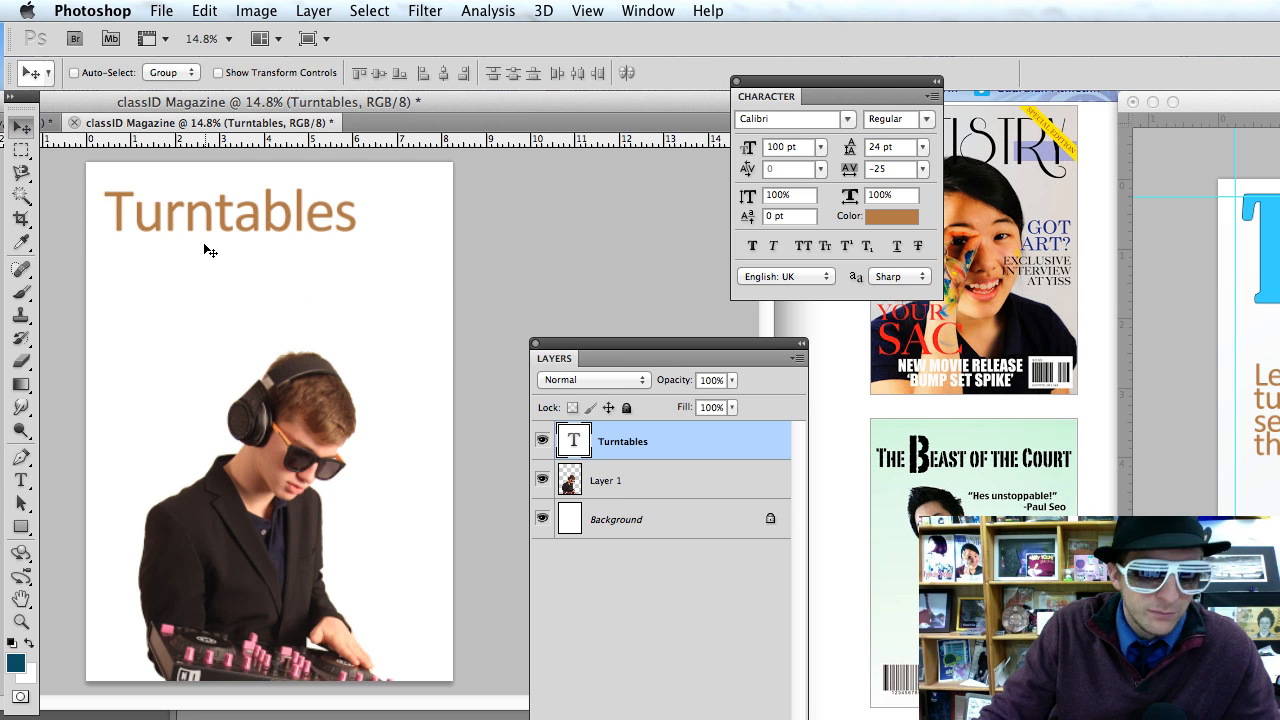
Scale the Turntables title proportionally to about 129% so it spans most of the page width.
{"action": "key", "text": "super+t"}
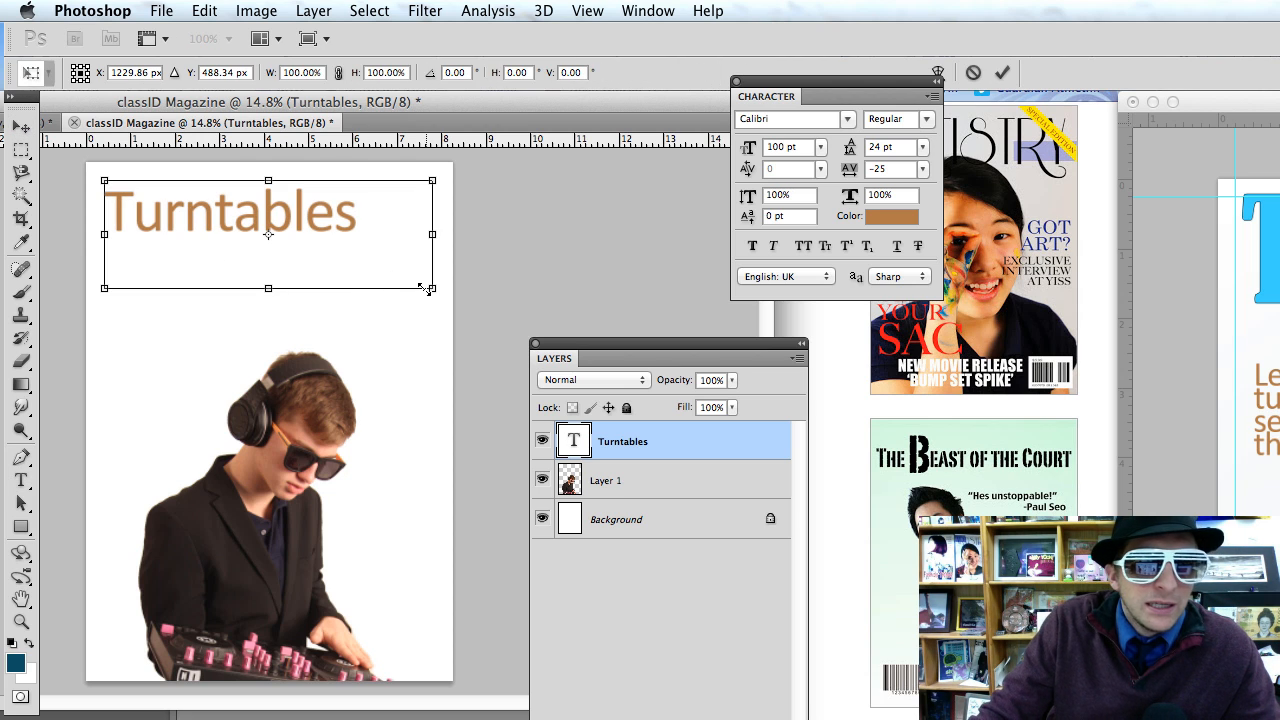
{"action": "left_click_drag", "start_coordinate": [425, 289], "coordinate": [516, 335]}
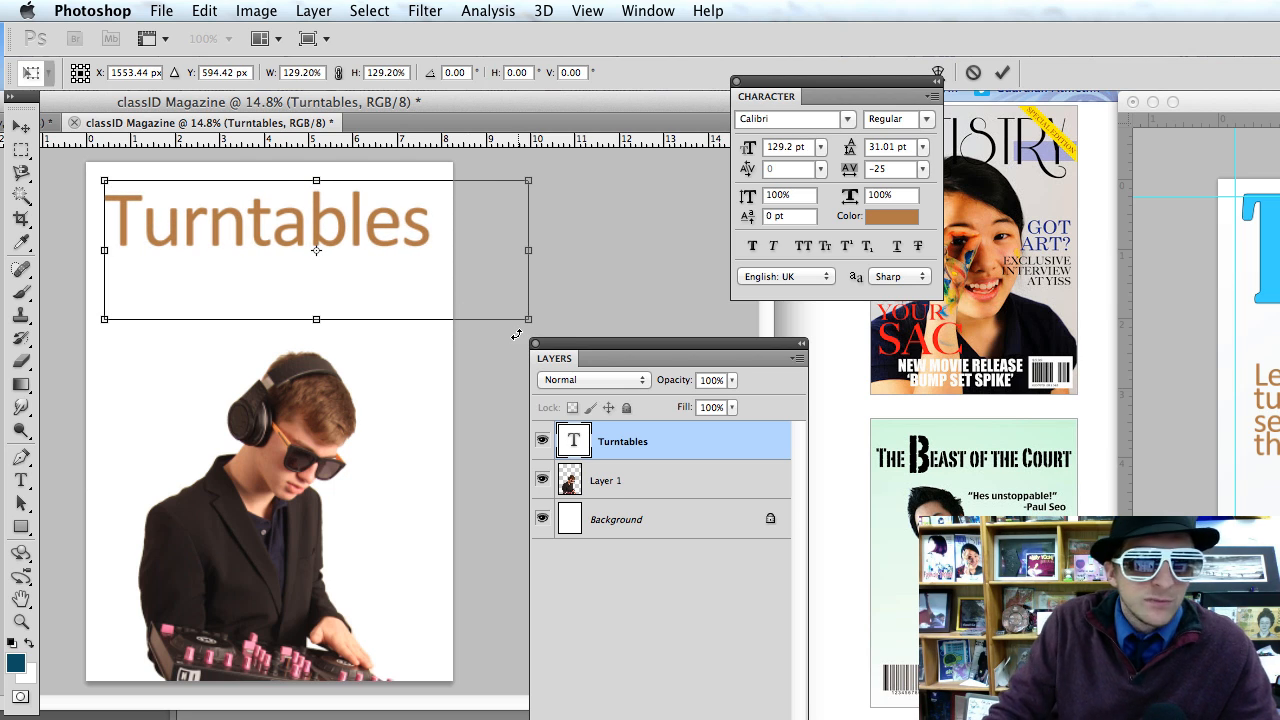
{"action": "key", "text": "Return"}
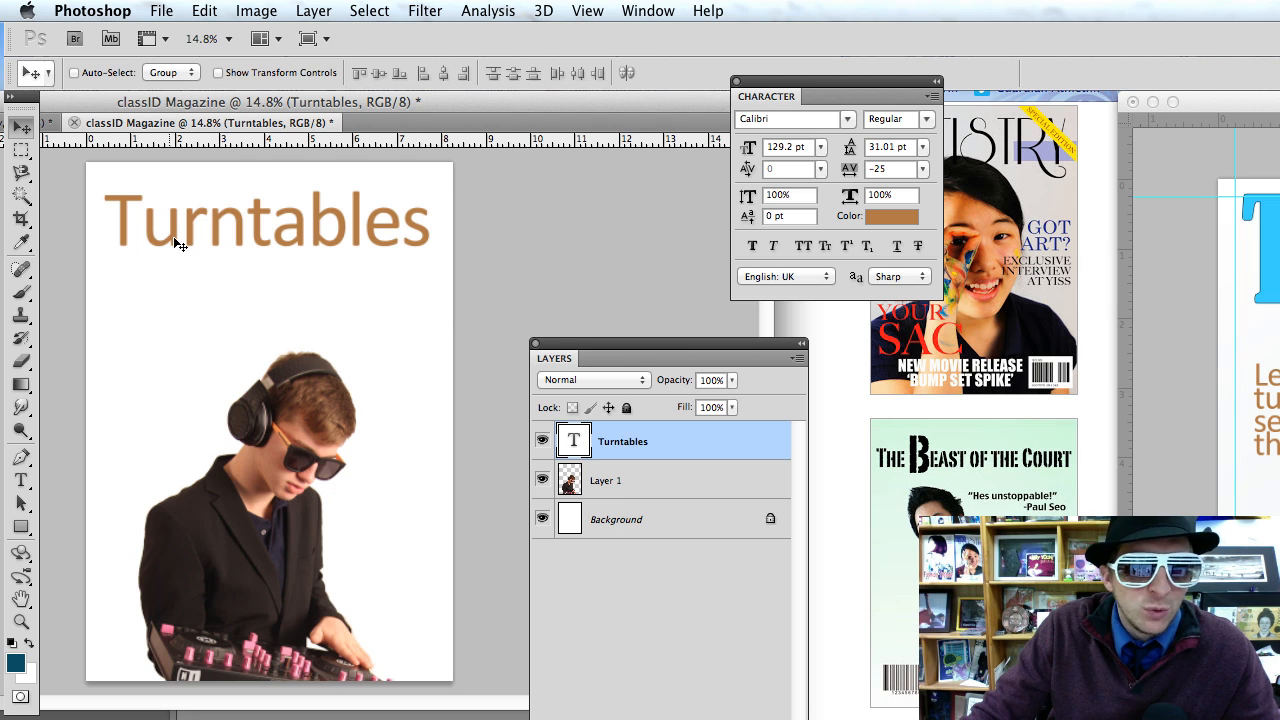
Check which font the blue Turntables title uses in the finished example magazine document.
{"action": "key", "text": "super+grave"}
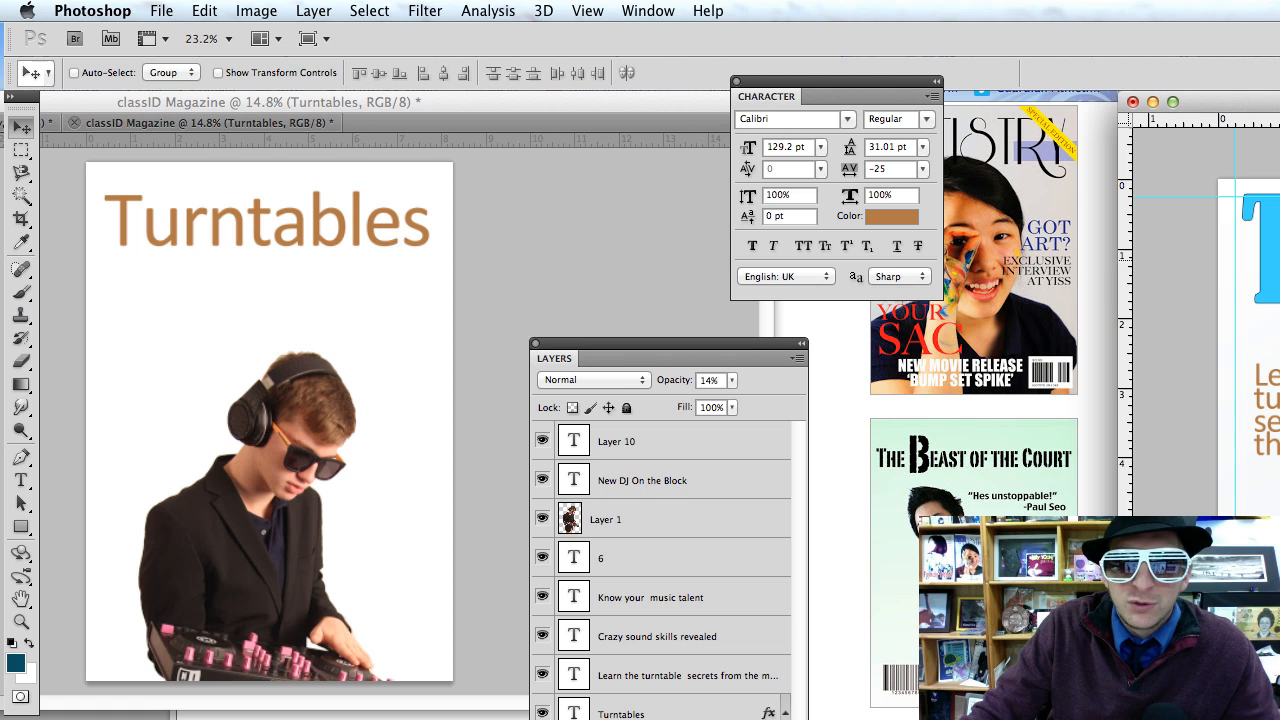
{"action": "key", "text": "t"}
{"action": "left_click", "coordinate": [1241, 299]}
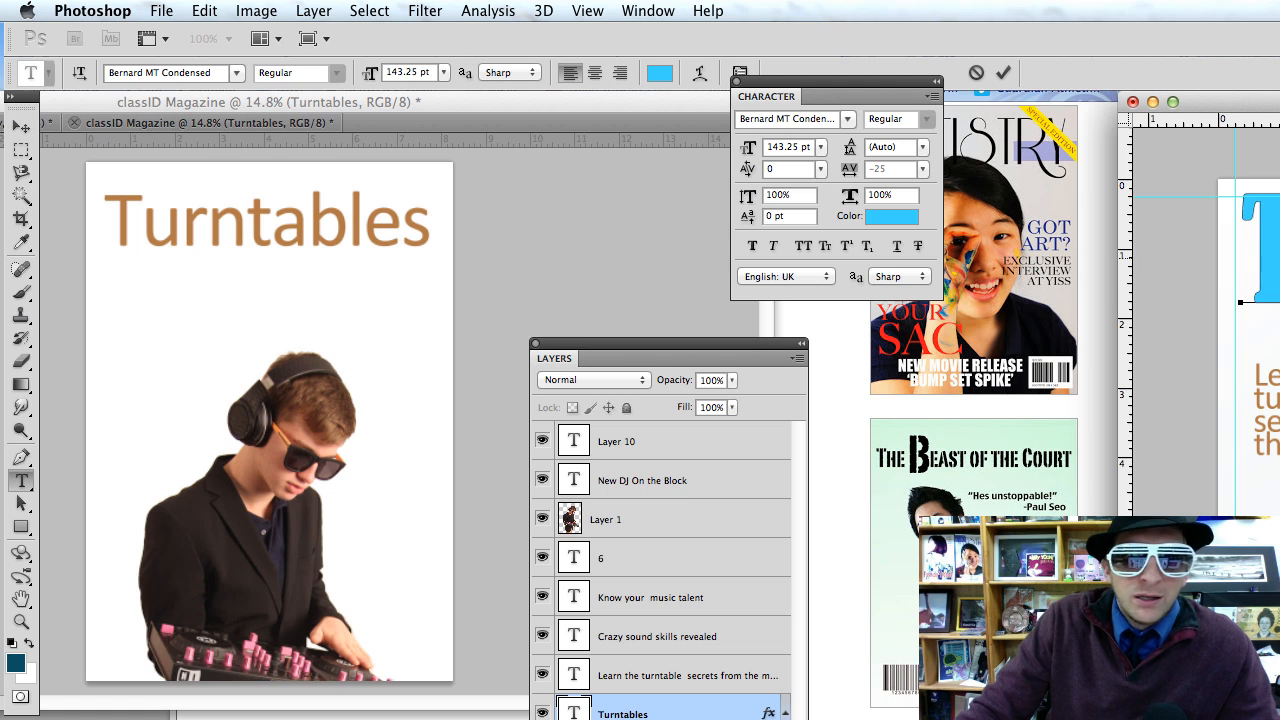
{"action": "key", "text": "Escape"}
{"action": "key", "text": "v"}
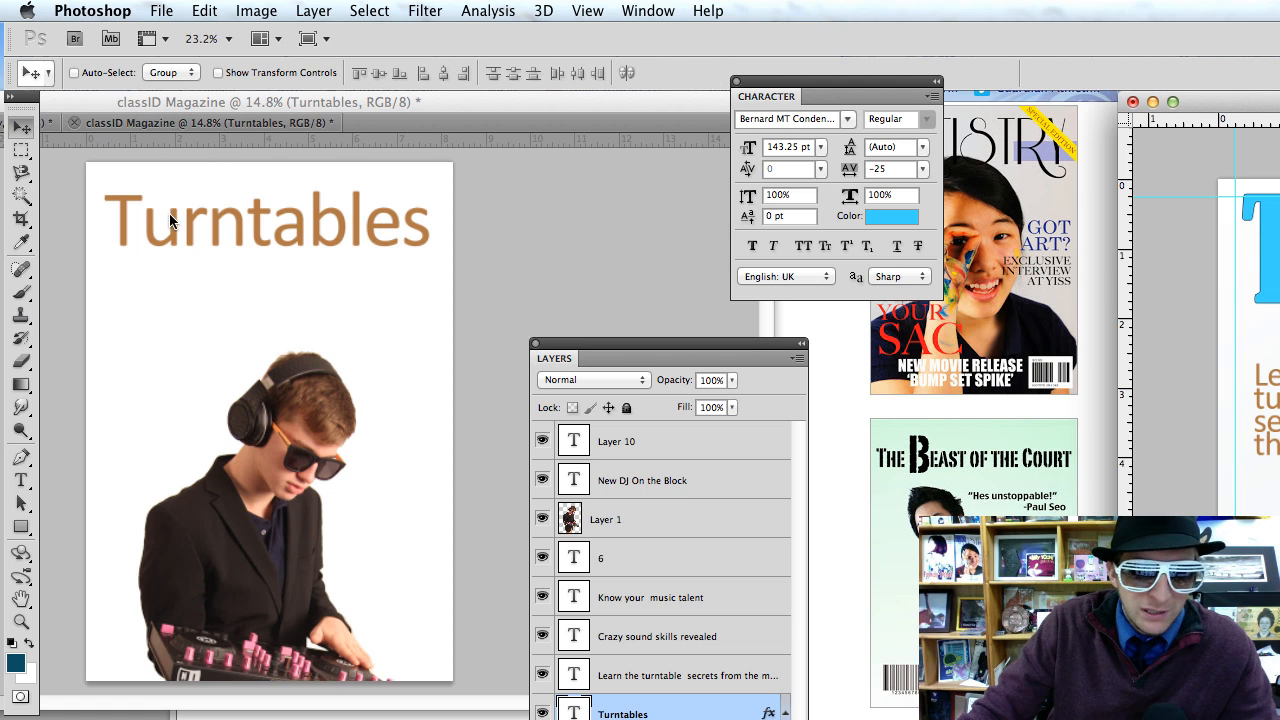
Change the font of the entire Turntables title in classID Magazine to Bernard MT Condensed.
{"action": "key", "text": "t"}
{"action": "left_click", "coordinate": [205, 230]}
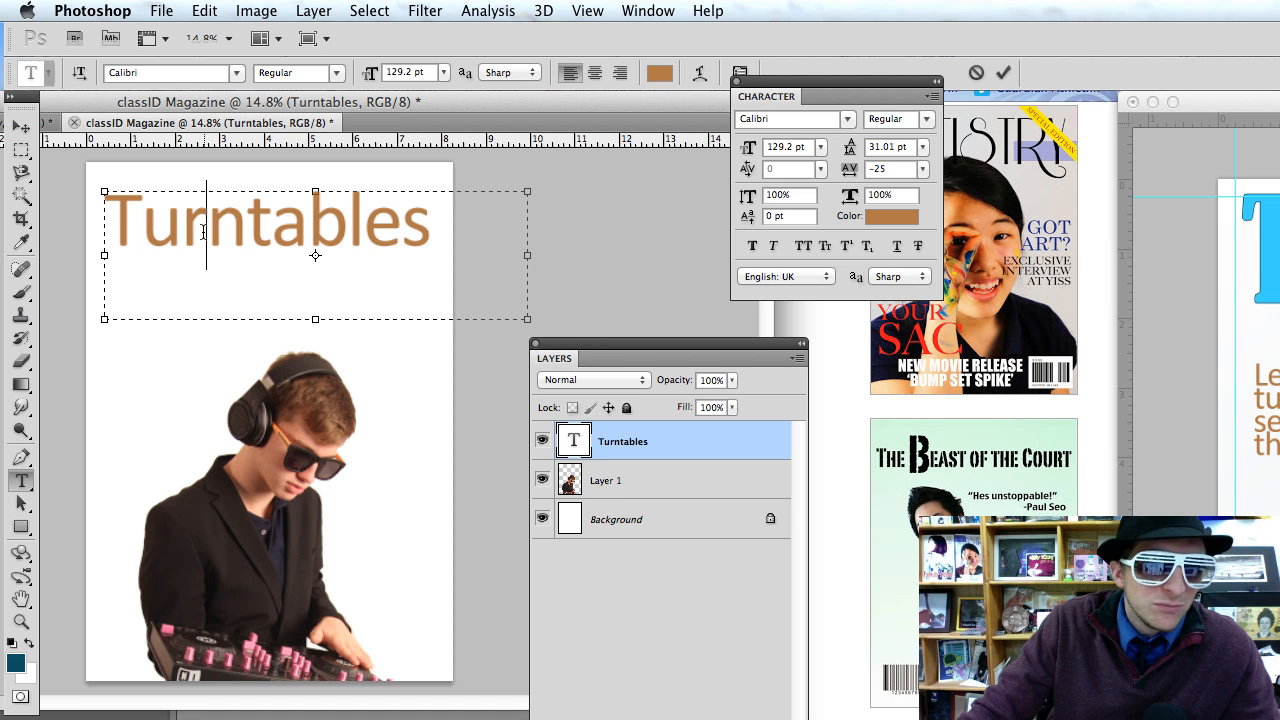
{"action": "key", "text": "super+a"}
{"action": "left_click", "coordinate": [185, 73]}
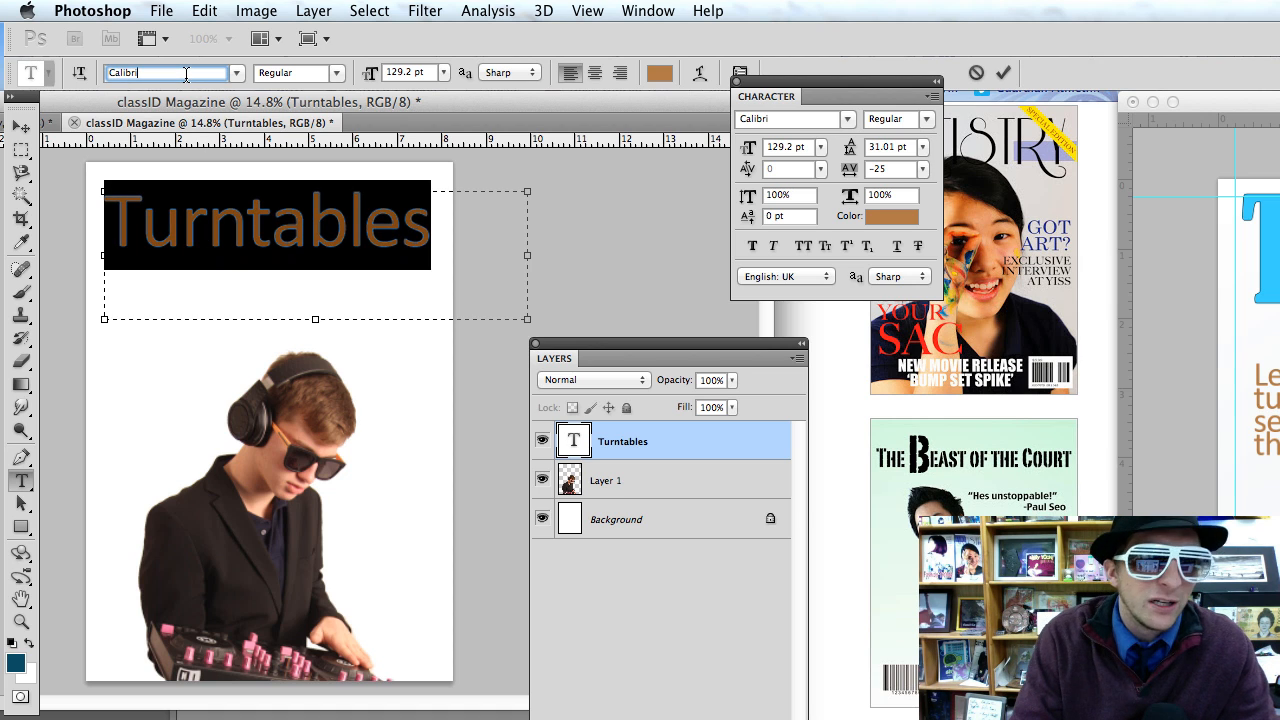
{"action": "type", "text": "B"}
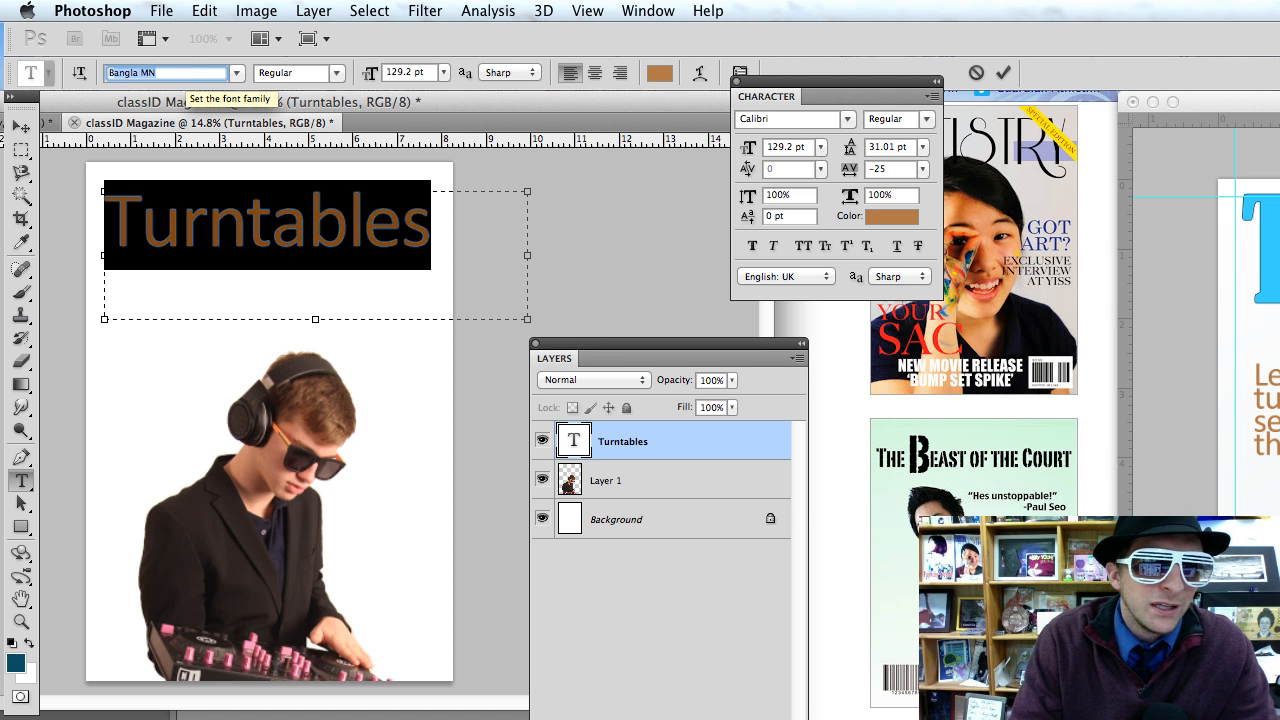
{"action": "type", "text": "ernard MT Condensed"}
{"action": "key", "text": "Return"}
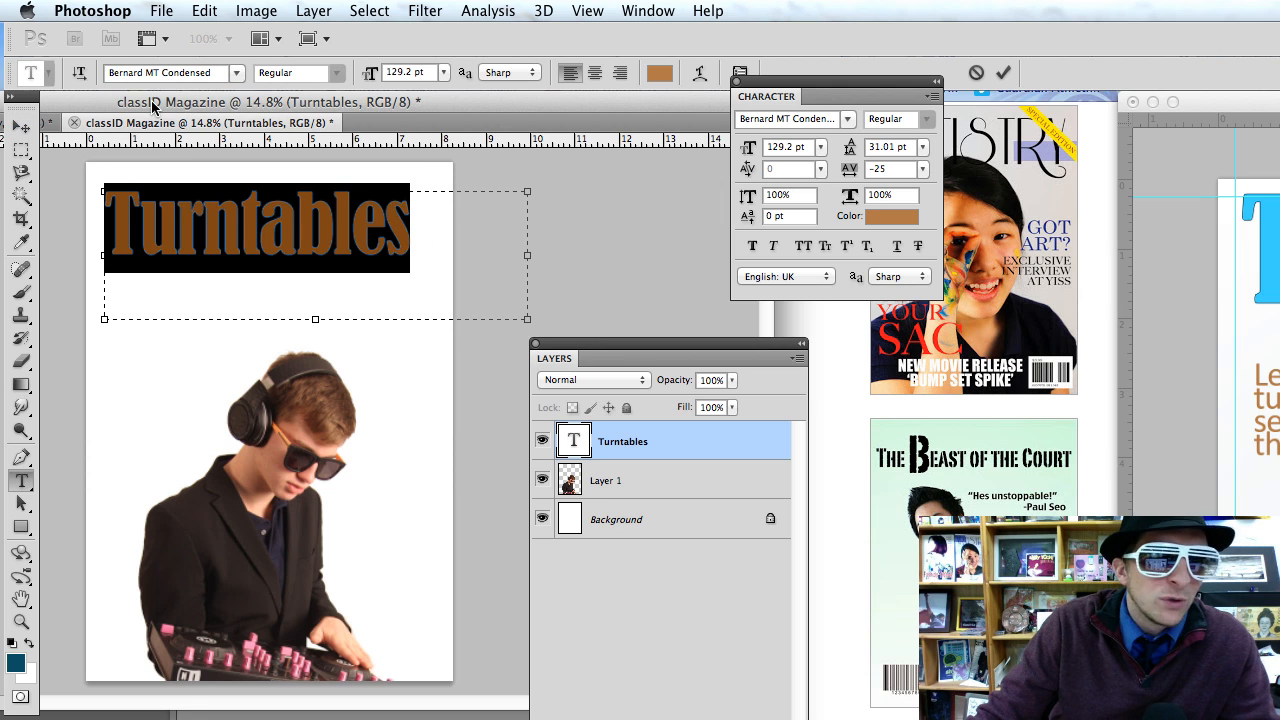
{"action": "left_click", "coordinate": [237, 74]}
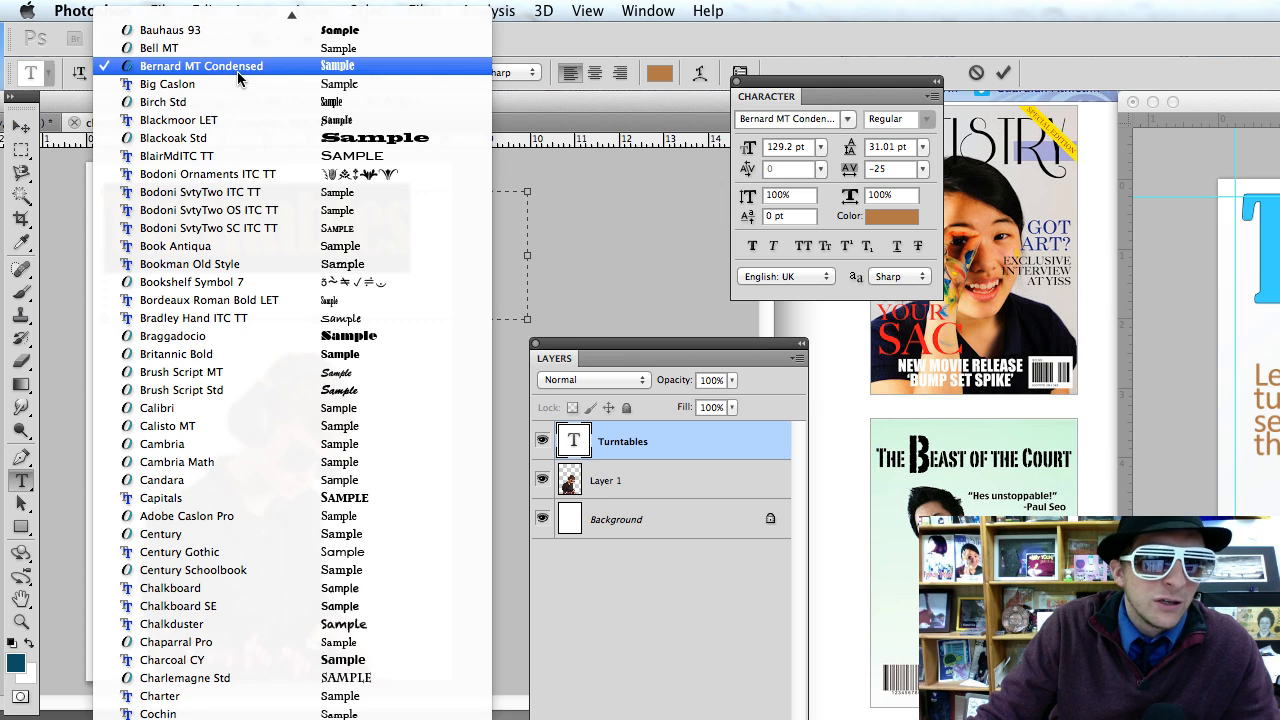
{"action": "left_click", "coordinate": [76, 203]}
{"action": "left_click", "coordinate": [175, 226]}
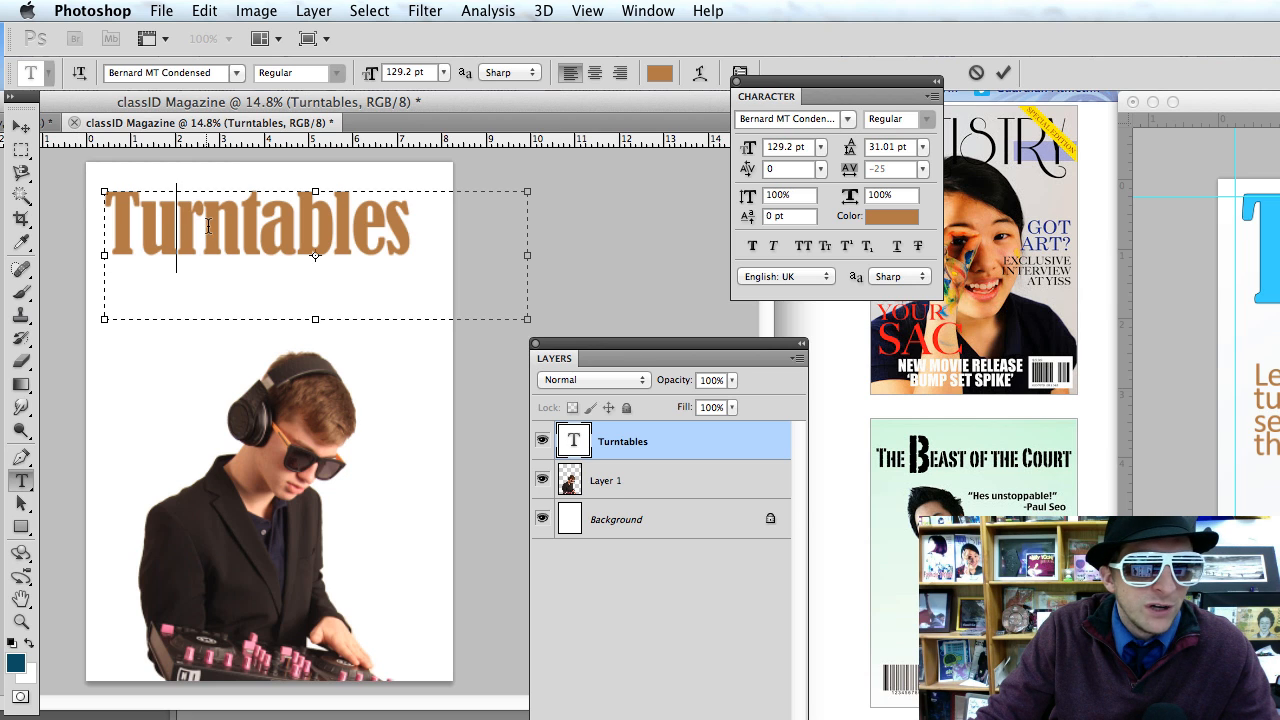
Try a tracking of 50 on the whole Turntables title and return it to -25.
{"action": "double_click", "coordinate": [249, 229]}
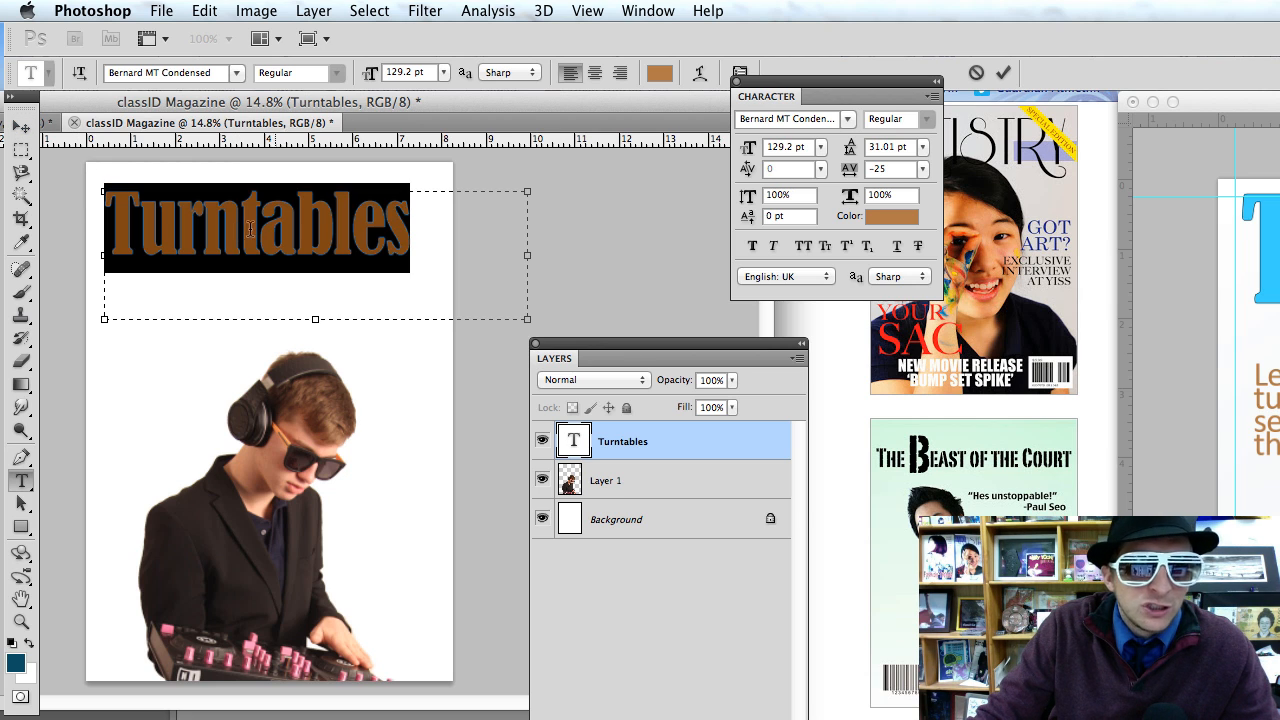
{"action": "left_click_drag", "start_coordinate": [838, 80], "coordinate": [530, 48]}
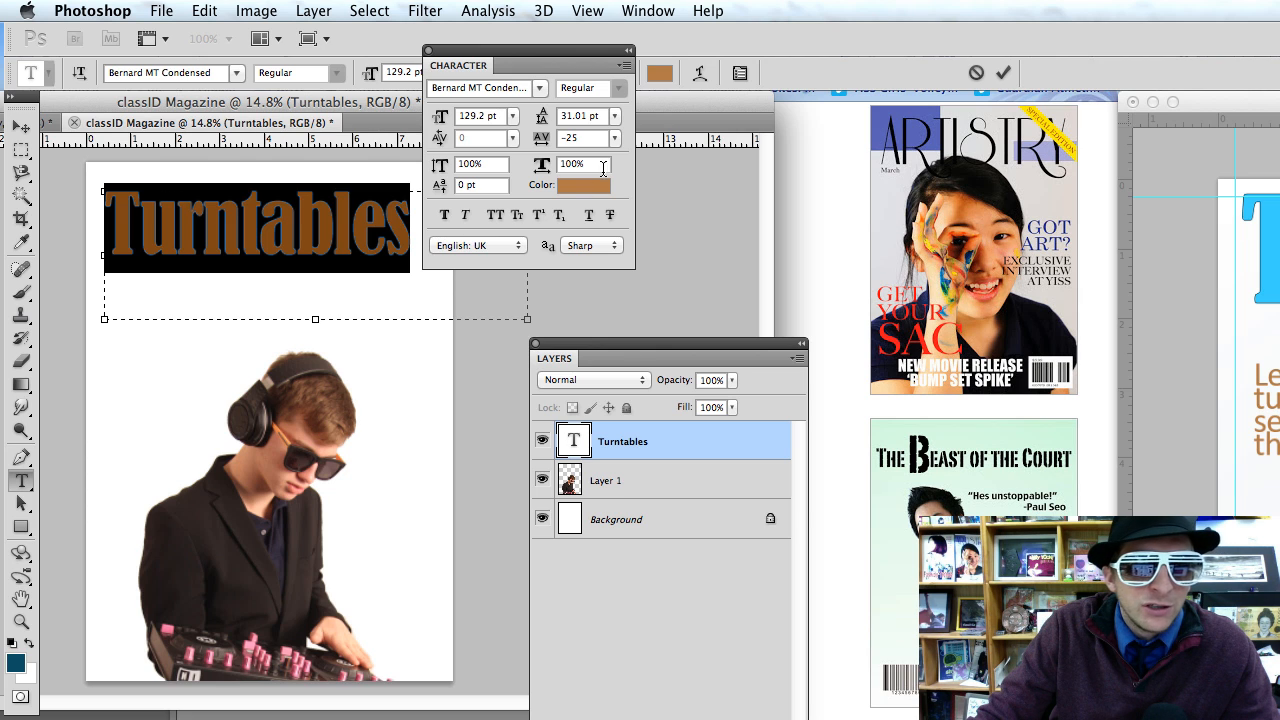
{"action": "left_click", "coordinate": [636, 12]}
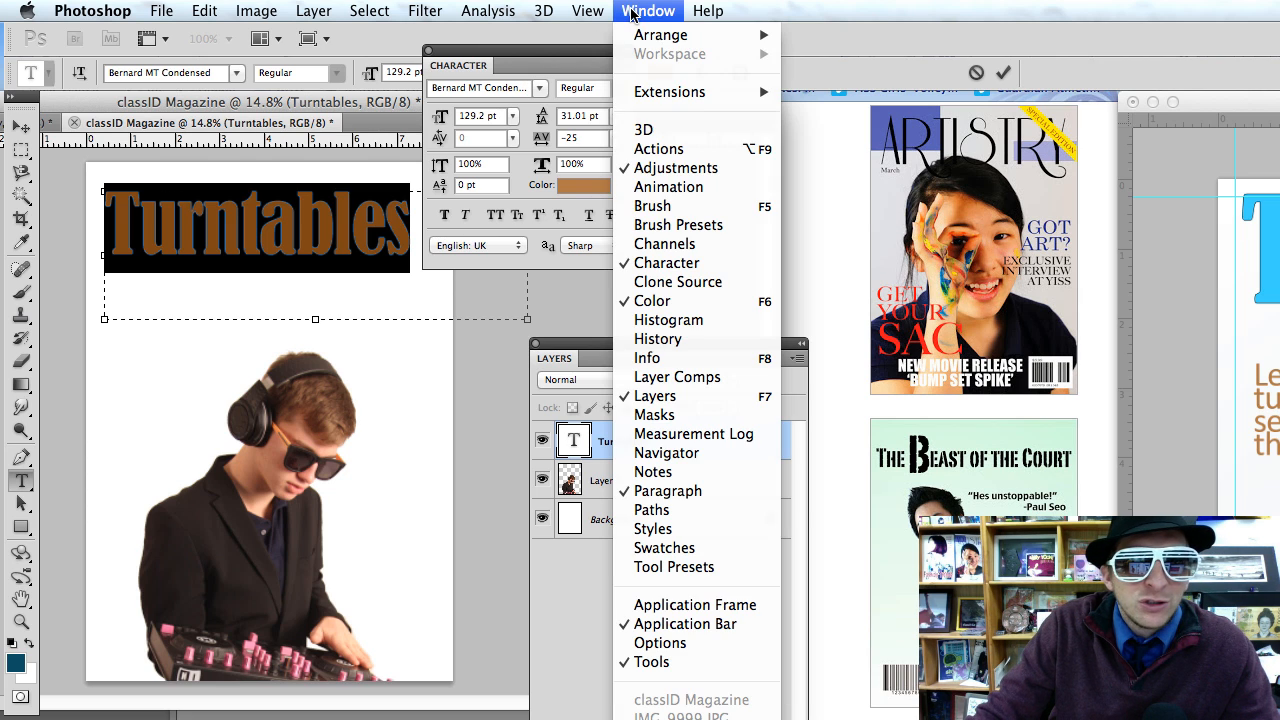
{"action": "left_click", "coordinate": [663, 491]}
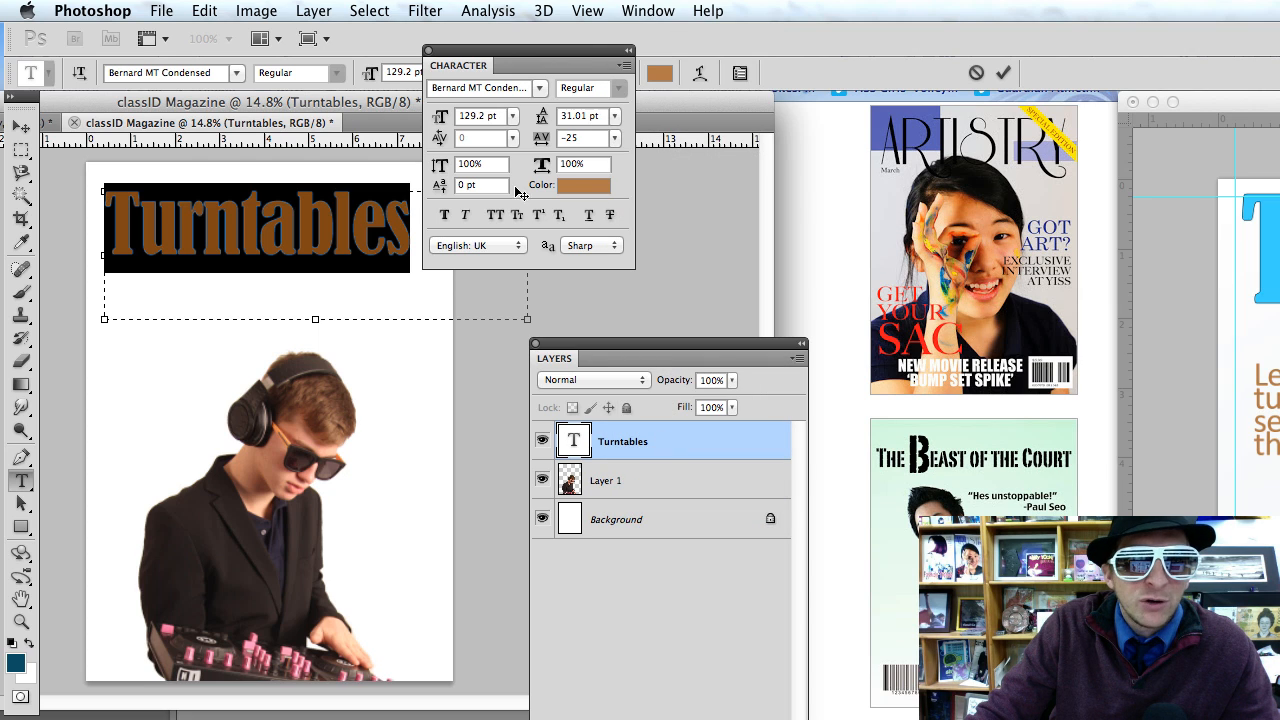
{"action": "left_click", "coordinate": [617, 141]}
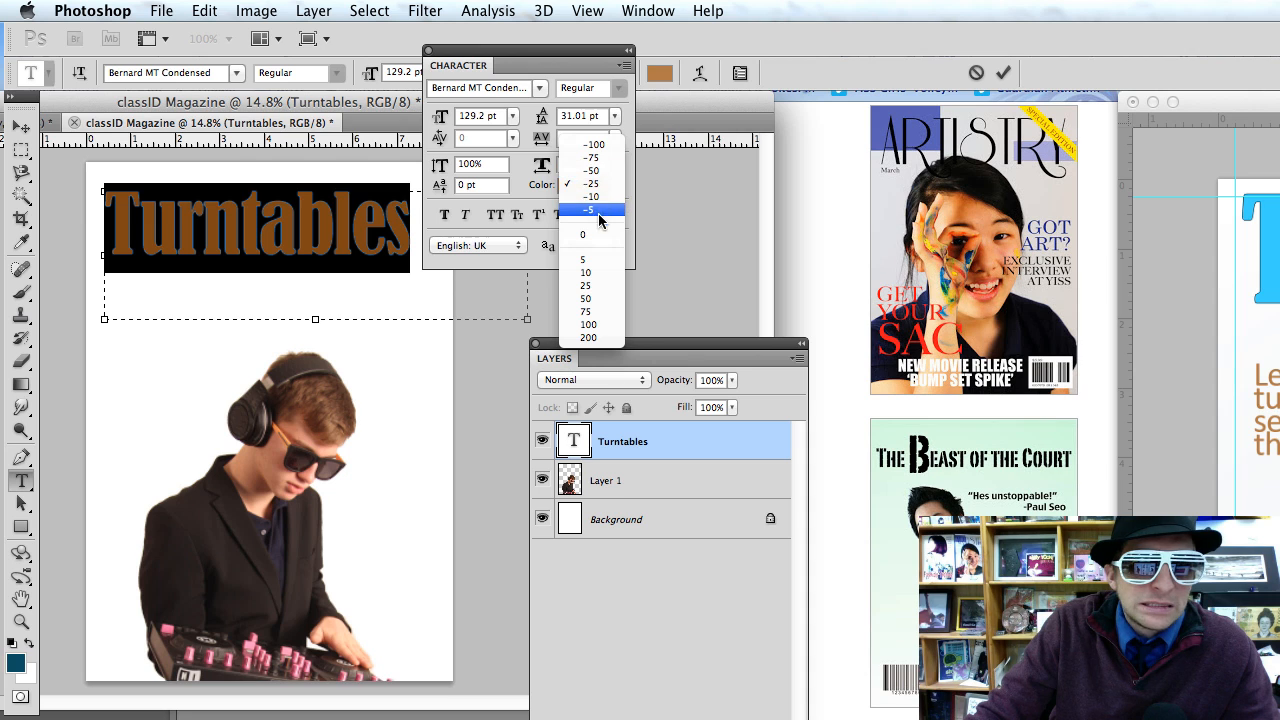
{"action": "left_click", "coordinate": [595, 298]}
{"action": "left_click", "coordinate": [614, 137]}
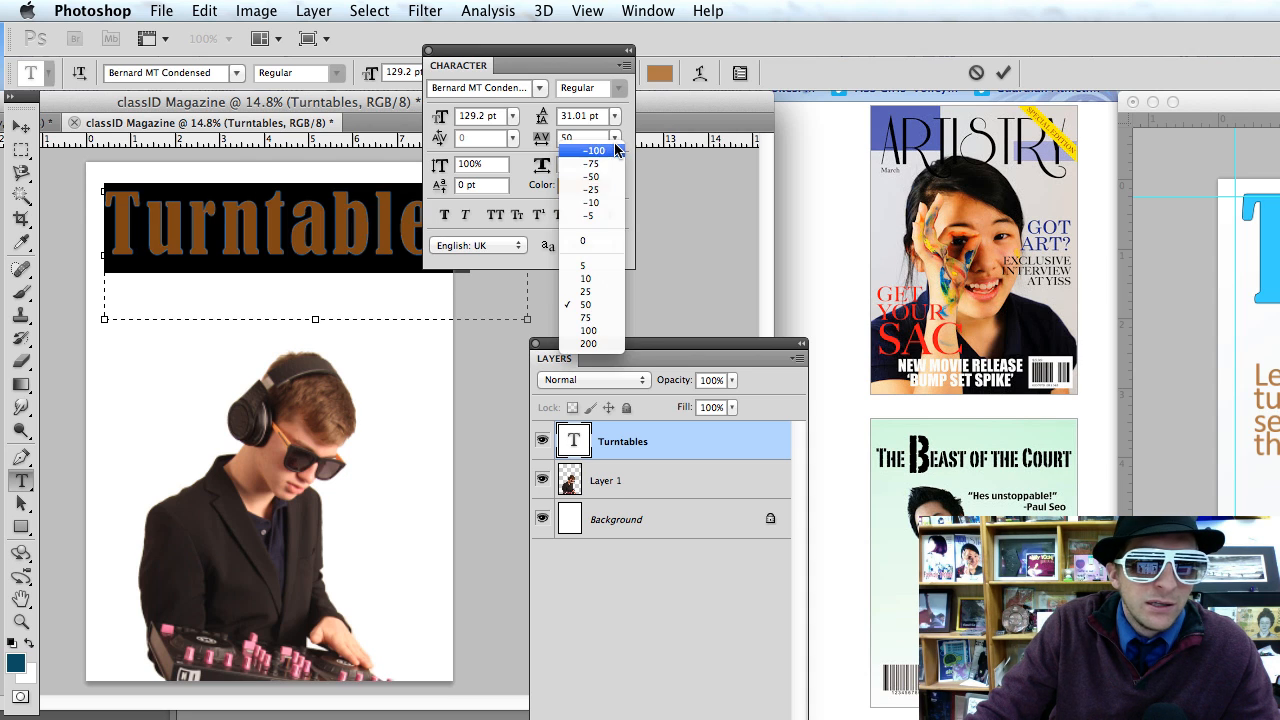
{"action": "left_click", "coordinate": [603, 192]}
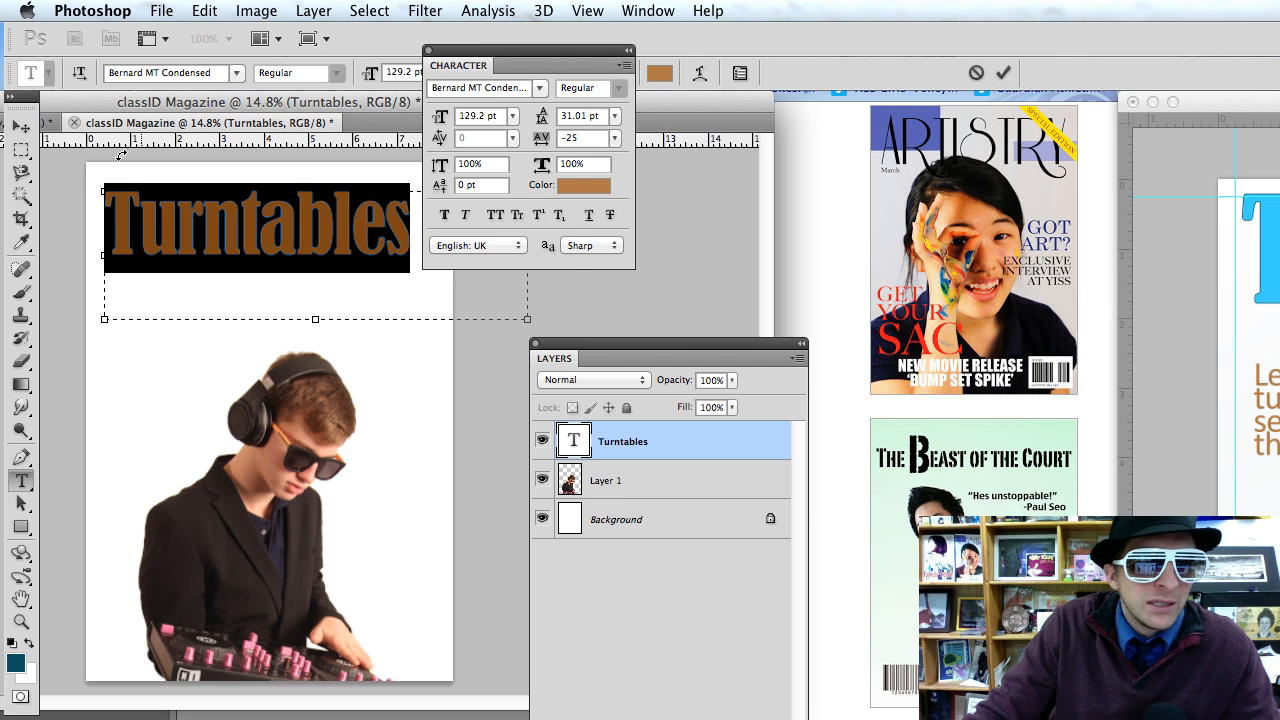
Scale the Turntables title up to 136.4 pt with Free Transform.
{"action": "left_click", "coordinate": [20, 127]}
{"action": "left_click_drag", "start_coordinate": [511, 65], "coordinate": [815, 155]}
{"action": "key", "text": "super+t"}
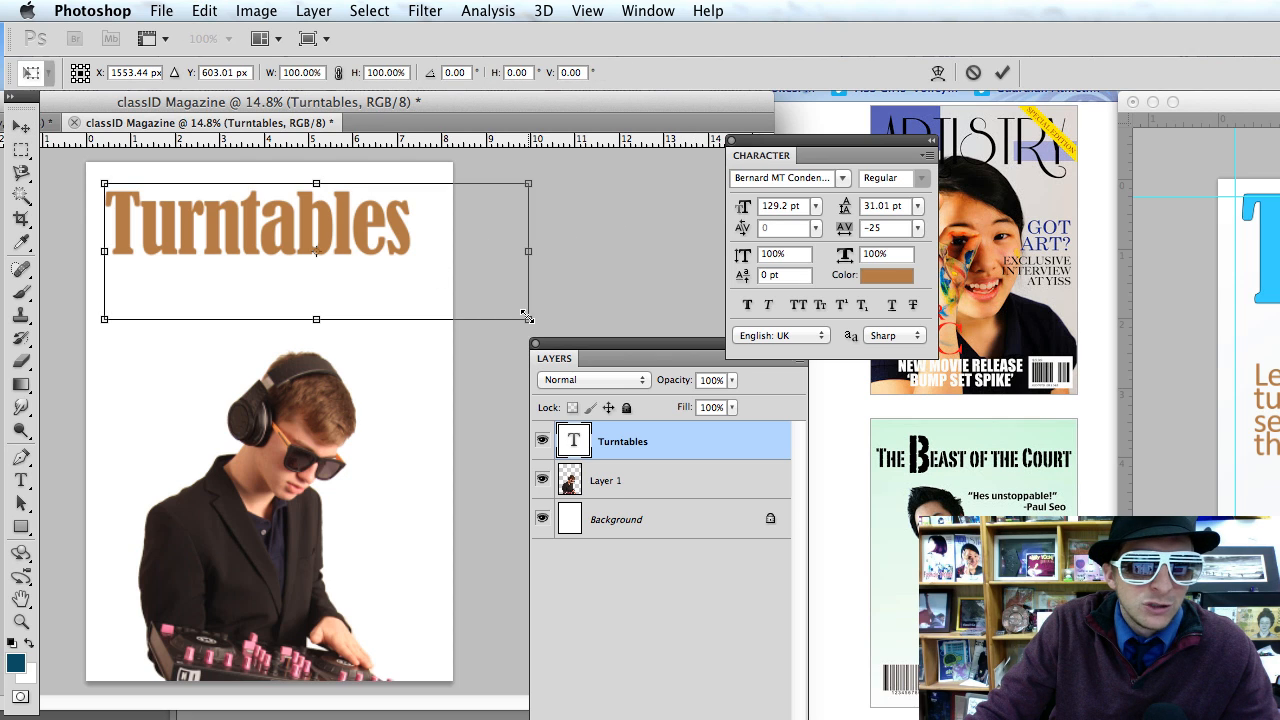
{"action": "left_click_drag", "start_coordinate": [527, 318], "coordinate": [545, 342]}
{"action": "key", "text": "Return"}
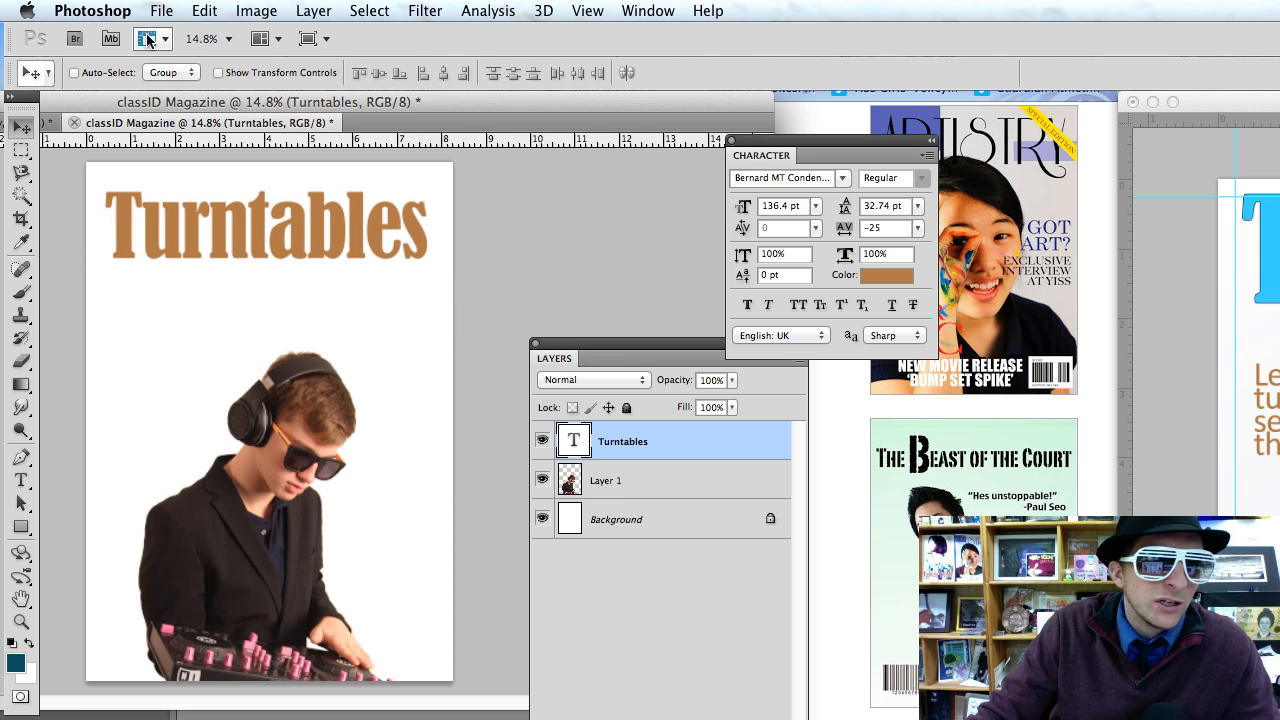
Check the ruler and type units in the Units & Rulers preferences.
{"action": "left_click", "coordinate": [94, 10]}
{"action": "mouse_move", "coordinate": [105, 73]}
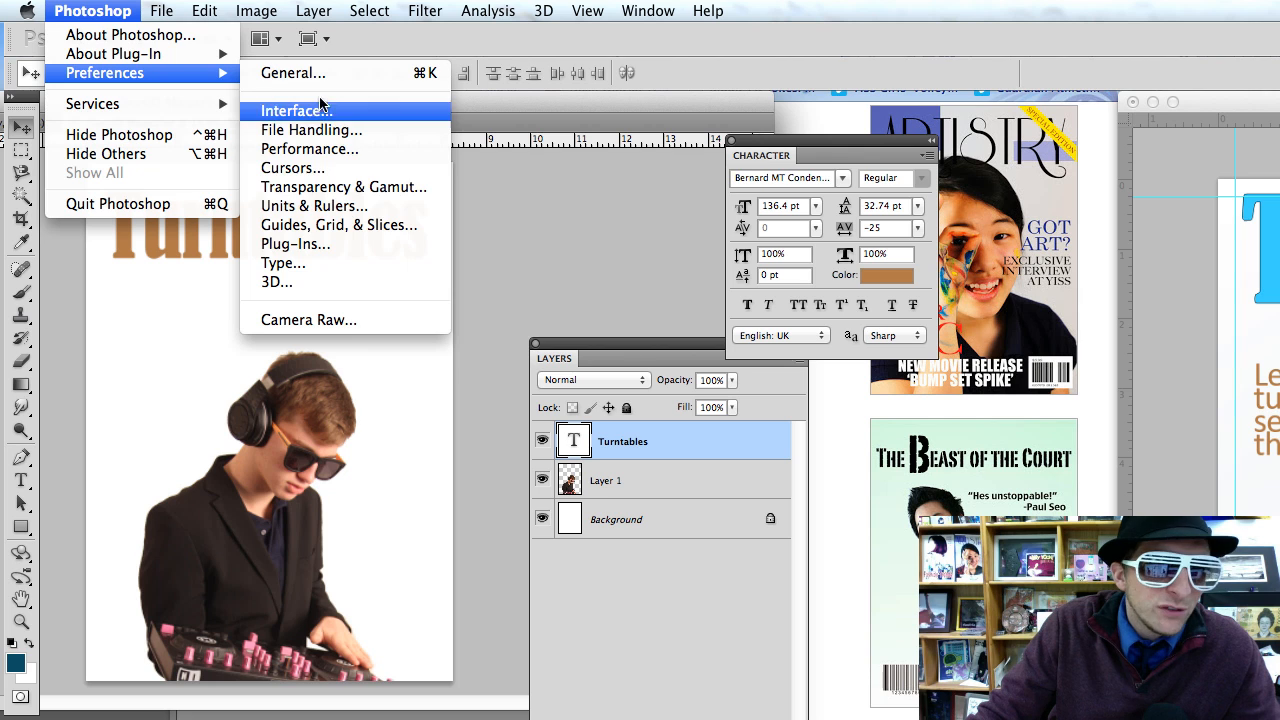
{"action": "left_click", "coordinate": [320, 206]}
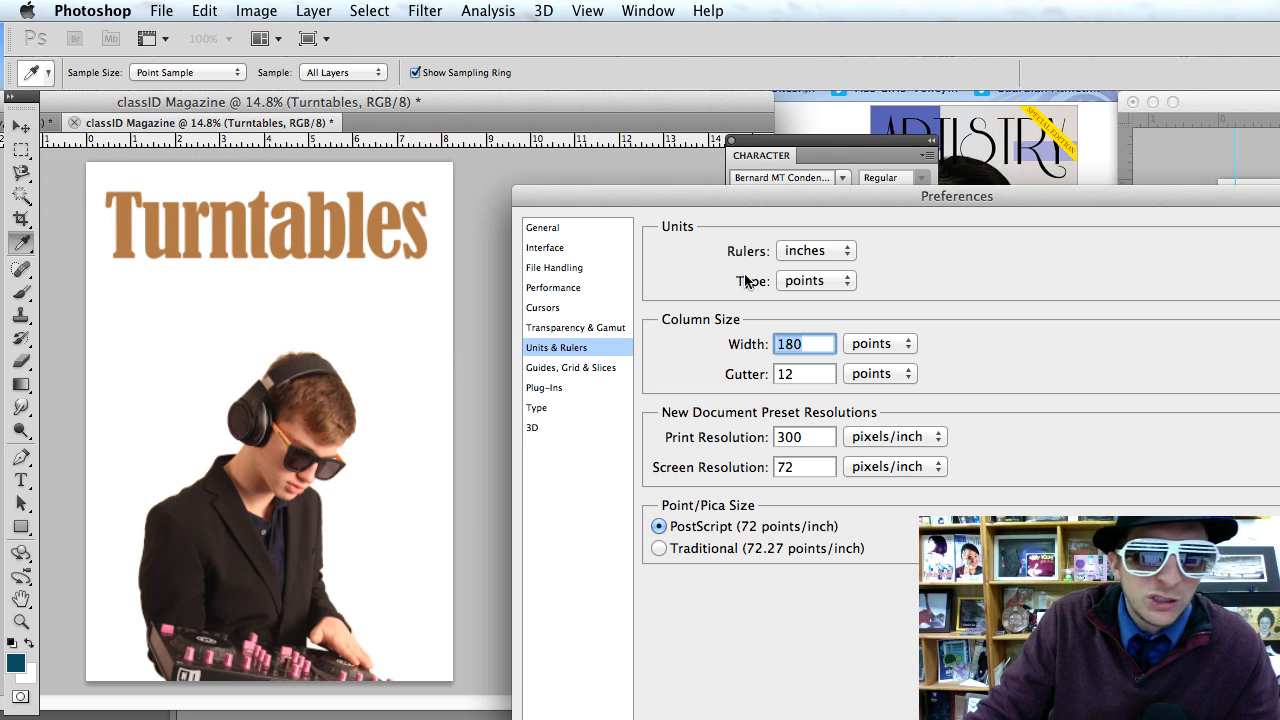
{"action": "left_click", "coordinate": [1278, 238]}
{"action": "key", "text": "v"}
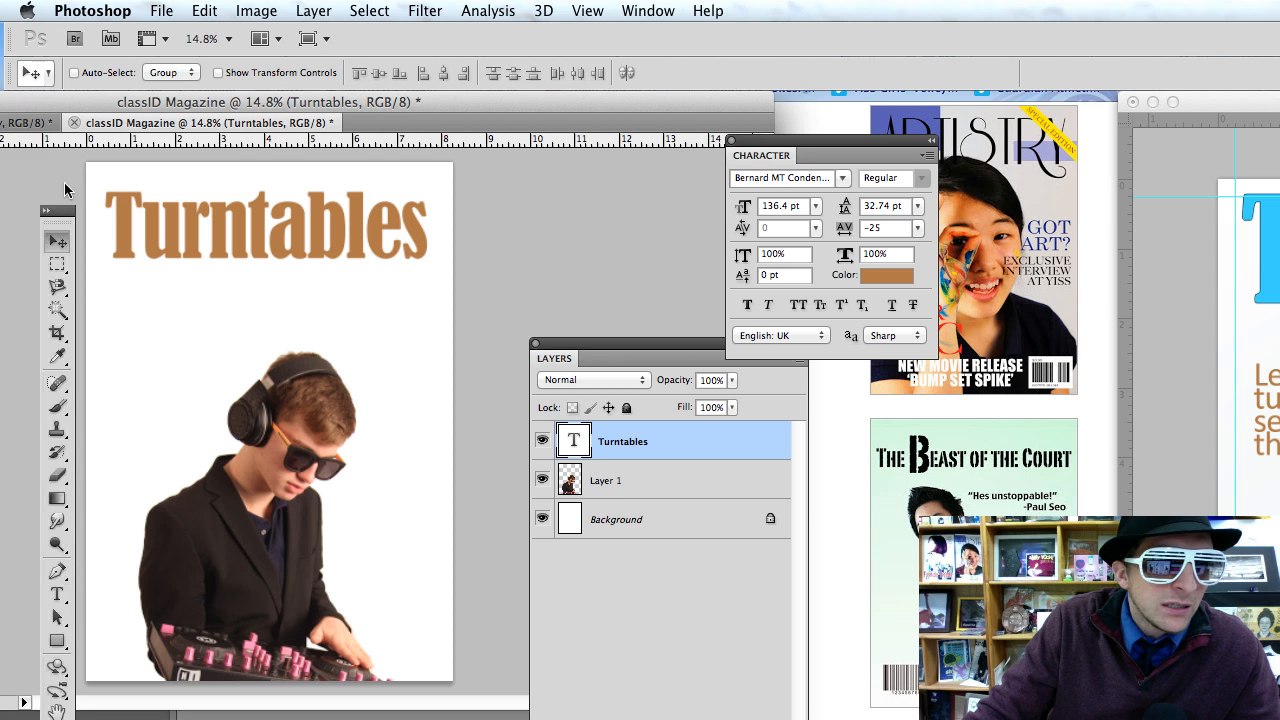
Float the classID Magazine document in its own smaller window and move the tools and layers away from its page and rulers.
{"action": "left_click_drag", "start_coordinate": [20, 96], "coordinate": [40, 194]}
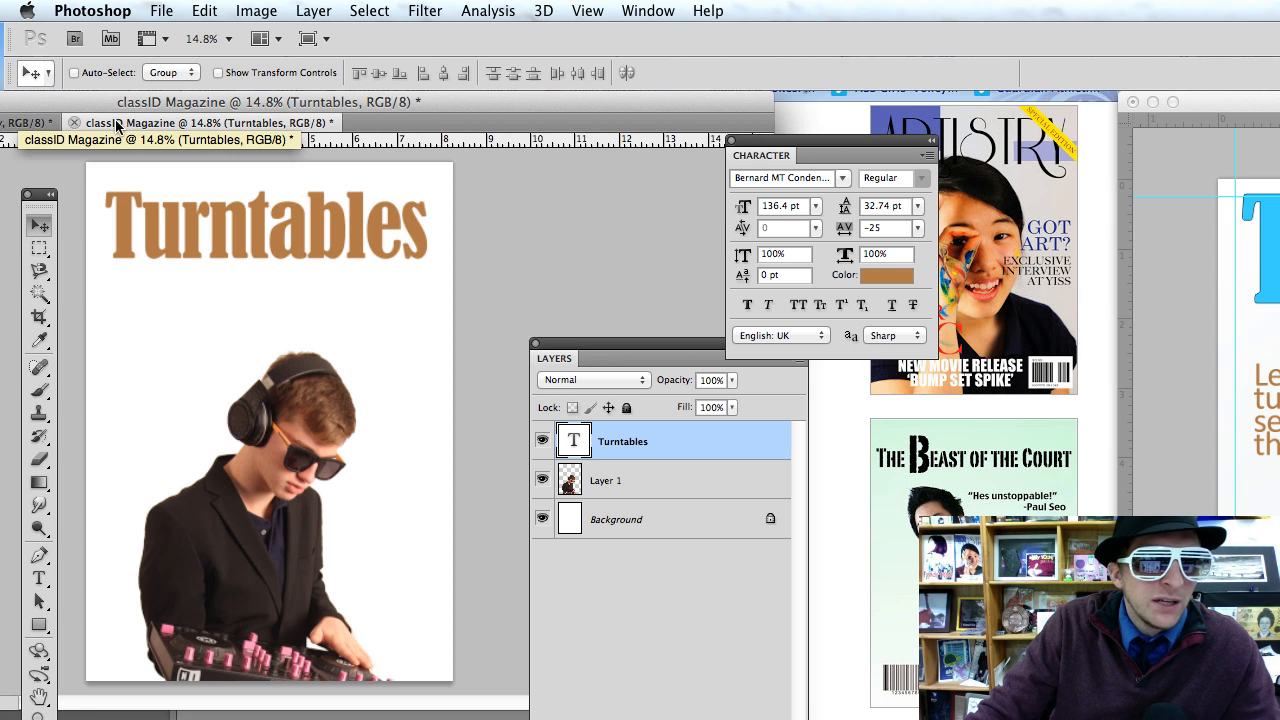
{"action": "left_click_drag", "start_coordinate": [117, 124], "coordinate": [188, 172]}
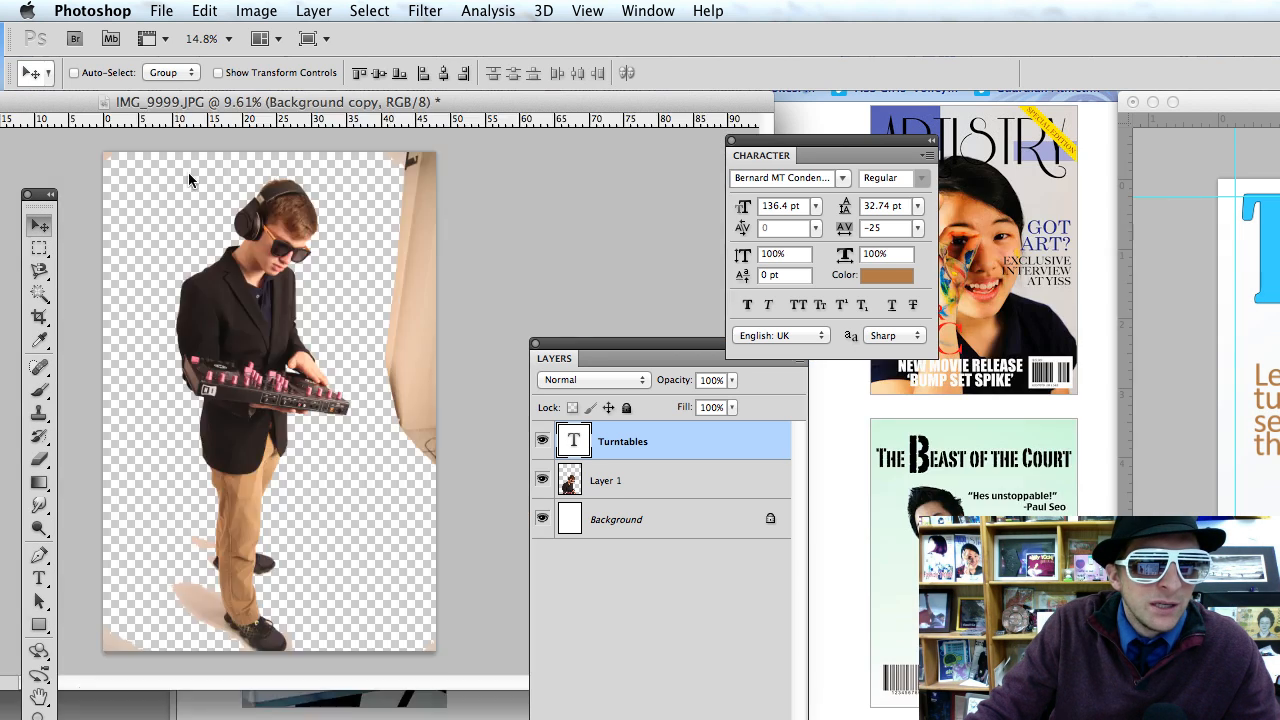
{"action": "left_click_drag", "start_coordinate": [289, 161], "coordinate": [254, 129]}
{"action": "left_click_drag", "start_coordinate": [621, 341], "coordinate": [1040, 580]}
{"action": "left_click_drag", "start_coordinate": [1008, 714], "coordinate": [590, 700]}
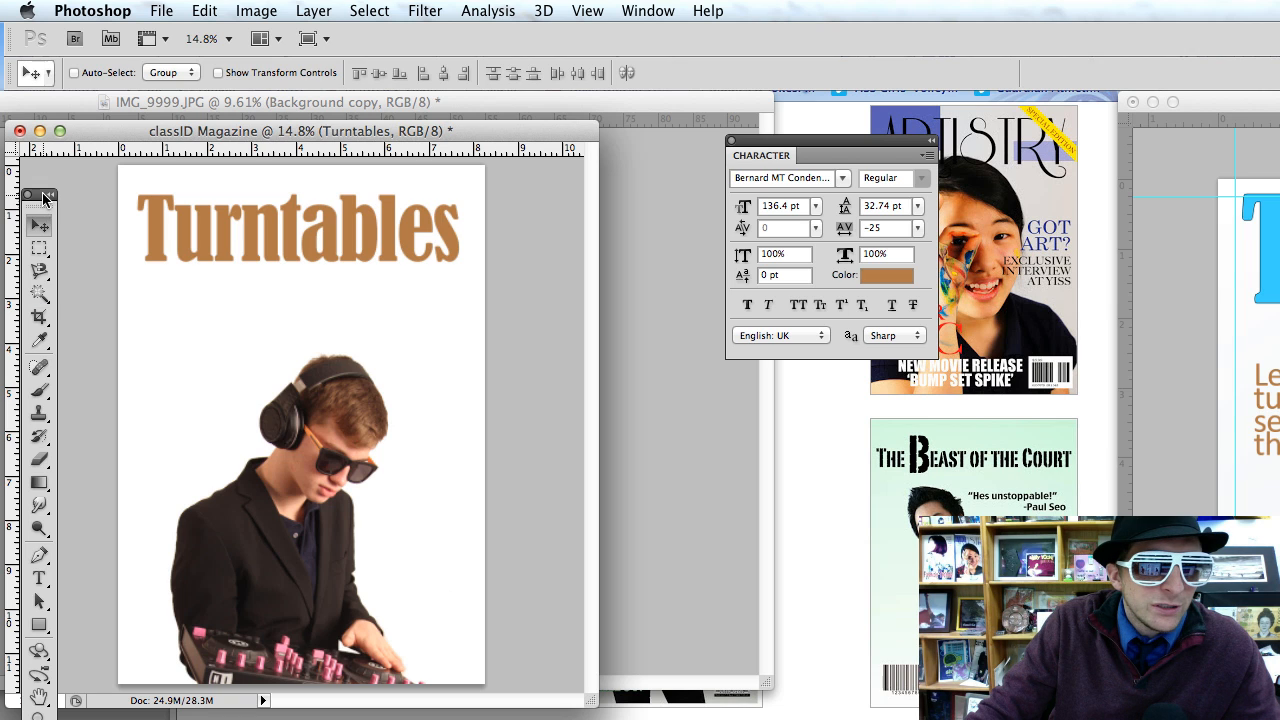
{"action": "left_click_drag", "start_coordinate": [40, 194], "coordinate": [660, 144]}
Place ruler guides as margins just inside the left, right, top and bottom edges of the magazine page.
{"action": "left_click_drag", "start_coordinate": [14, 297], "coordinate": [139, 289]}
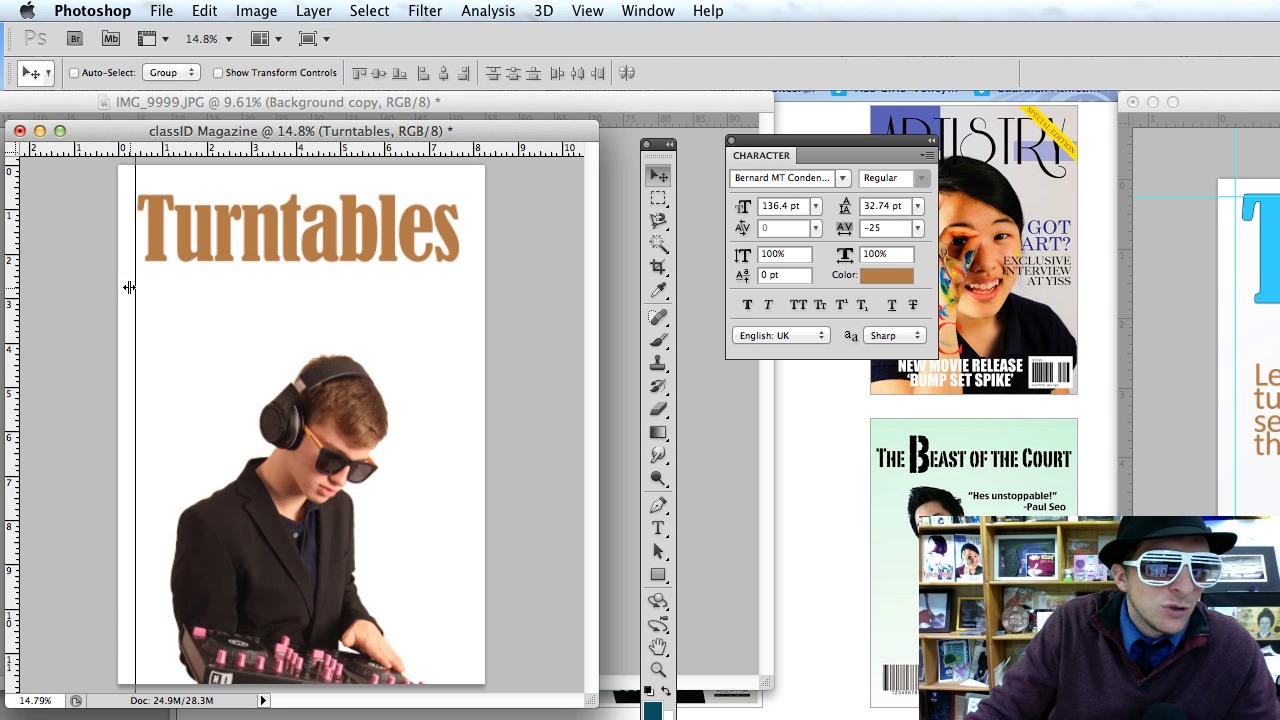
{"action": "left_click_drag", "start_coordinate": [129, 287], "coordinate": [474, 295]}
{"action": "left_click_drag", "start_coordinate": [302, 155], "coordinate": [300, 177]}
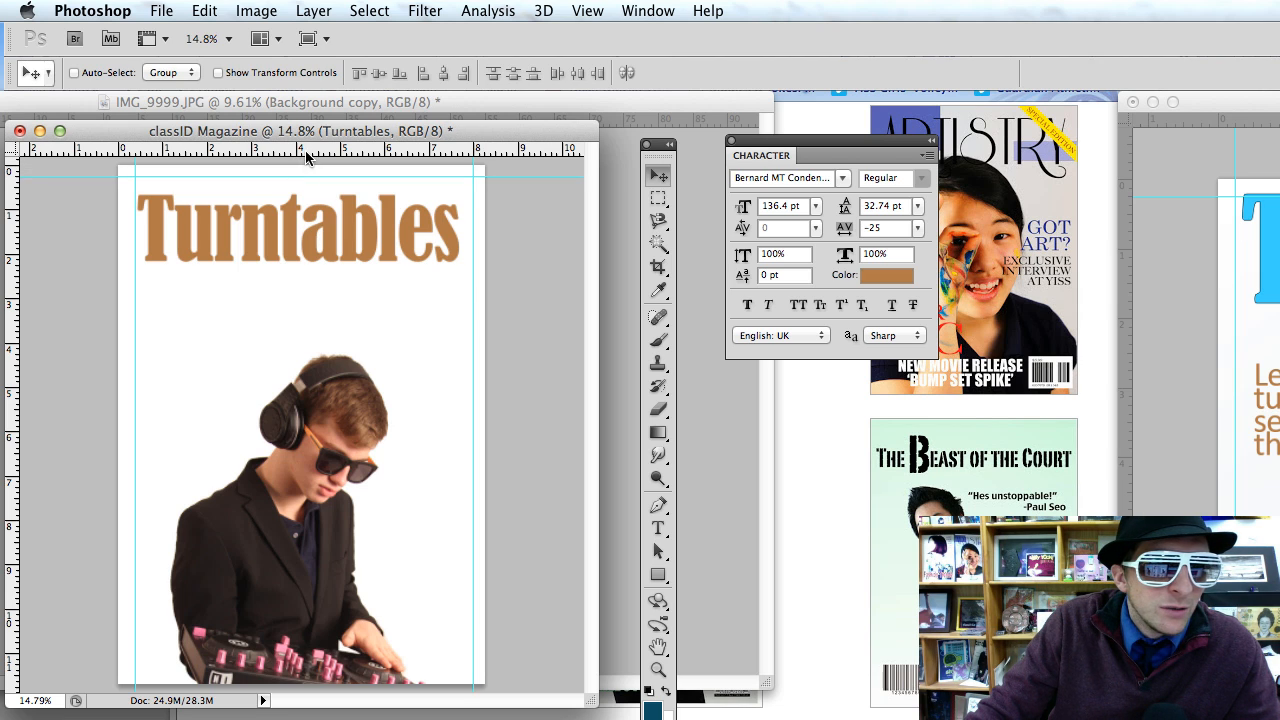
{"action": "left_click_drag", "start_coordinate": [313, 274], "coordinate": [326, 671]}
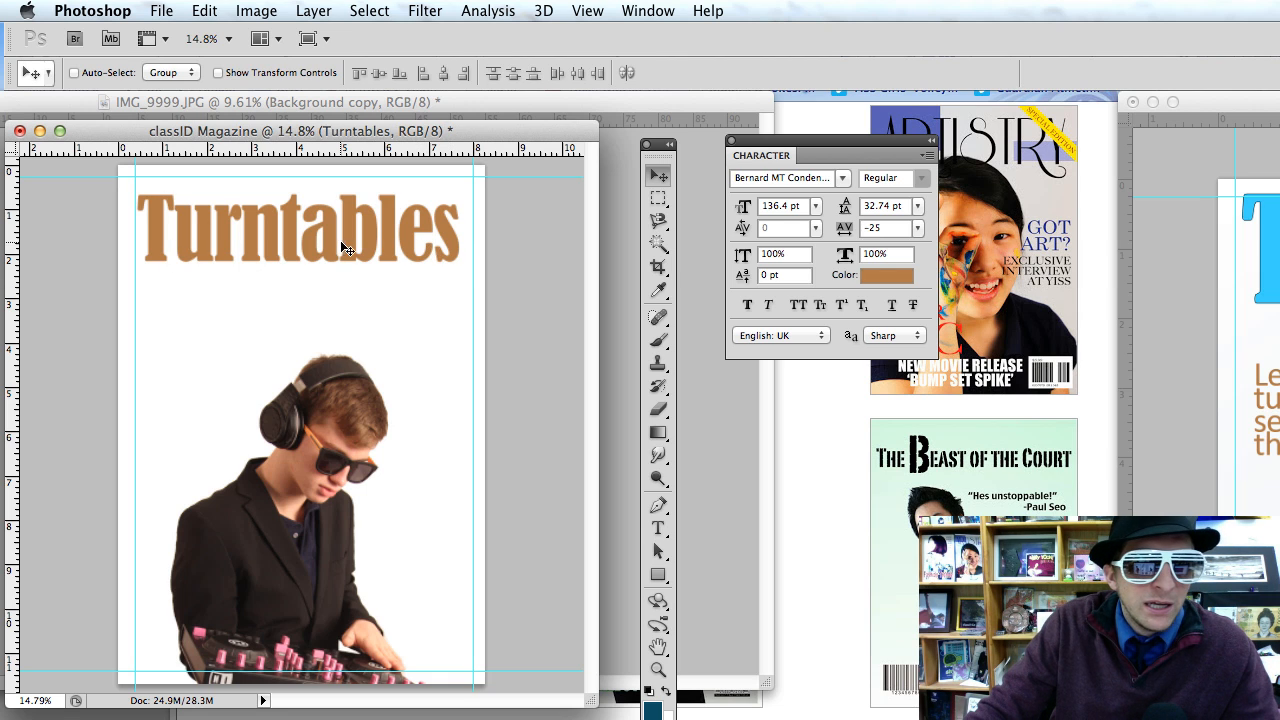
Move the Turntables title up to the top guide and scale it to 141.63 pt to span between the side guides.
{"action": "left_click_drag", "start_coordinate": [657, 146], "coordinate": [44, 175]}
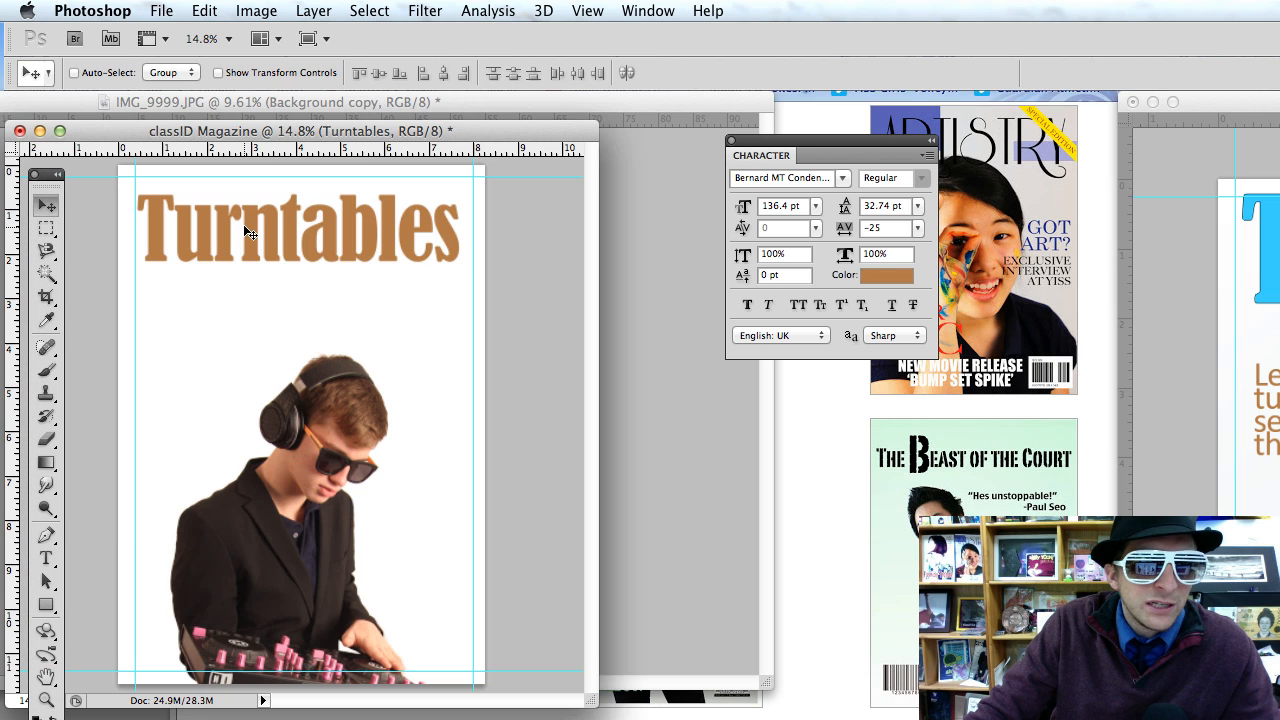
{"action": "left_click_drag", "start_coordinate": [258, 248], "coordinate": [263, 230]}
{"action": "key", "text": "super+t"}
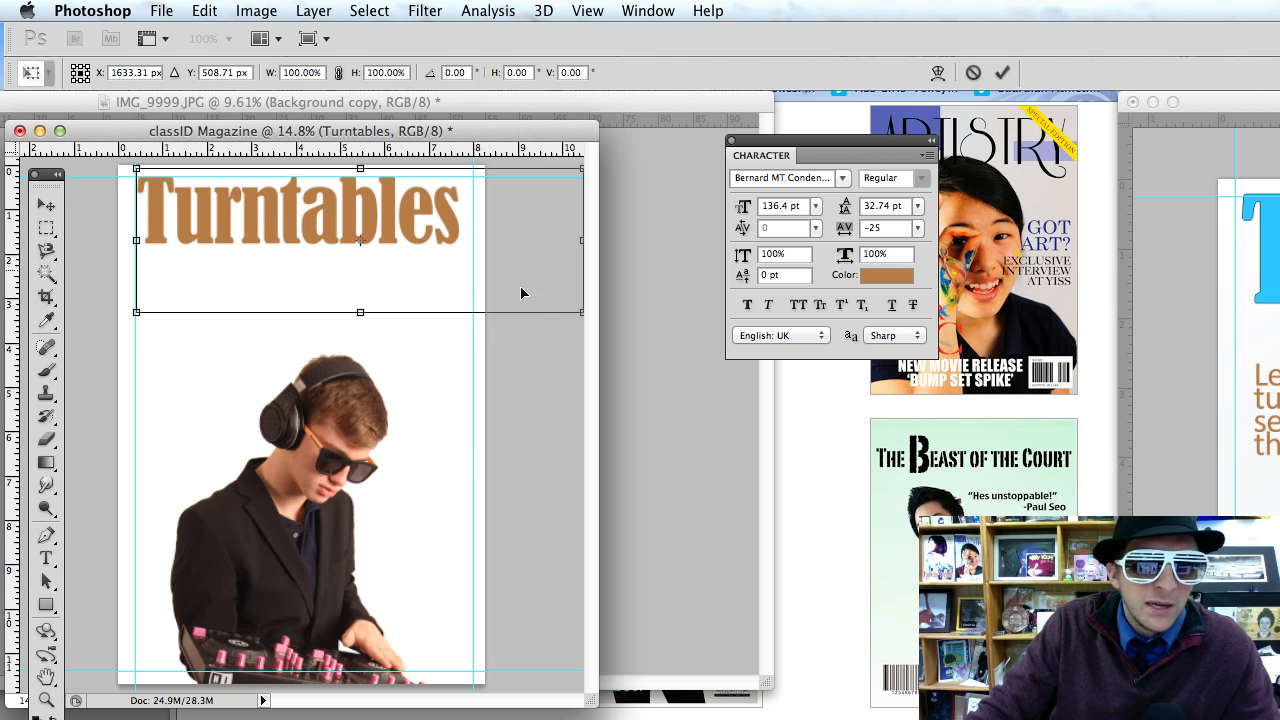
{"action": "left_click_drag", "start_coordinate": [581, 316], "coordinate": [592, 321]}
{"action": "key", "text": "Return"}
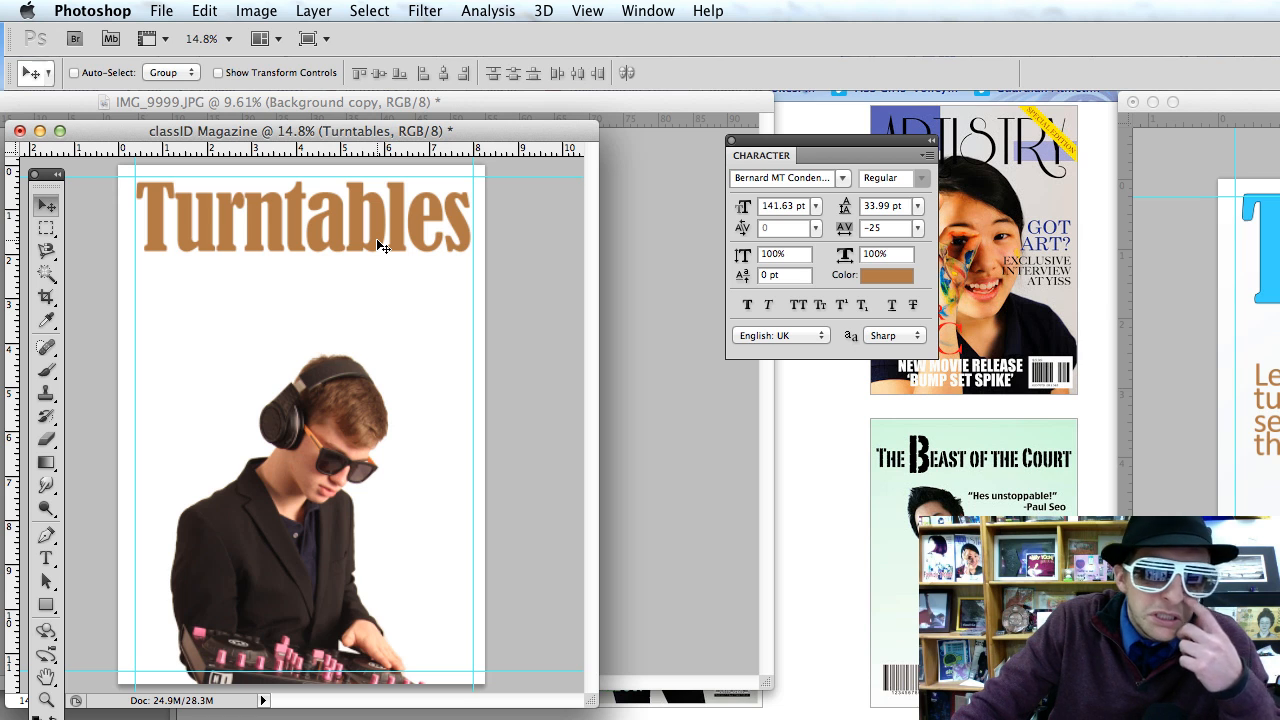
Switch to the mag exam folder in Finder and preview ti-vibe-front-cover.png to examine its text layout.
{"action": "key", "text": "super+Tab"}
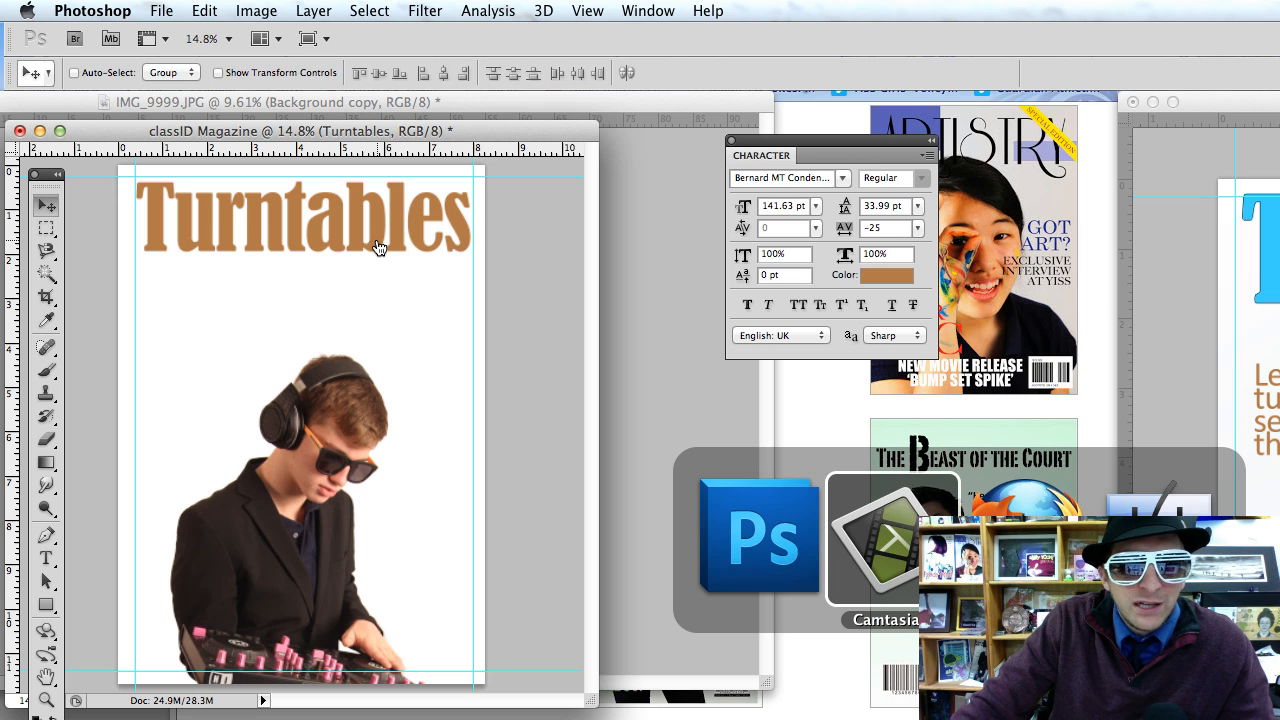
{"action": "key", "text": "super+Tab"}
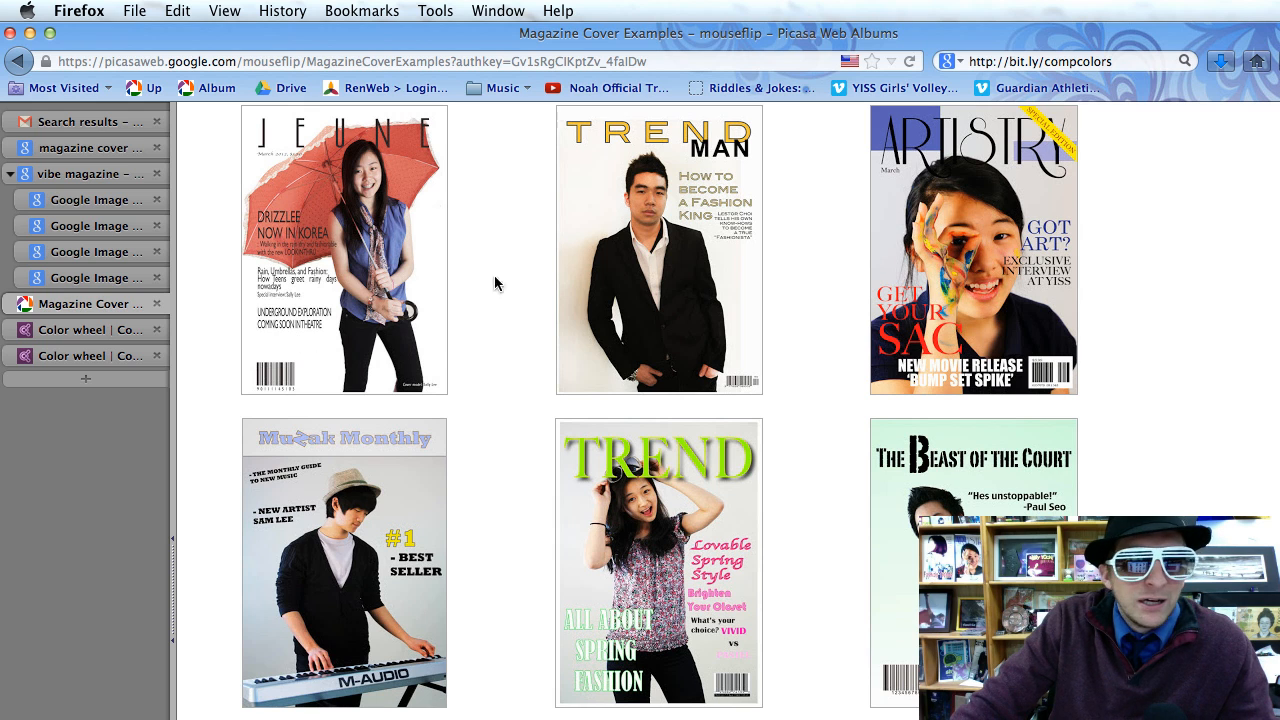
{"action": "key", "text": "super+Tab"}
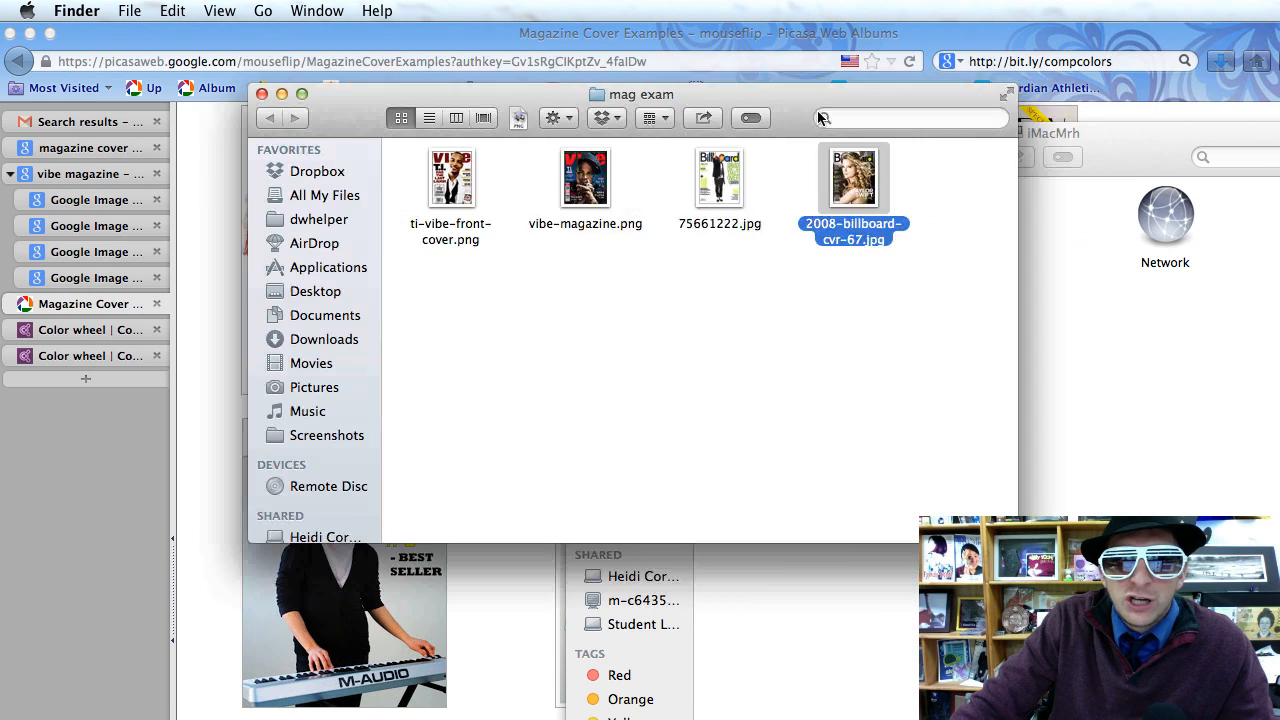
{"action": "left_click_drag", "start_coordinate": [500, 95], "coordinate": [291, 70]}
{"action": "left_click", "coordinate": [220, 160]}
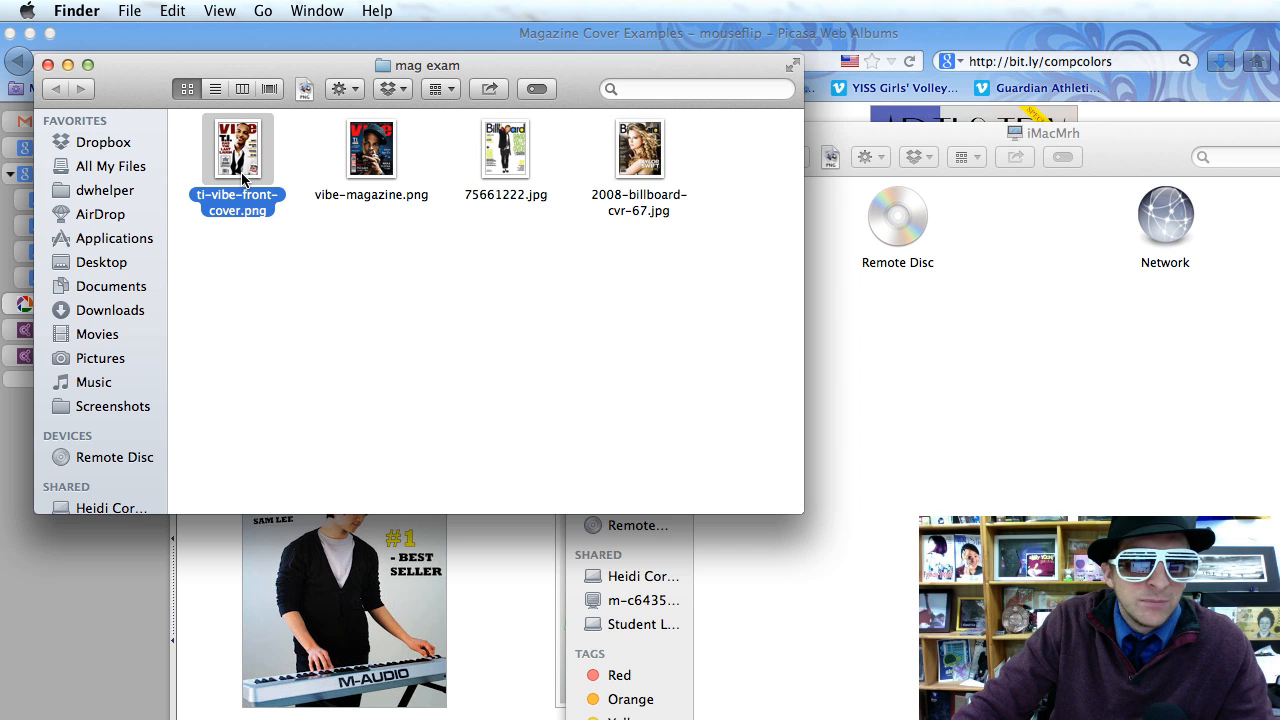
{"action": "key", "text": "space"}
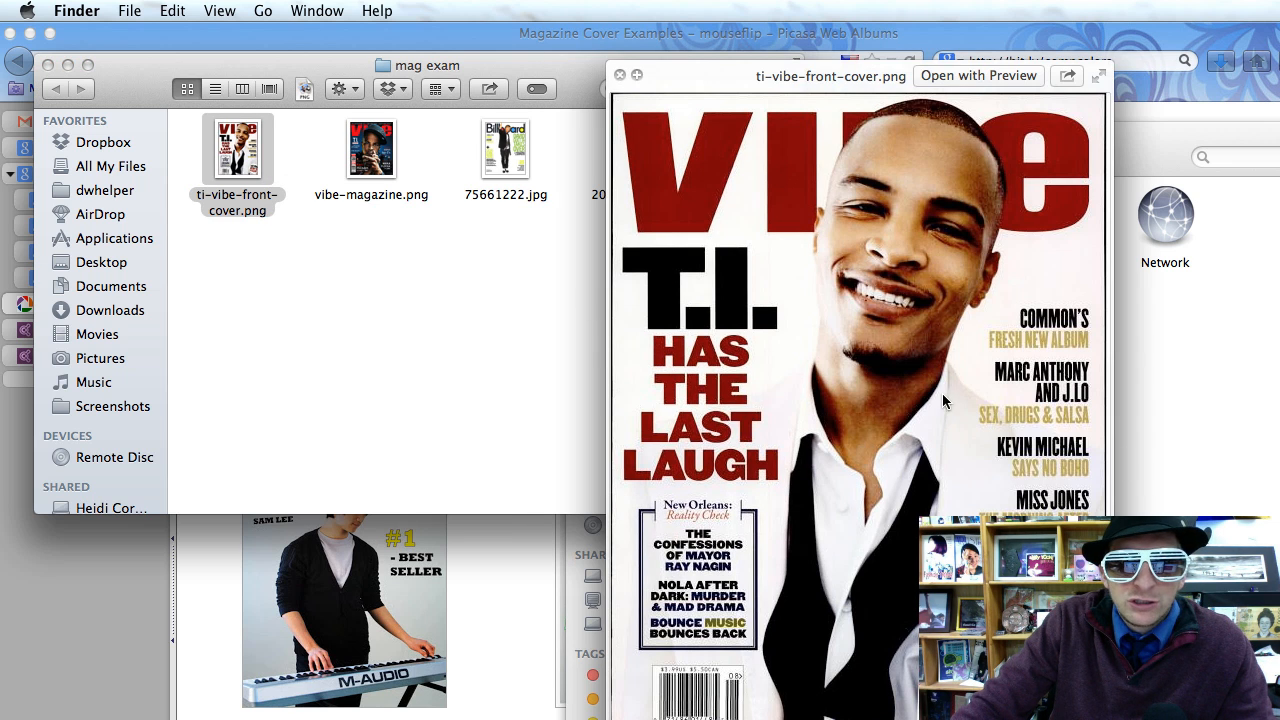
{"action": "left_click_drag", "start_coordinate": [815, 90], "coordinate": [359, 92]}
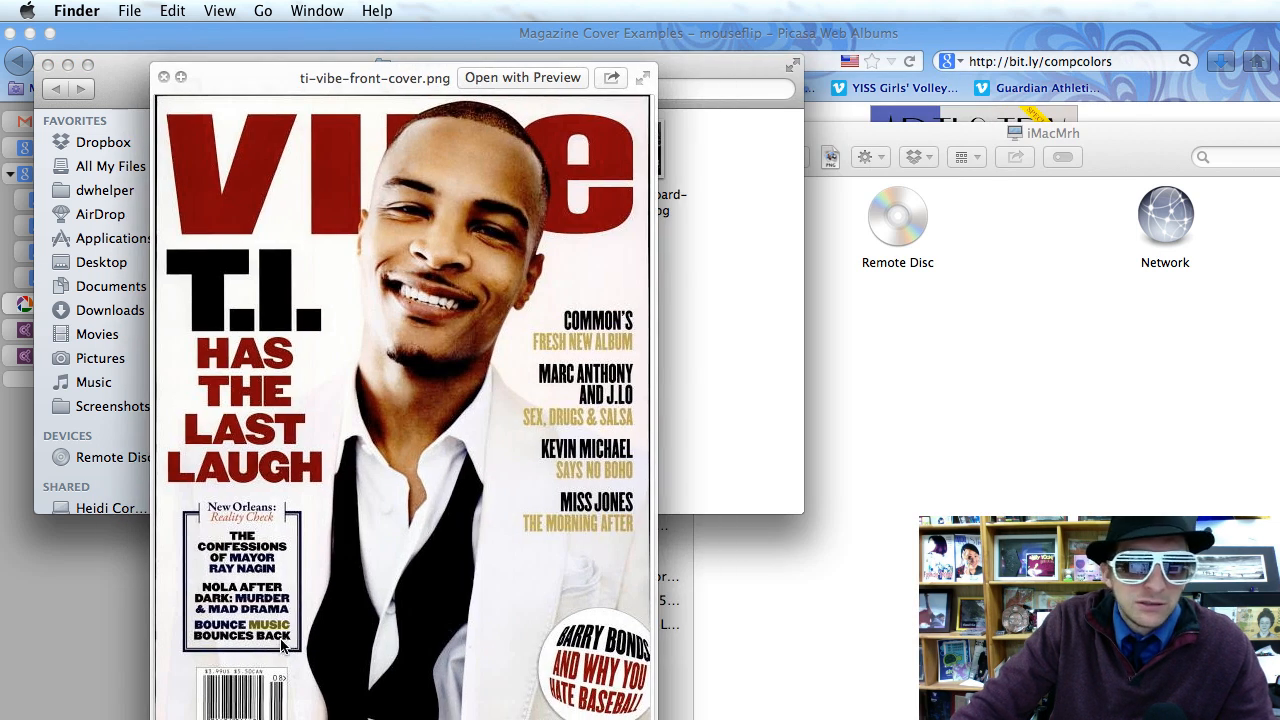
{"action": "left_click", "coordinate": [82, 577]}
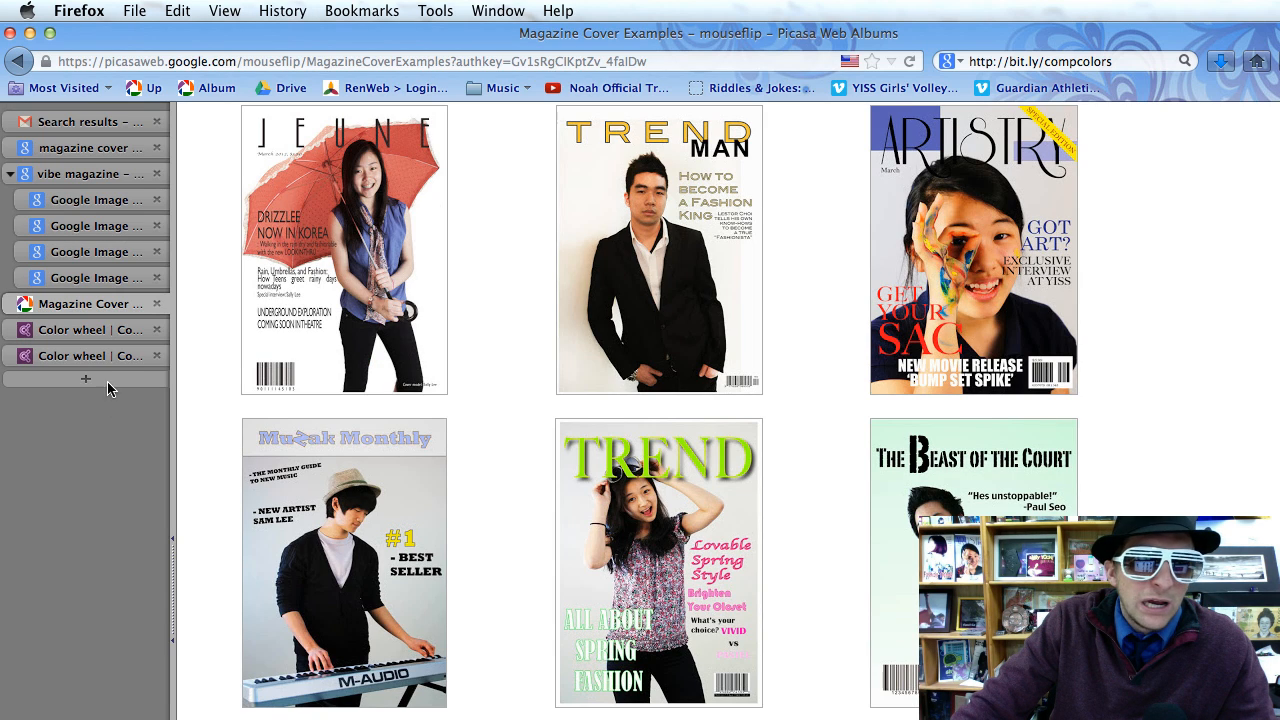
{"action": "left_click", "coordinate": [107, 358]}
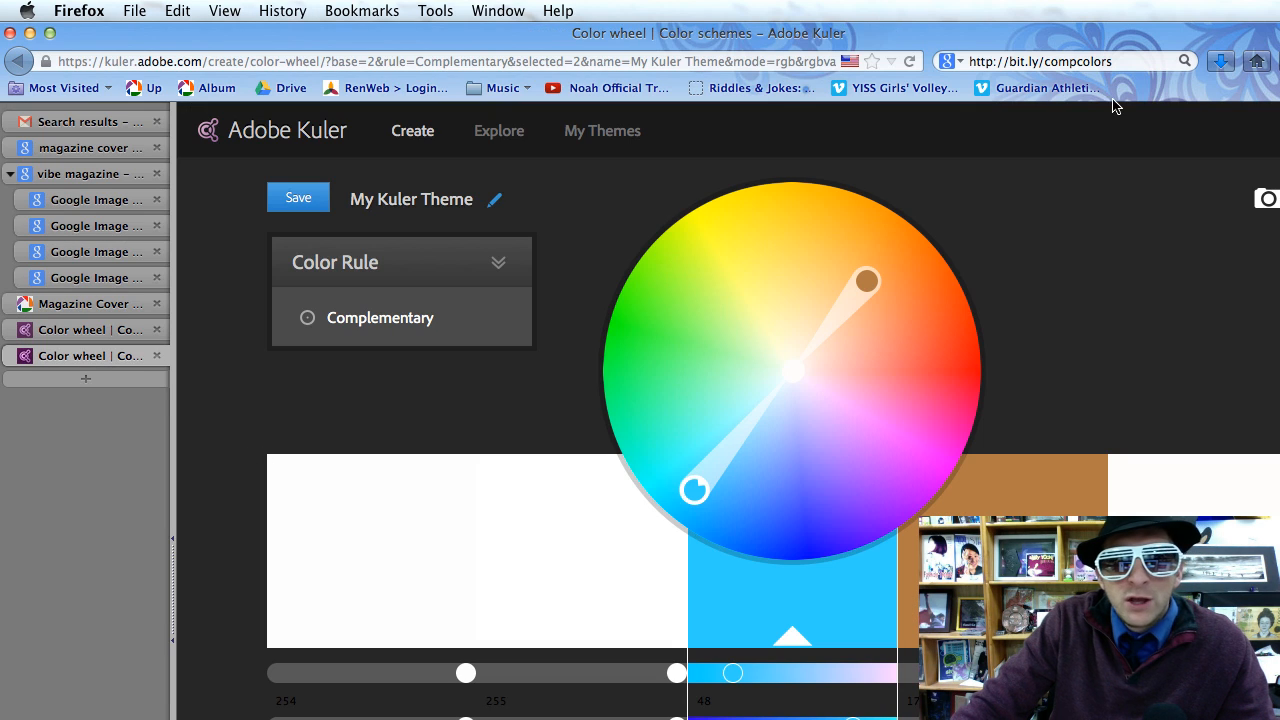
{"action": "left_click_drag", "start_coordinate": [1120, 61], "coordinate": [907, 75]}
{"action": "key", "text": "super+c"}
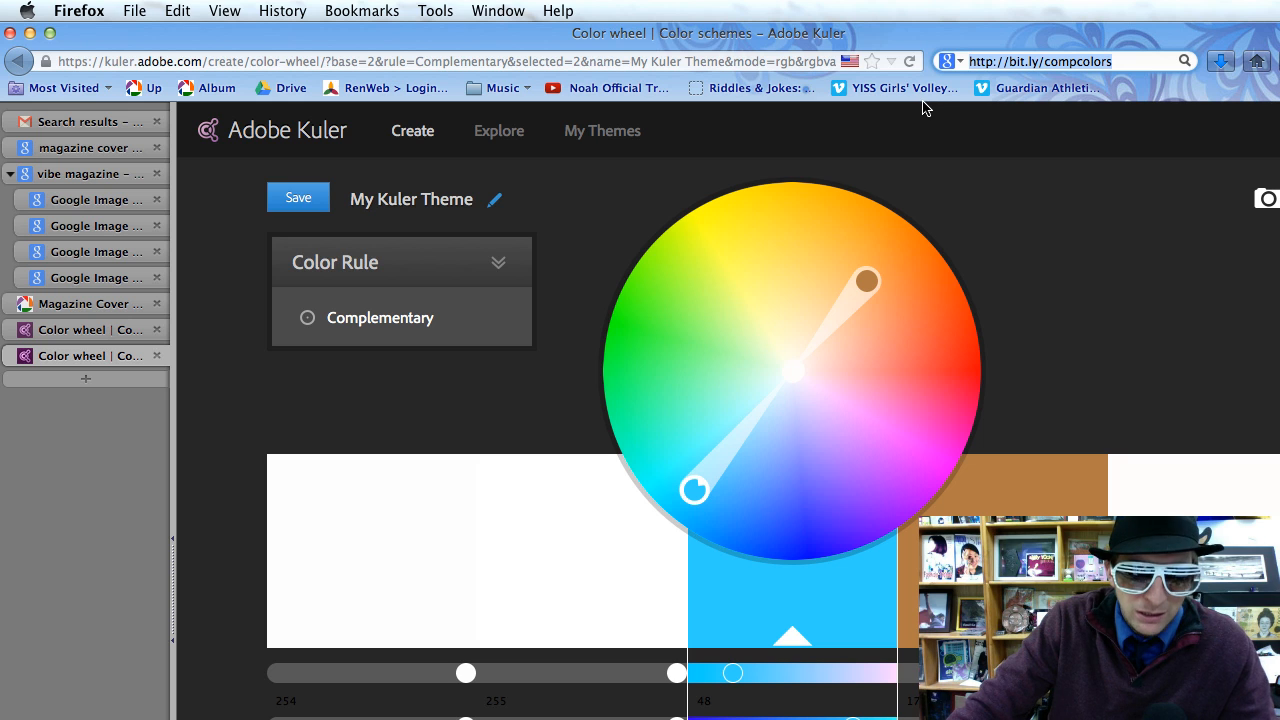
{"action": "key", "text": "super+t"}
{"action": "key", "text": "super+b"}
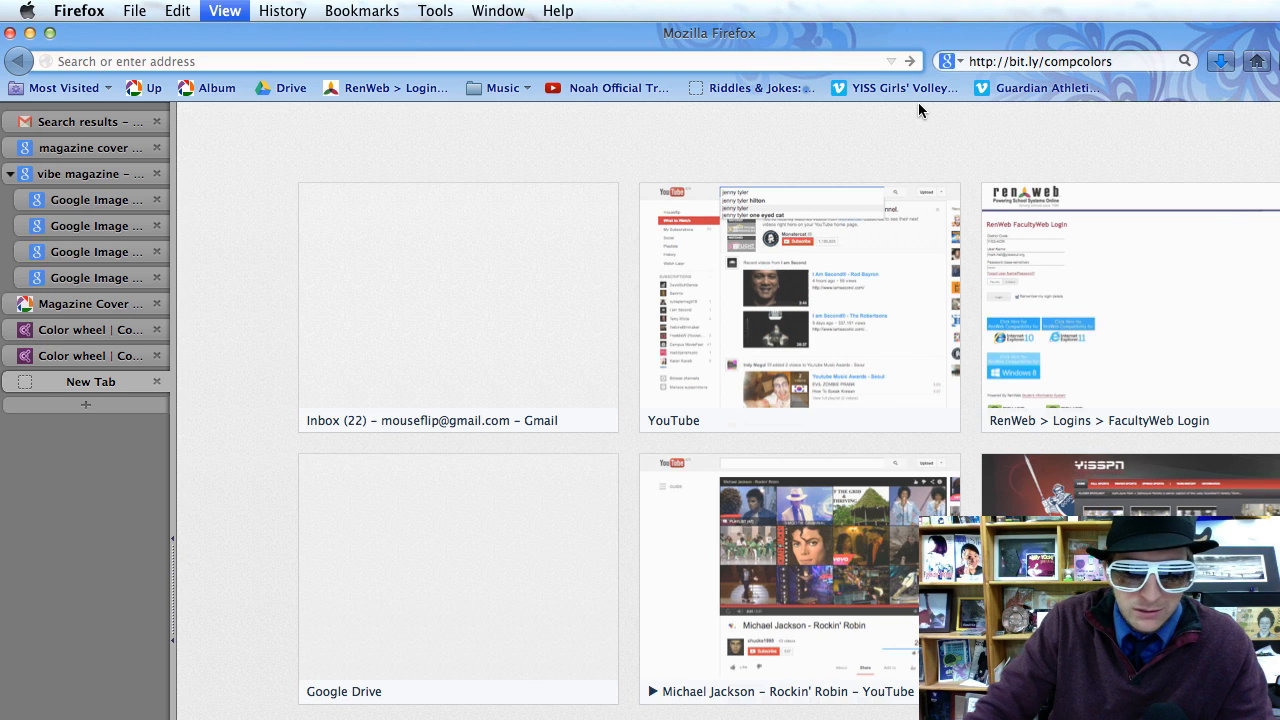
{"action": "key", "text": "super+b"}
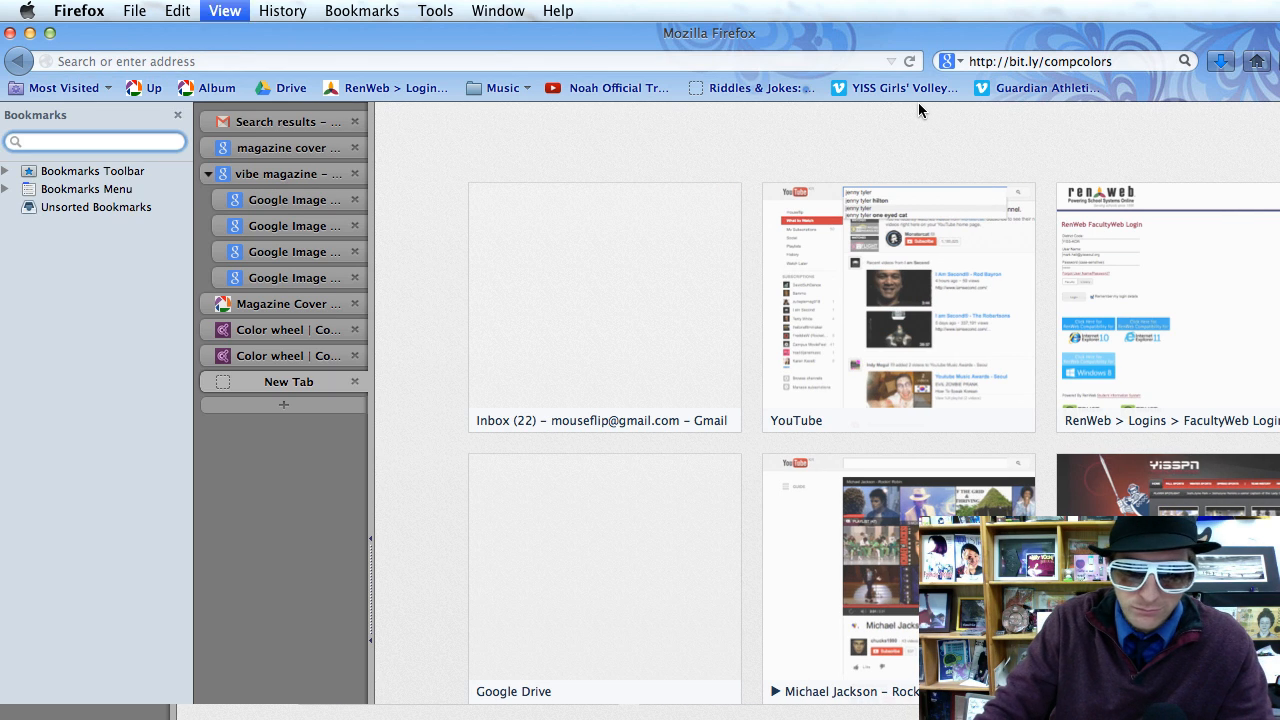
{"action": "left_click", "coordinate": [257, 61]}
{"action": "key", "text": "super+v"}
{"action": "key", "text": "Return"}
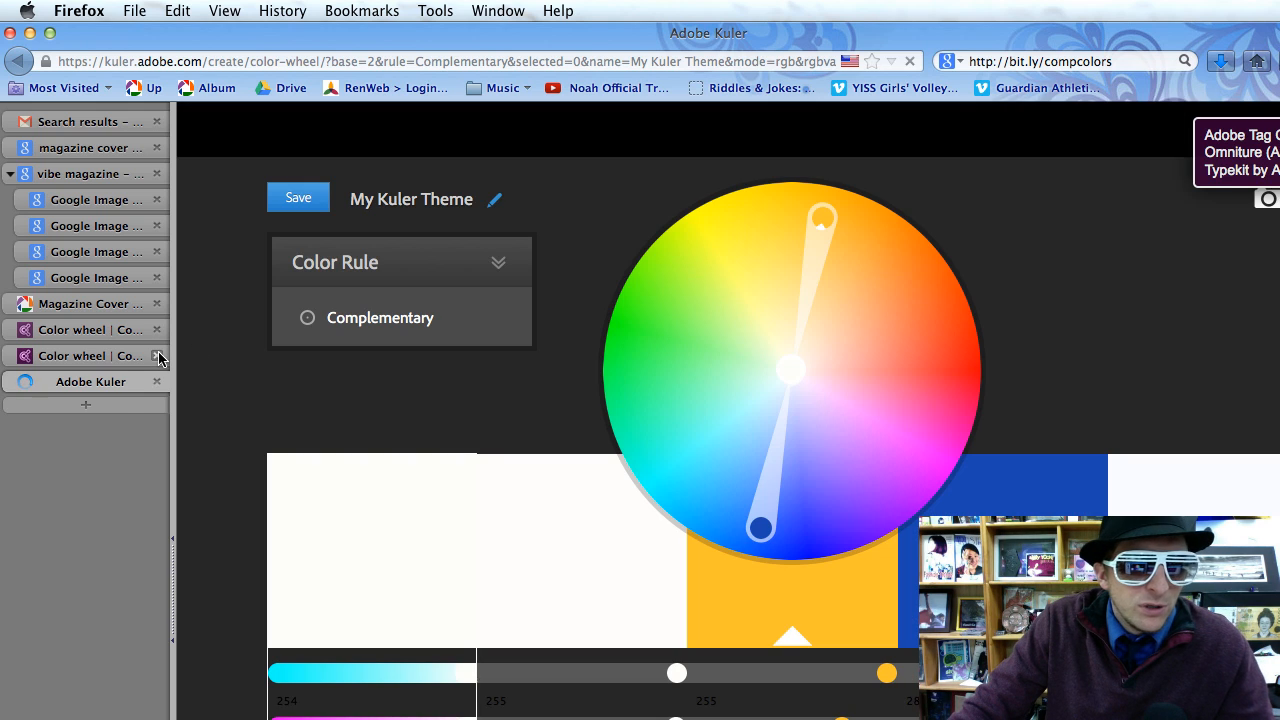
Close the two older color wheel tabs and expand the list of color rules in Adobe Kuler.
{"action": "left_click", "coordinate": [157, 356]}
{"action": "left_click", "coordinate": [157, 330]}
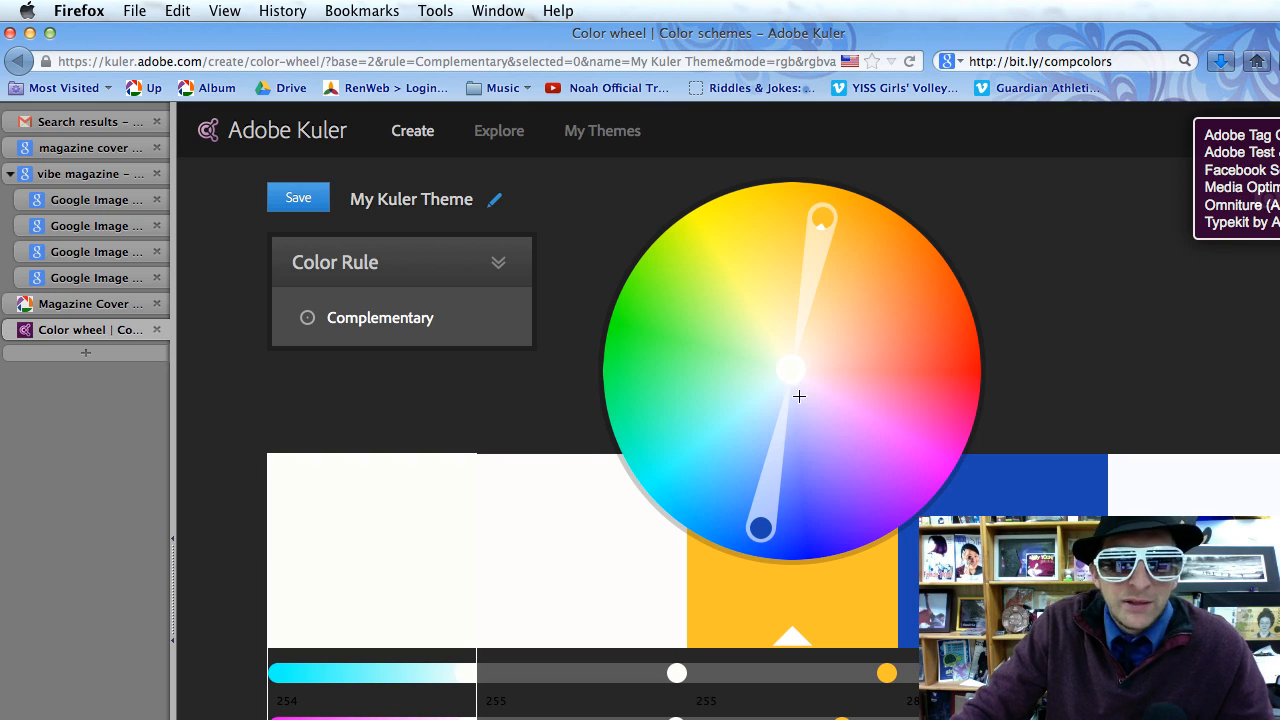
{"action": "left_click", "coordinate": [466, 333]}
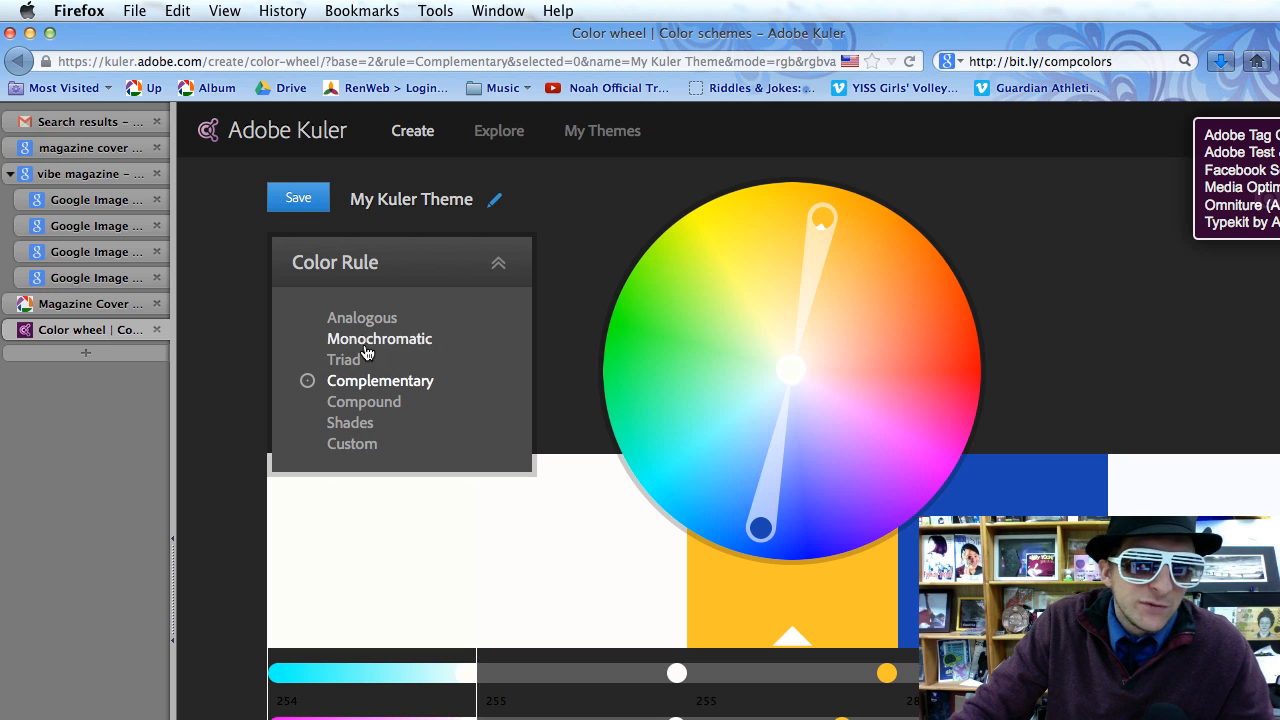
Keep the Complementary rule and rotate the wheel's color pair to purple and olive green RGB 138, 178, 21.
{"action": "left_click", "coordinate": [581, 360]}
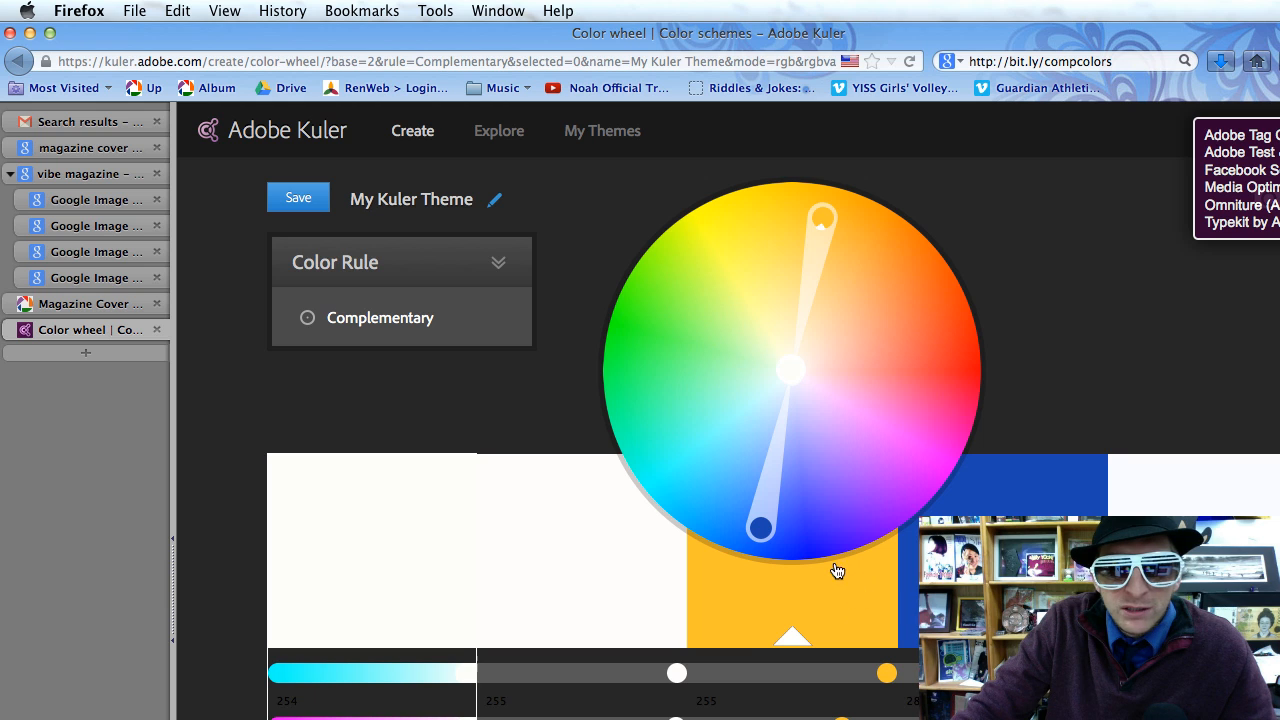
{"action": "left_click_drag", "start_coordinate": [761, 530], "coordinate": [680, 251]}
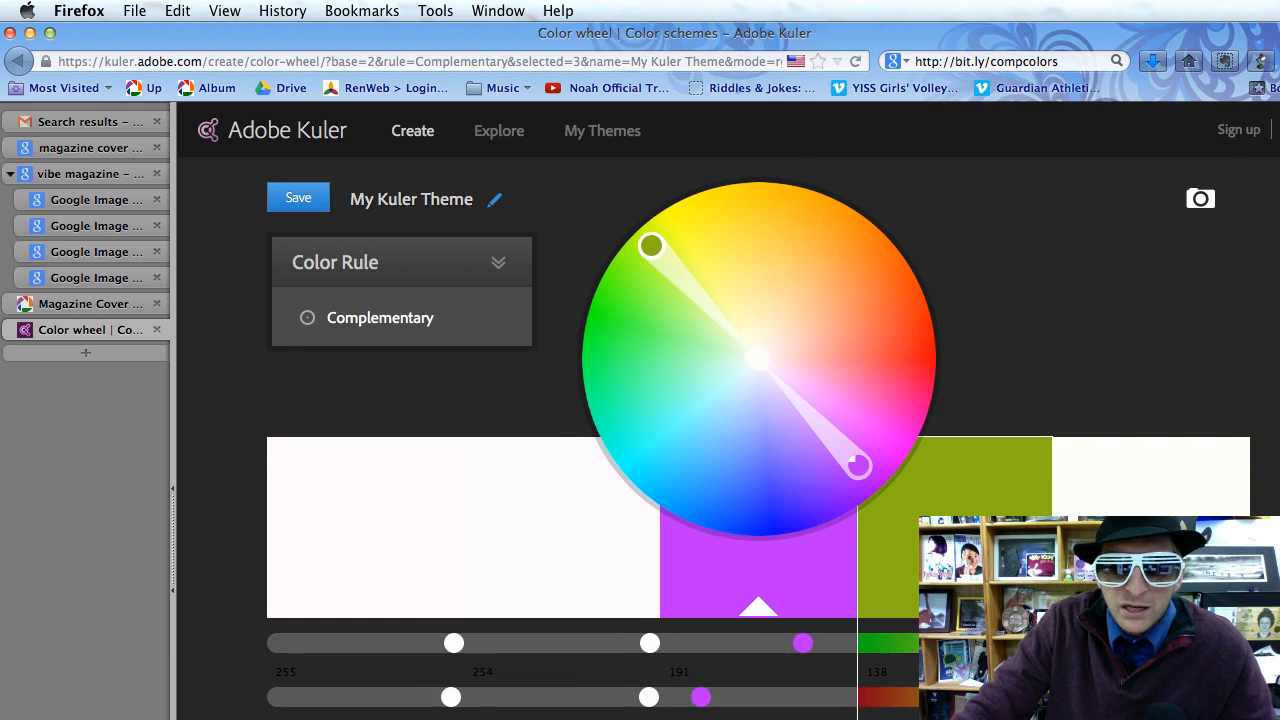
{"action": "scroll", "coordinate": [818, 532], "scroll_direction": "down", "scroll_amount": 10}
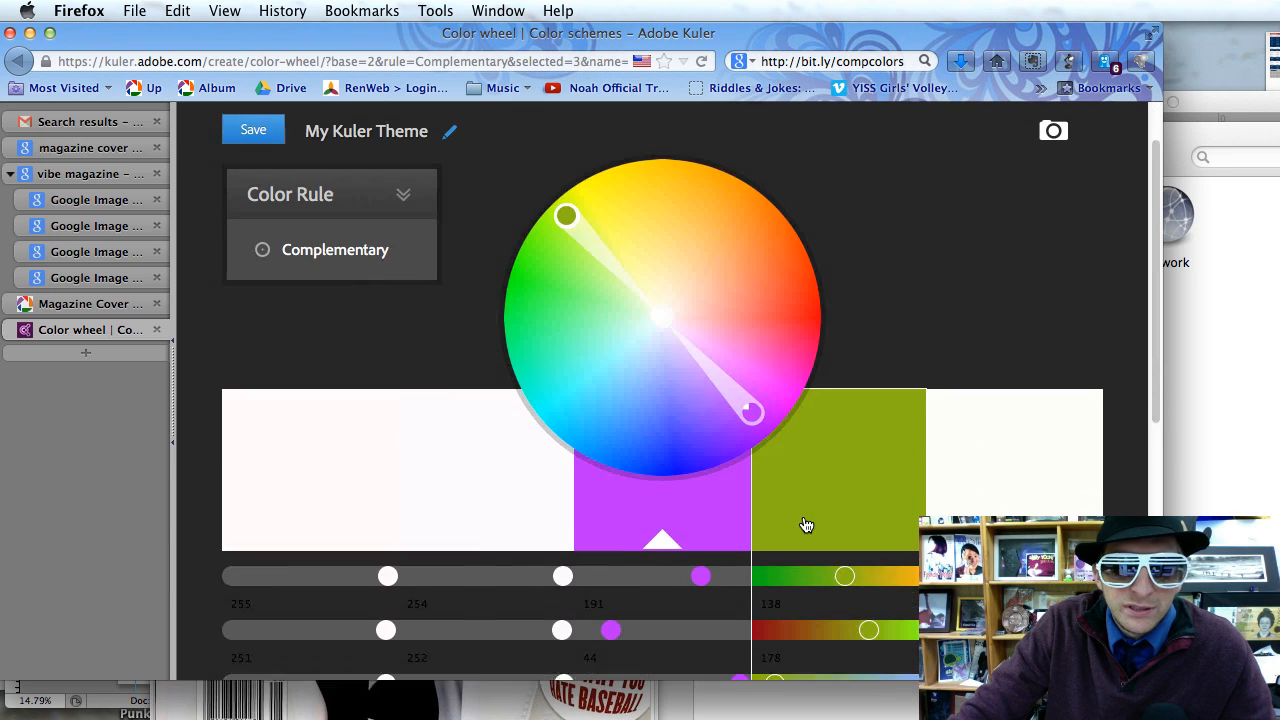
{"action": "scroll", "coordinate": [809, 385], "scroll_direction": "up", "scroll_amount": 1}
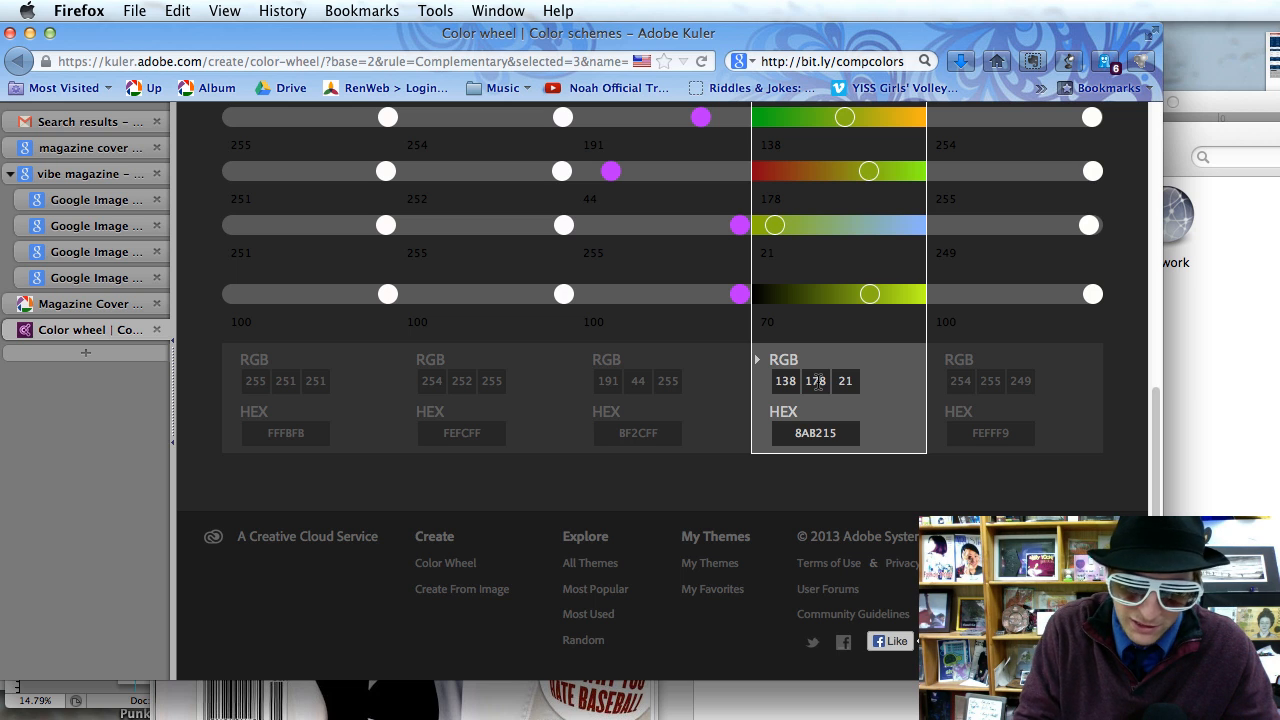
Switch to Photoshop, clear the Character panel and toolbox out of the way, and enter foreground color RGB 138, 178, 21.
{"action": "key", "text": "super+Tab"}
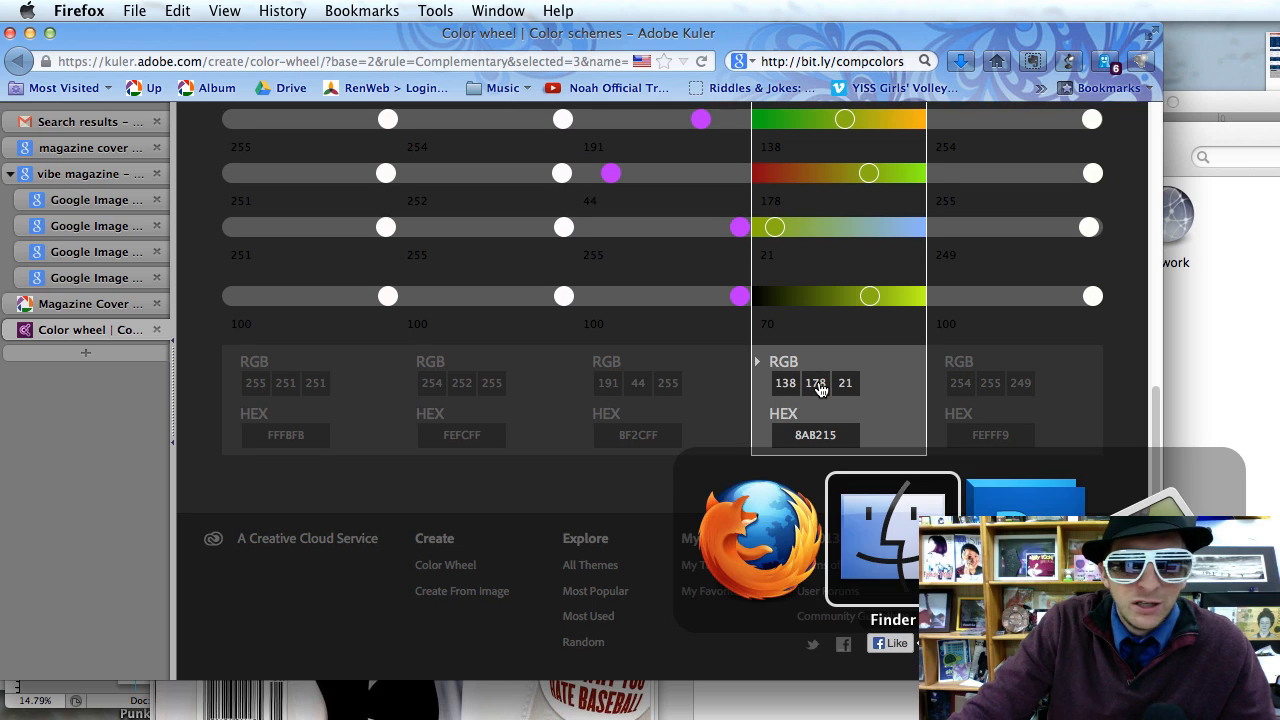
{"action": "key", "text": "super+Tab"}
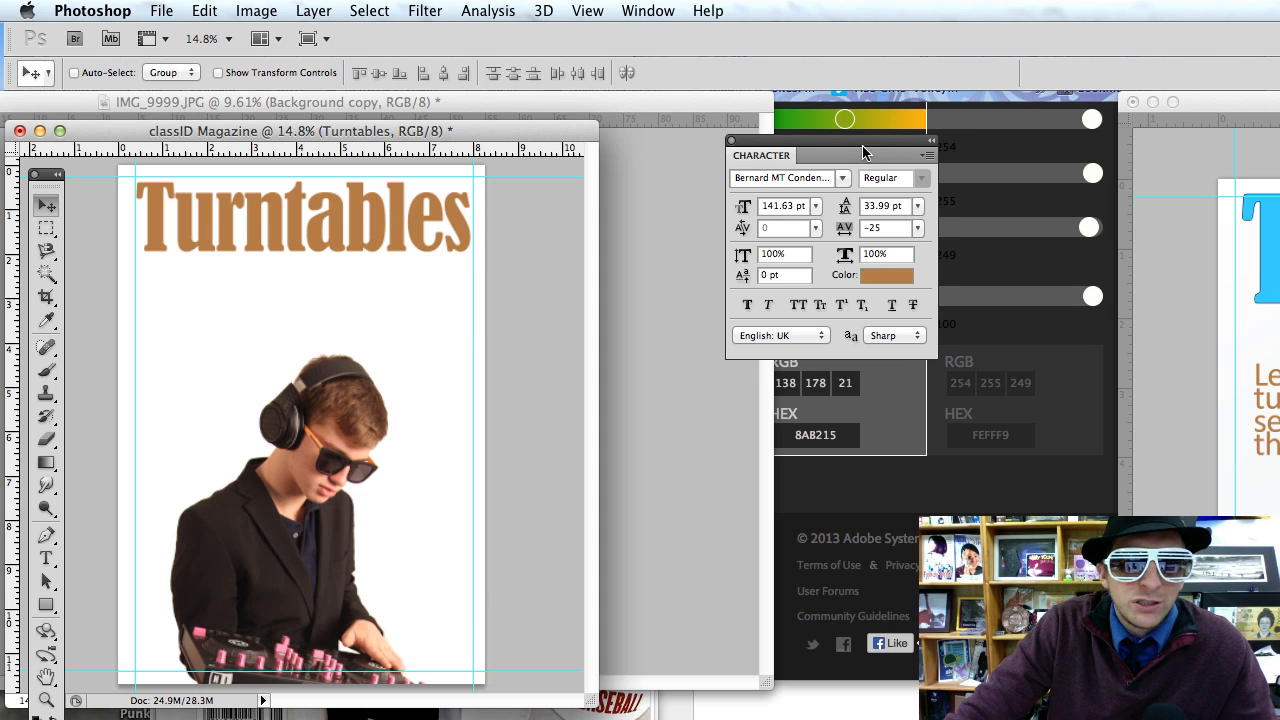
{"action": "left_click_drag", "start_coordinate": [864, 152], "coordinate": [826, 144]}
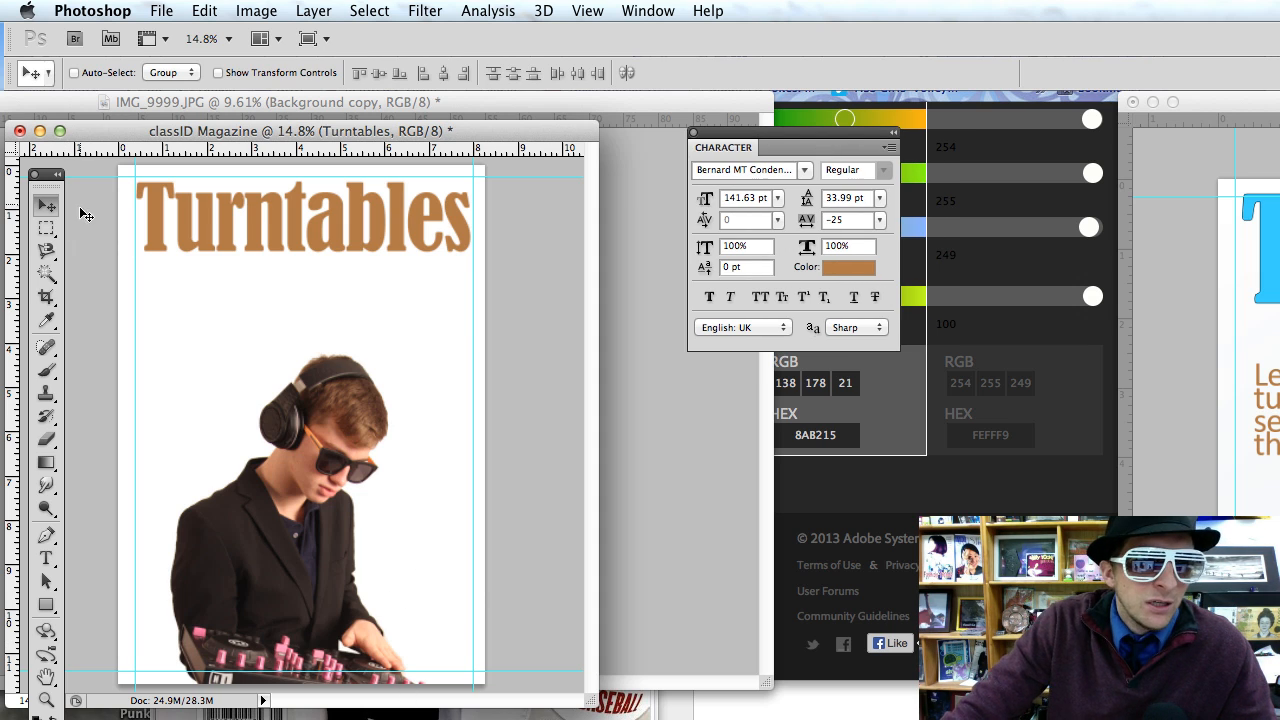
{"action": "left_click_drag", "start_coordinate": [48, 177], "coordinate": [54, 123]}
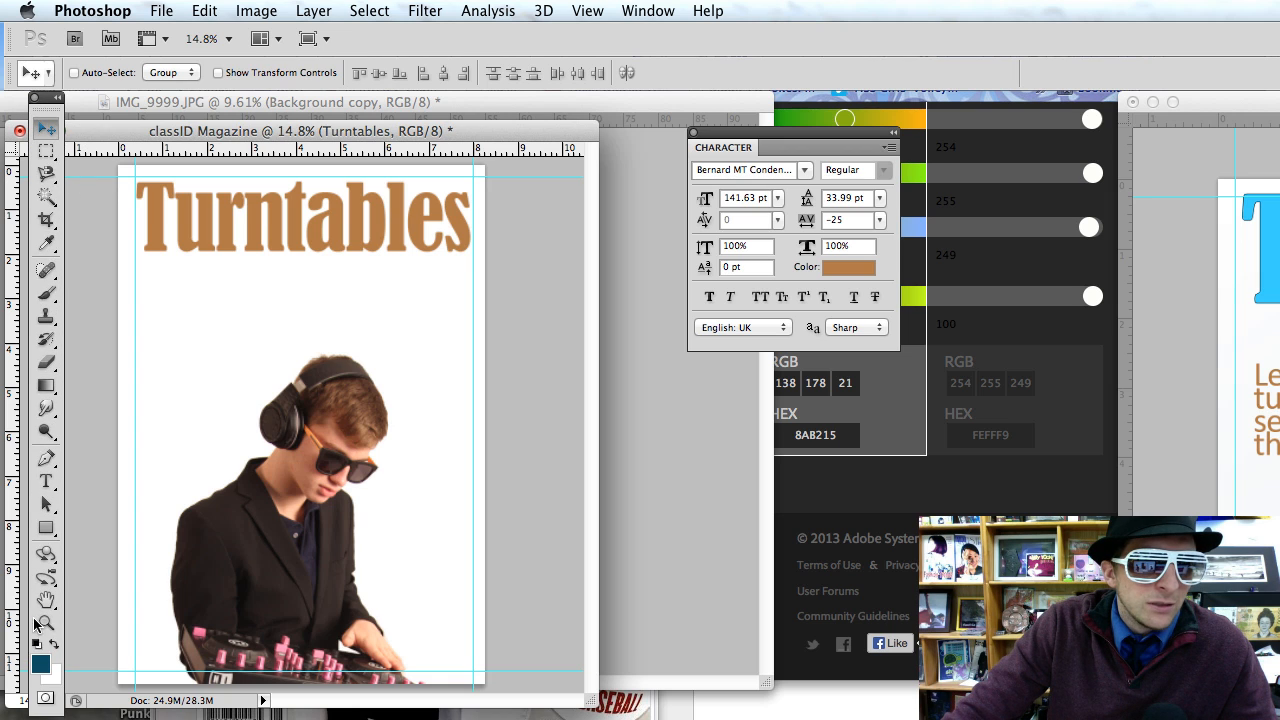
{"action": "left_click", "coordinate": [39, 665]}
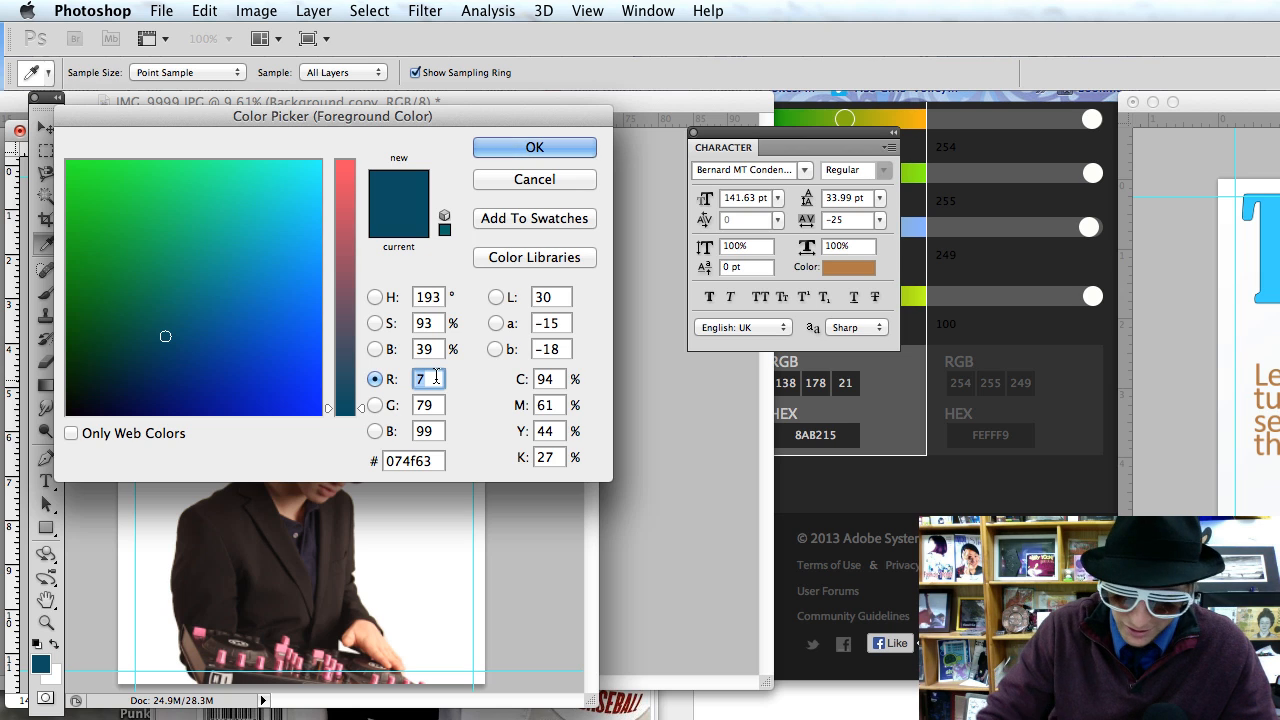
{"action": "type", "text": "138"}
{"action": "key", "text": "Tab"}
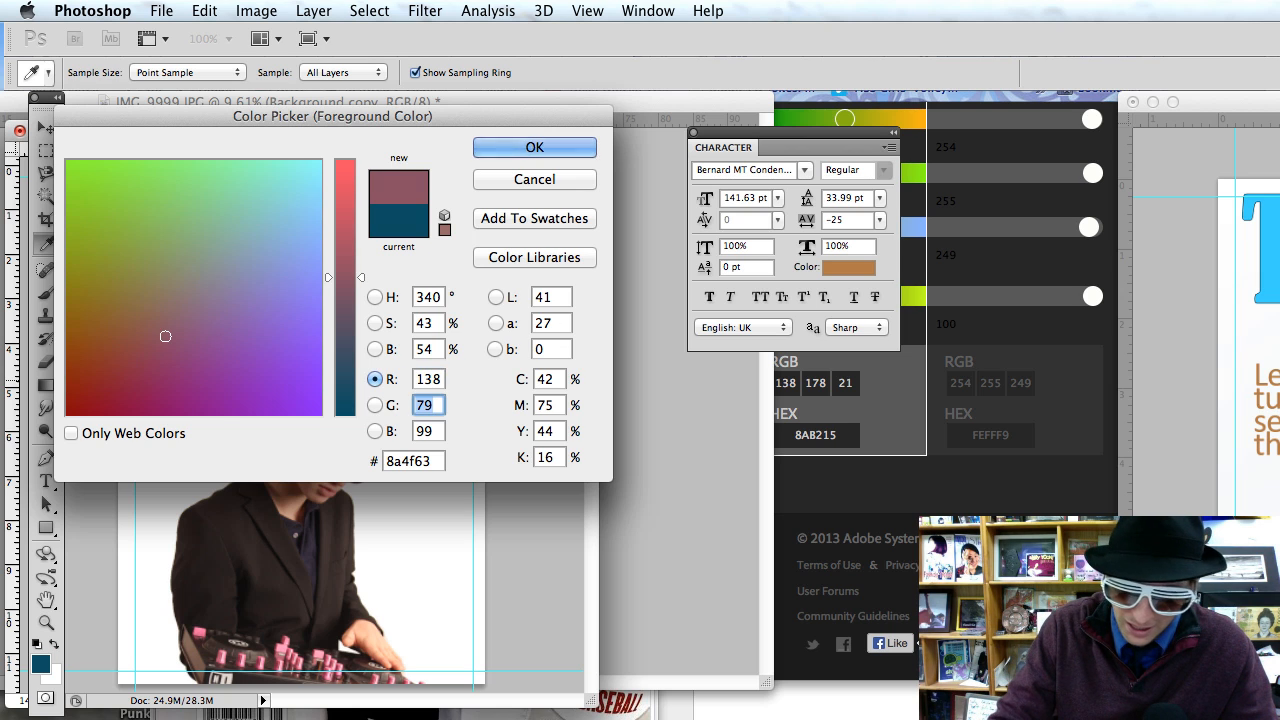
{"action": "type", "text": "178"}
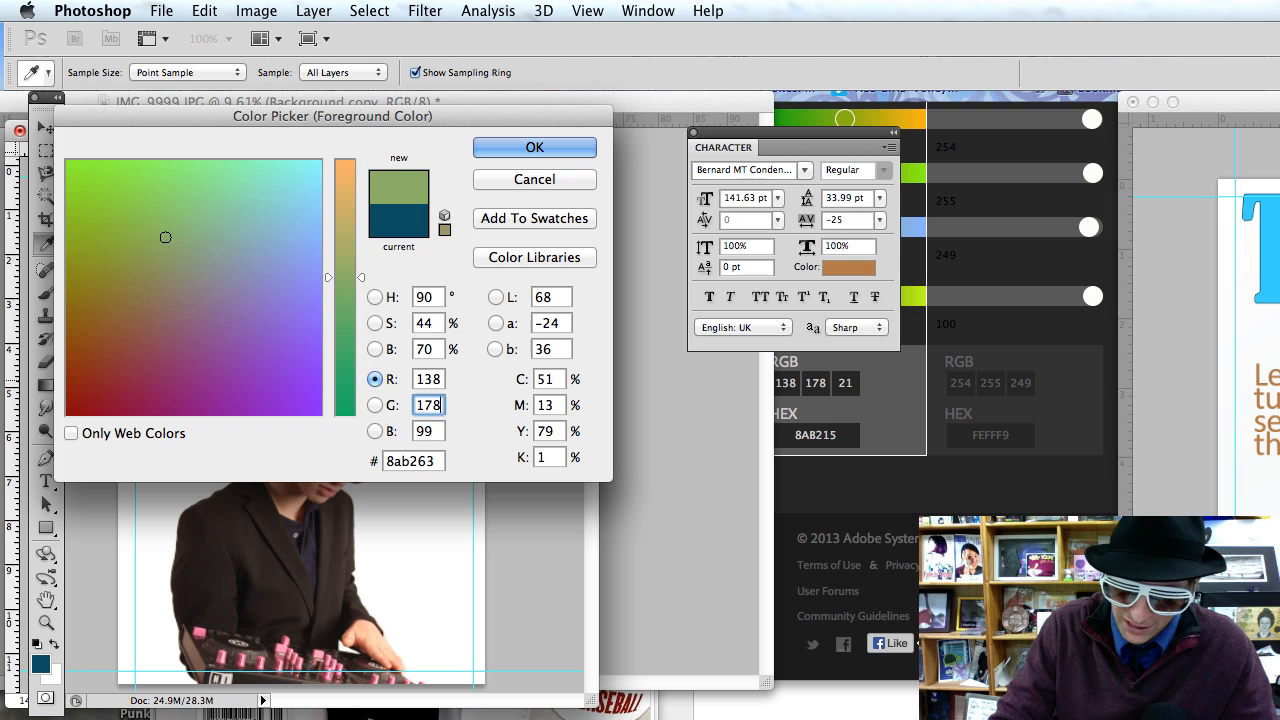
{"action": "key", "text": "Tab"}
{"action": "type", "text": "21"}
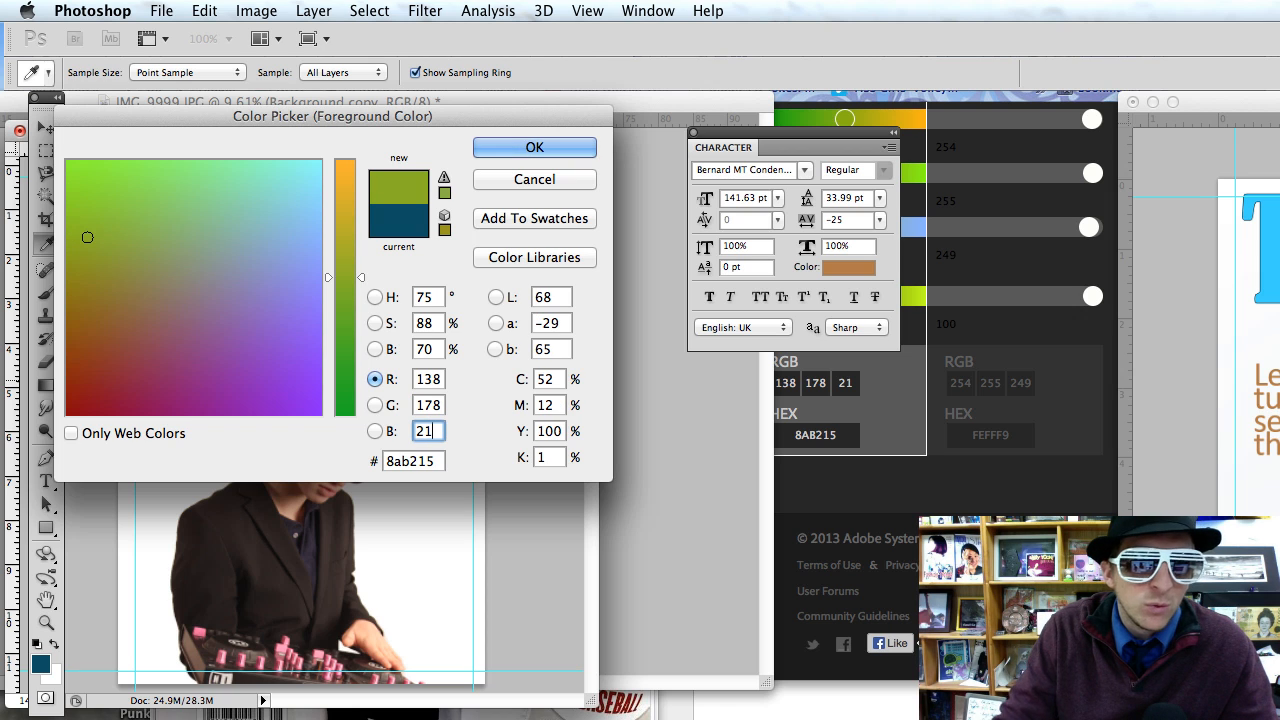
Save the green as a swatch named "mag green" and accept it as the foreground color.
{"action": "left_click", "coordinate": [535, 221]}
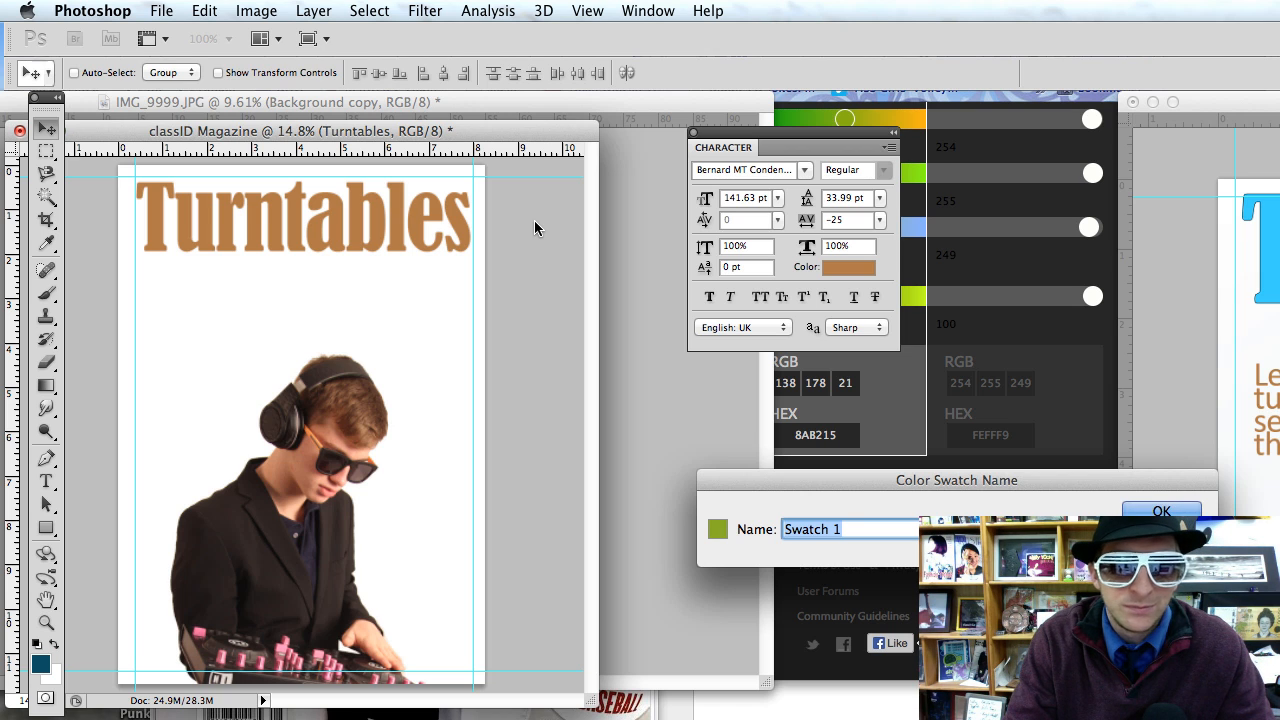
{"action": "type", "text": "mag green"}
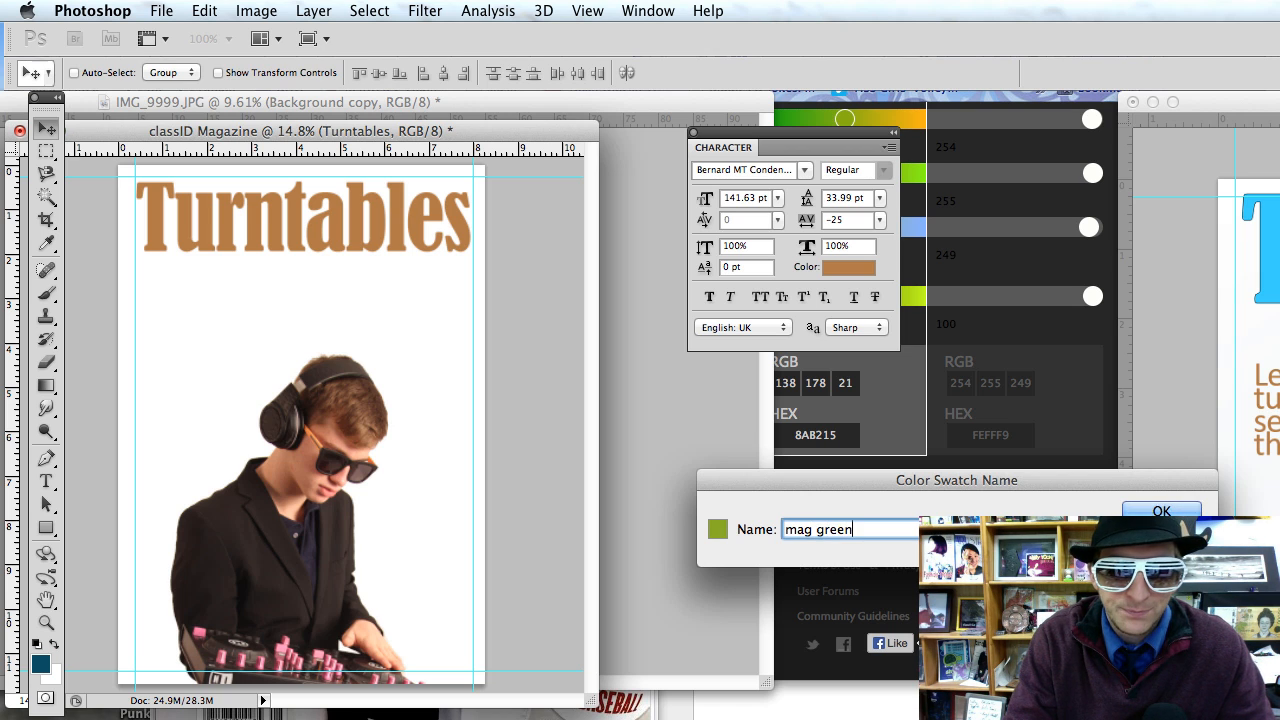
{"action": "key", "text": "Return"}
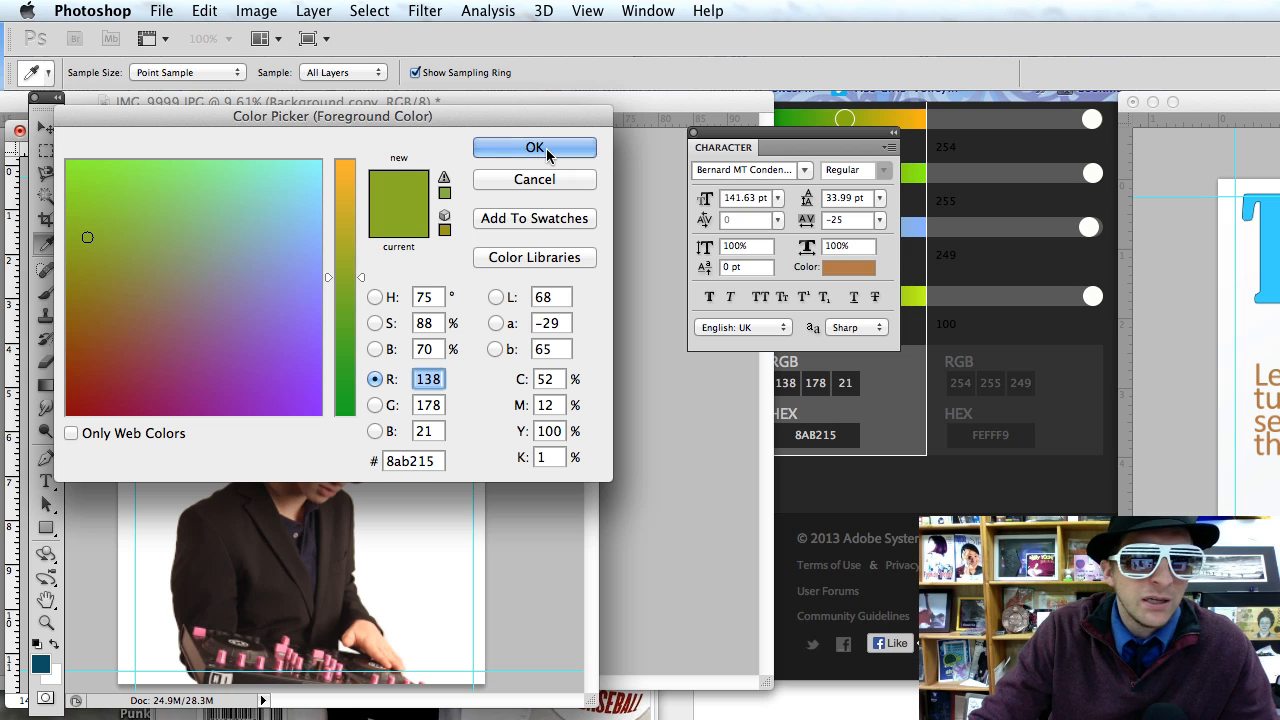
{"action": "left_click", "coordinate": [548, 150]}
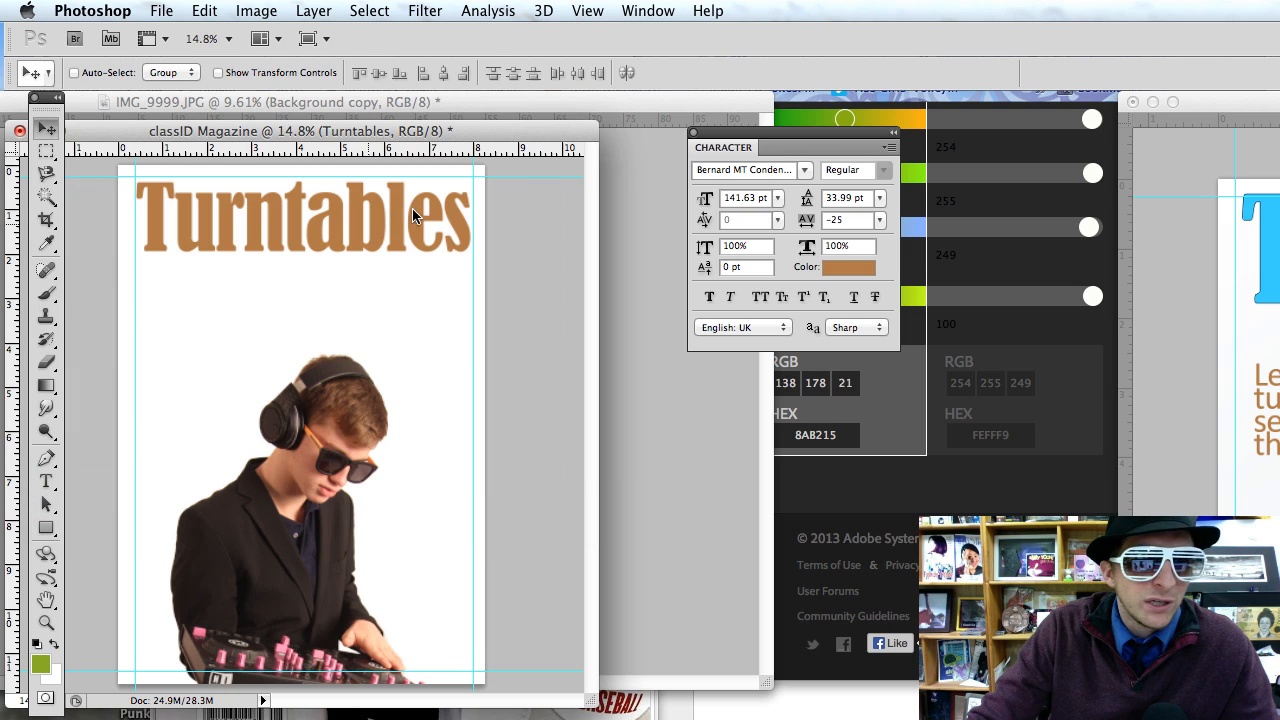
Recolor the whole Turntables title with the green foreground color 8ab215.
{"action": "key", "text": "t"}
{"action": "left_click", "coordinate": [318, 230]}
{"action": "double_click", "coordinate": [318, 230]}
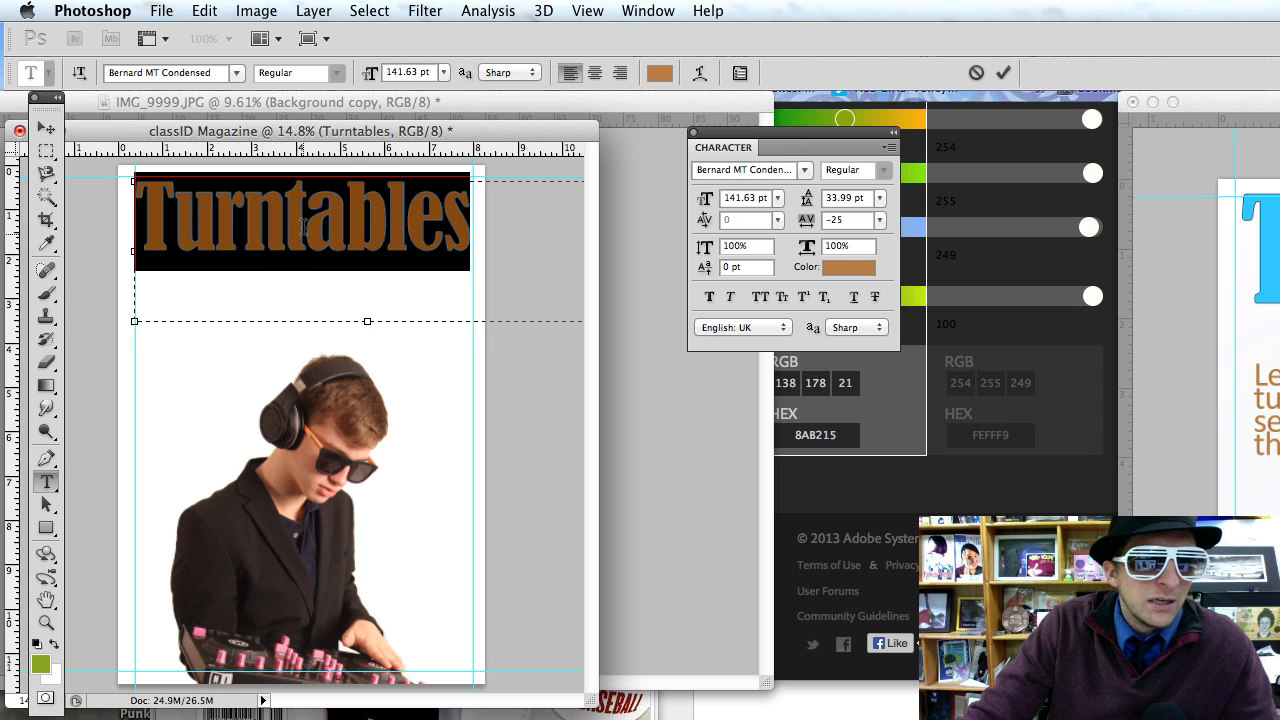
{"action": "left_click", "coordinate": [42, 665]}
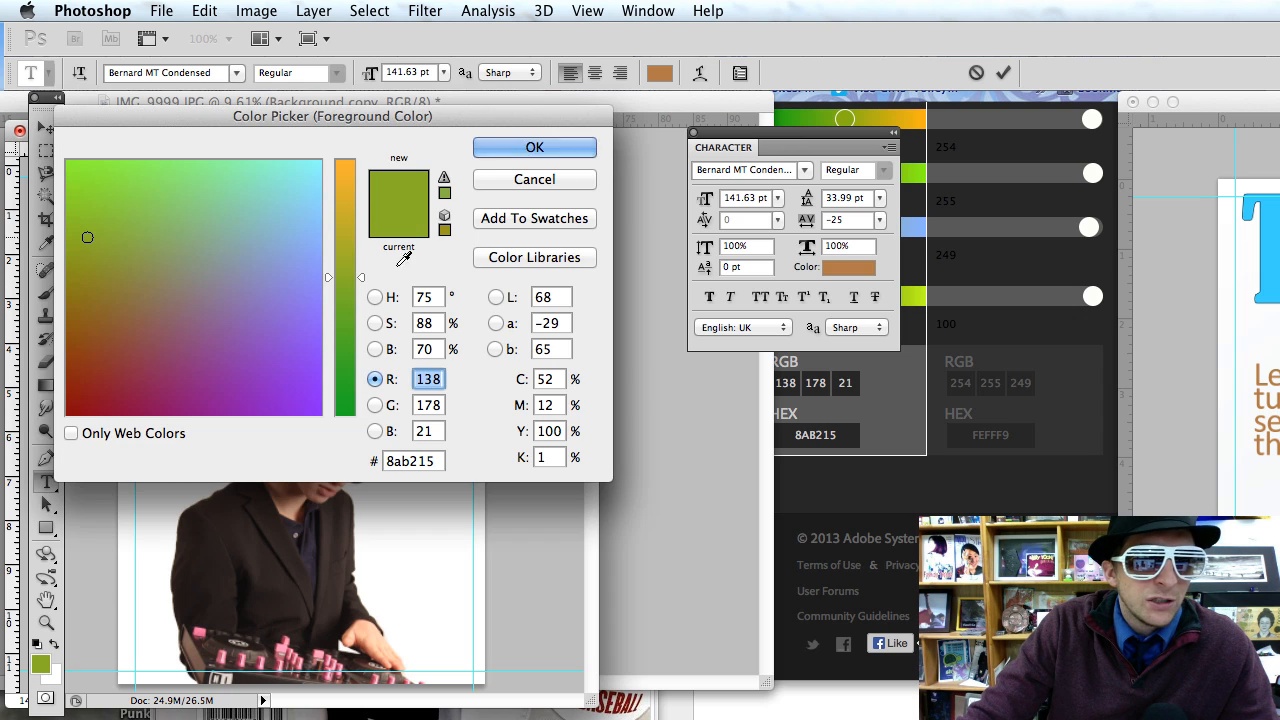
{"action": "left_click", "coordinate": [576, 146]}
{"action": "left_click", "coordinate": [372, 233]}
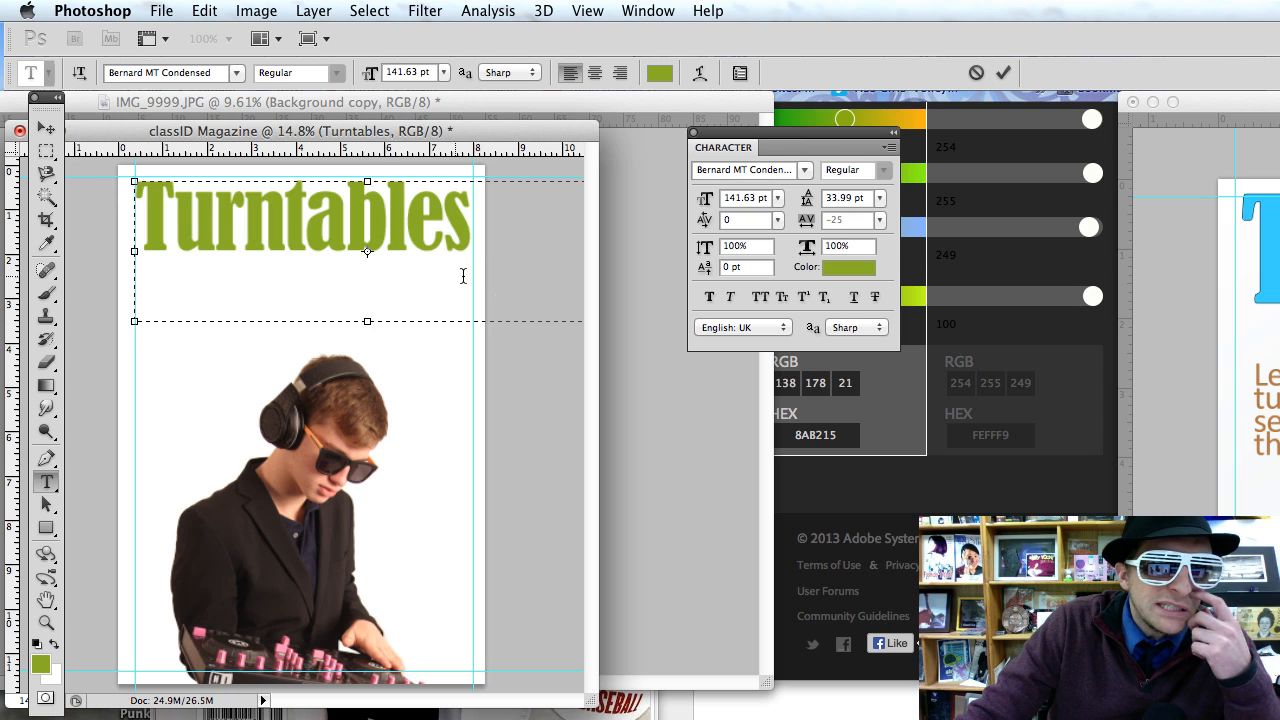
{"action": "key", "text": "super+a"}
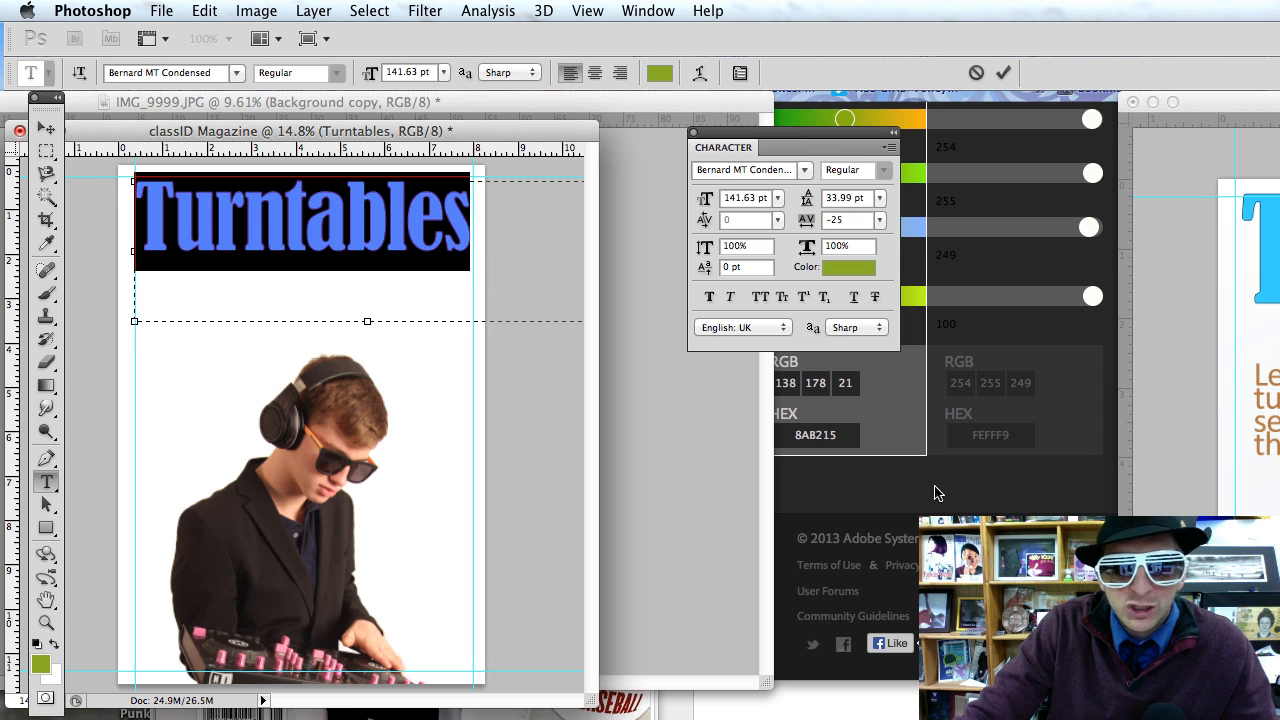
Add a 2 px black outside Stroke effect at 100% opacity to the Turntables text layer.
{"action": "key", "text": "F7"}
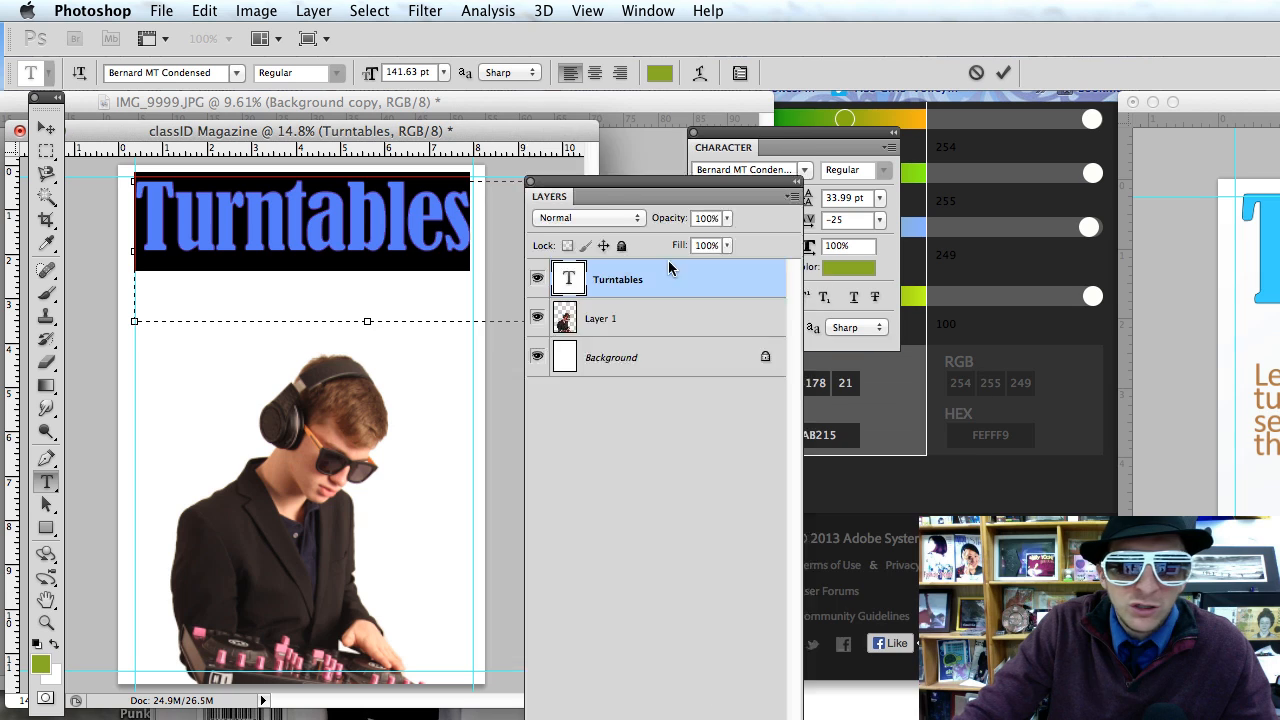
{"action": "left_click_drag", "start_coordinate": [608, 210], "coordinate": [352, 80]}
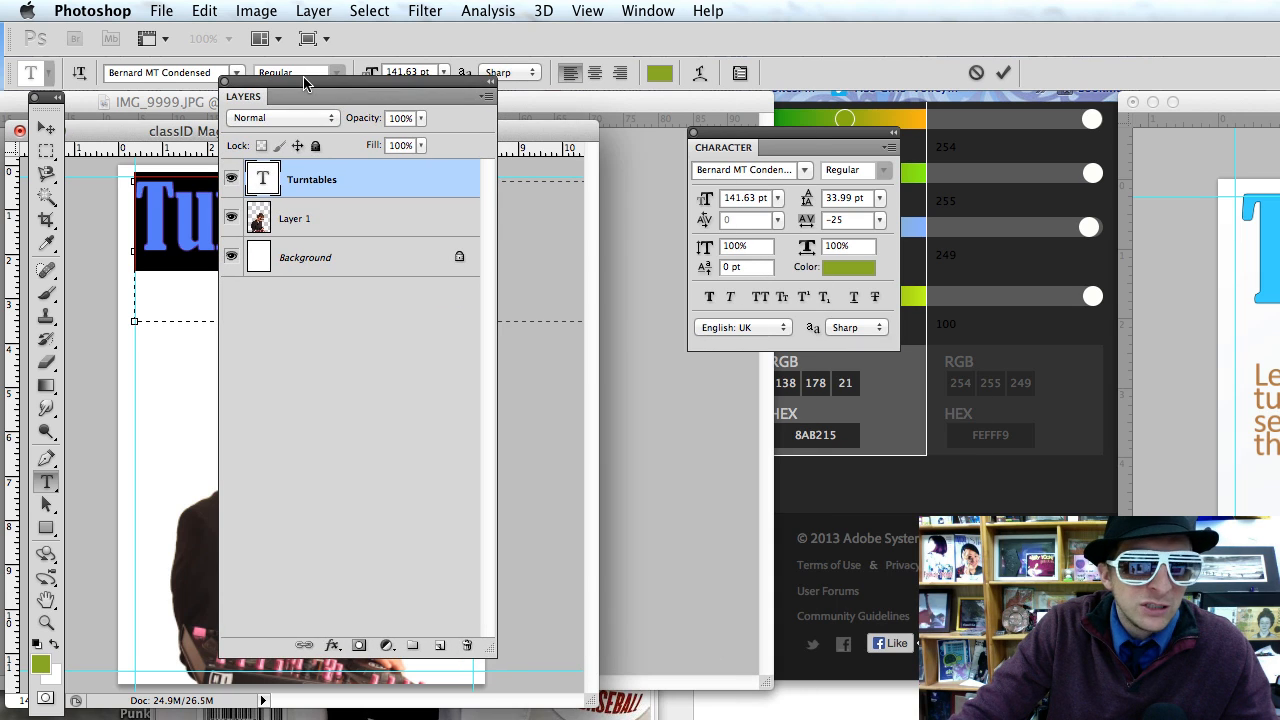
{"action": "left_click", "coordinate": [333, 647]}
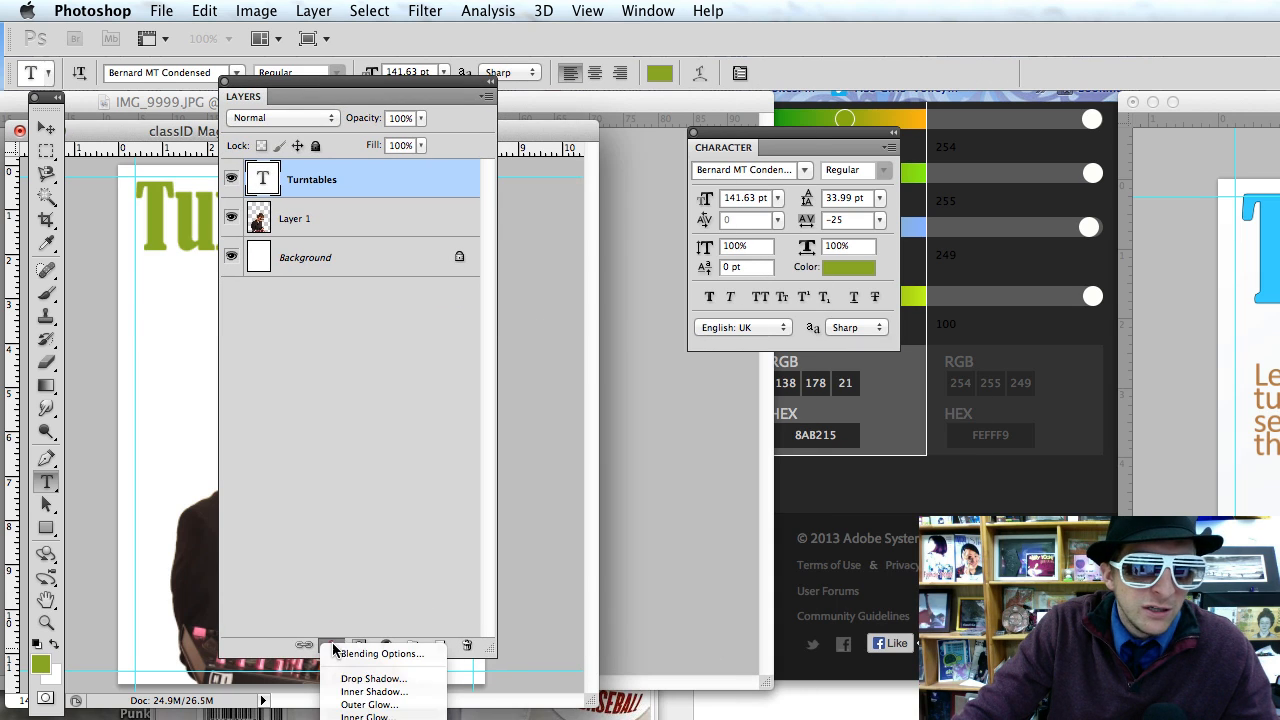
{"action": "left_click", "coordinate": [372, 716]}
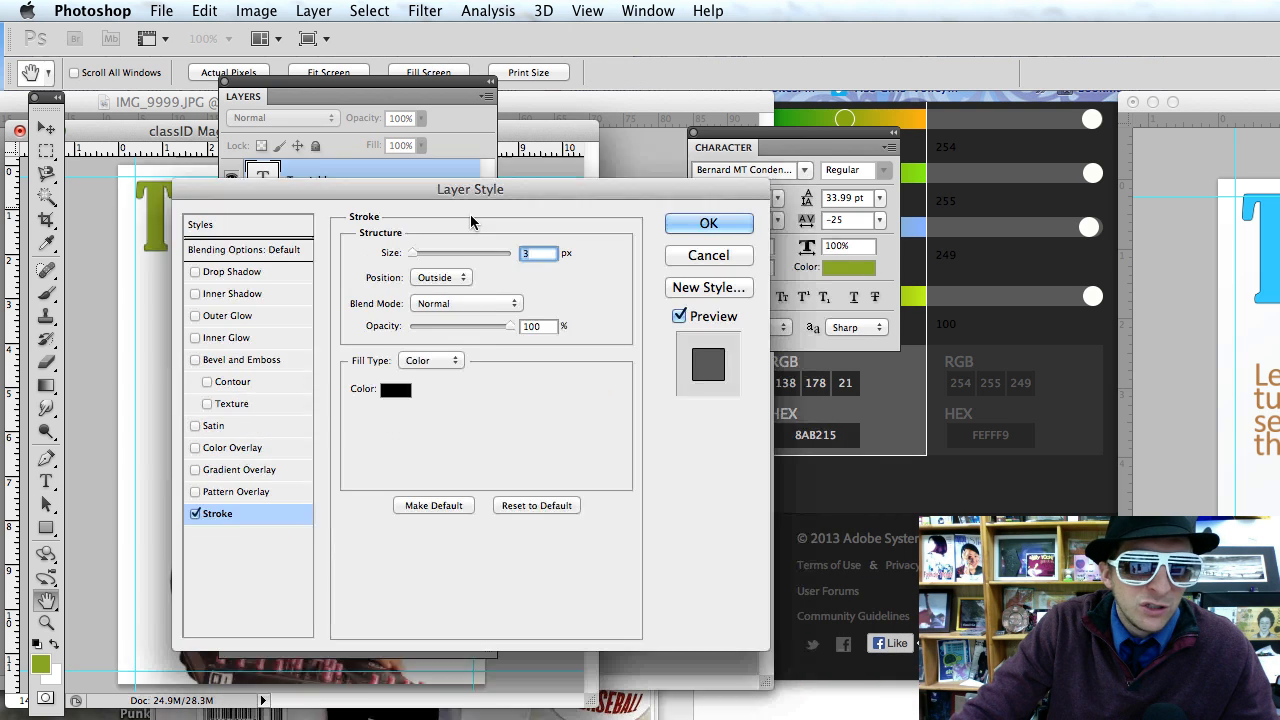
{"action": "left_click_drag", "start_coordinate": [471, 192], "coordinate": [440, 132]}
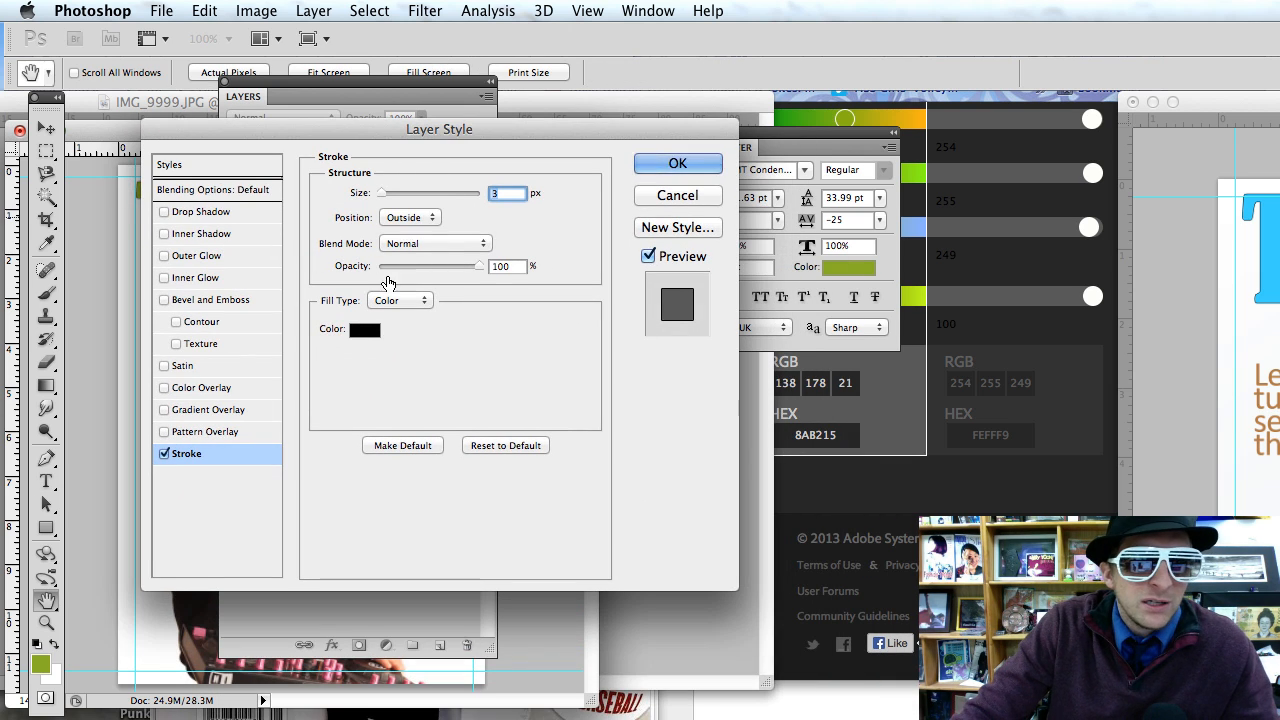
{"action": "type", "text": "2"}
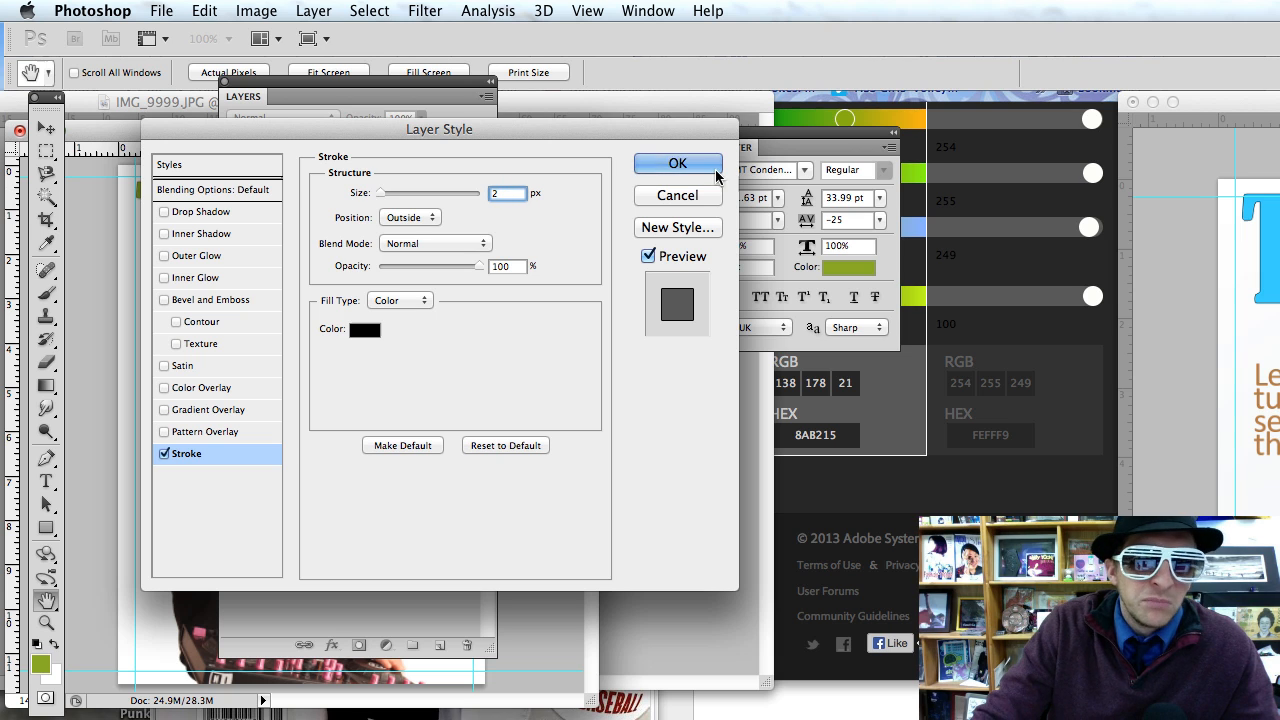
{"action": "left_click", "coordinate": [695, 166]}
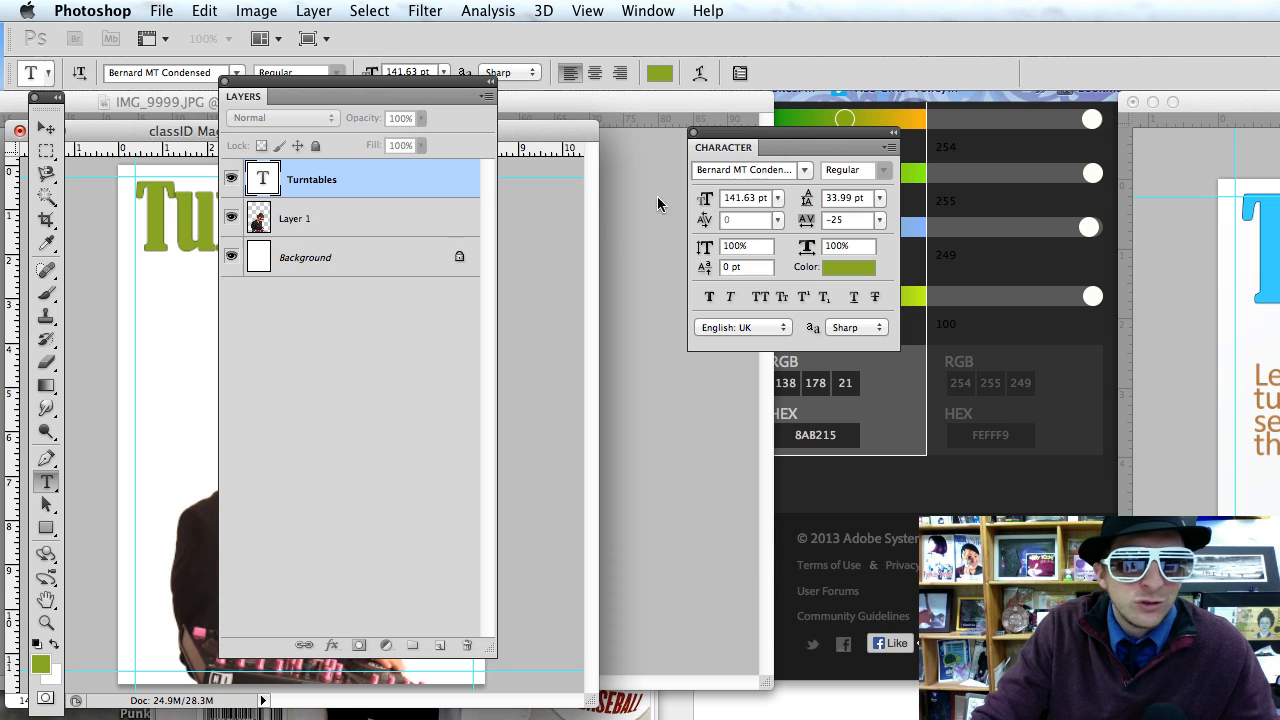
Move the Layers panel clear of the cover and Character panel, and activate the Move tool.
{"action": "left_click_drag", "start_coordinate": [380, 90], "coordinate": [734, 182]}
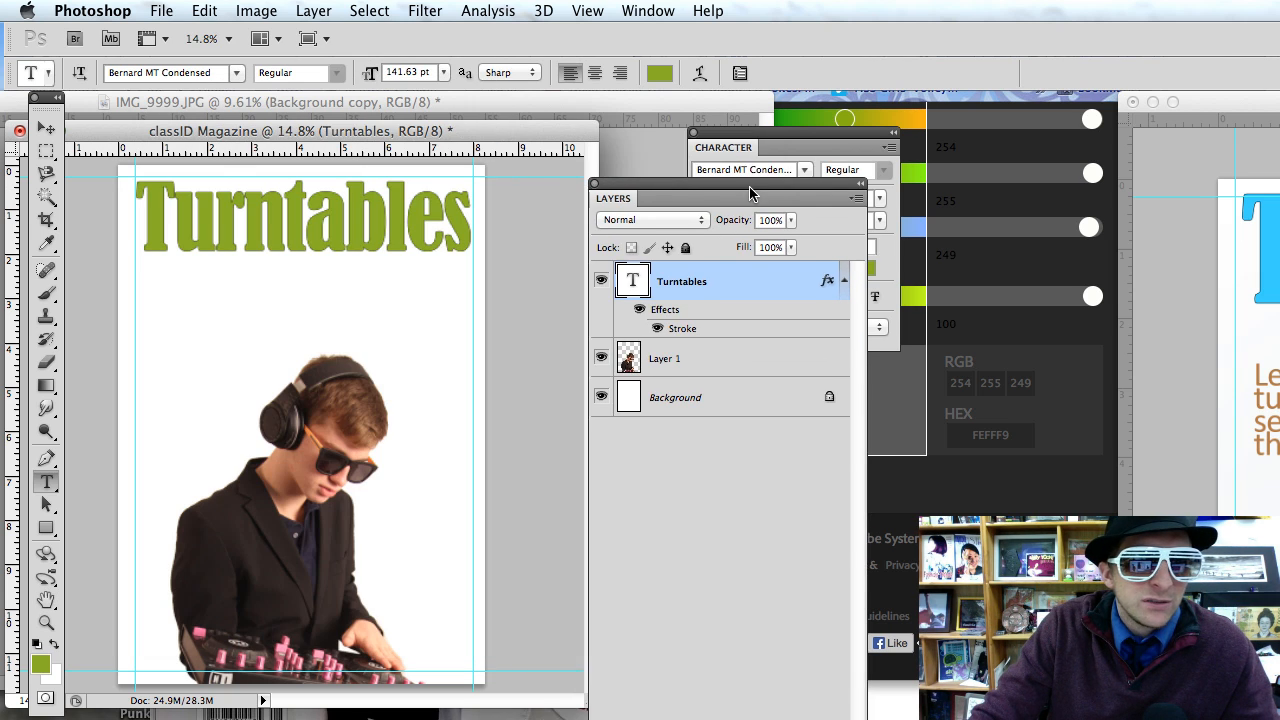
{"action": "left_click_drag", "start_coordinate": [685, 181], "coordinate": [829, 175]}
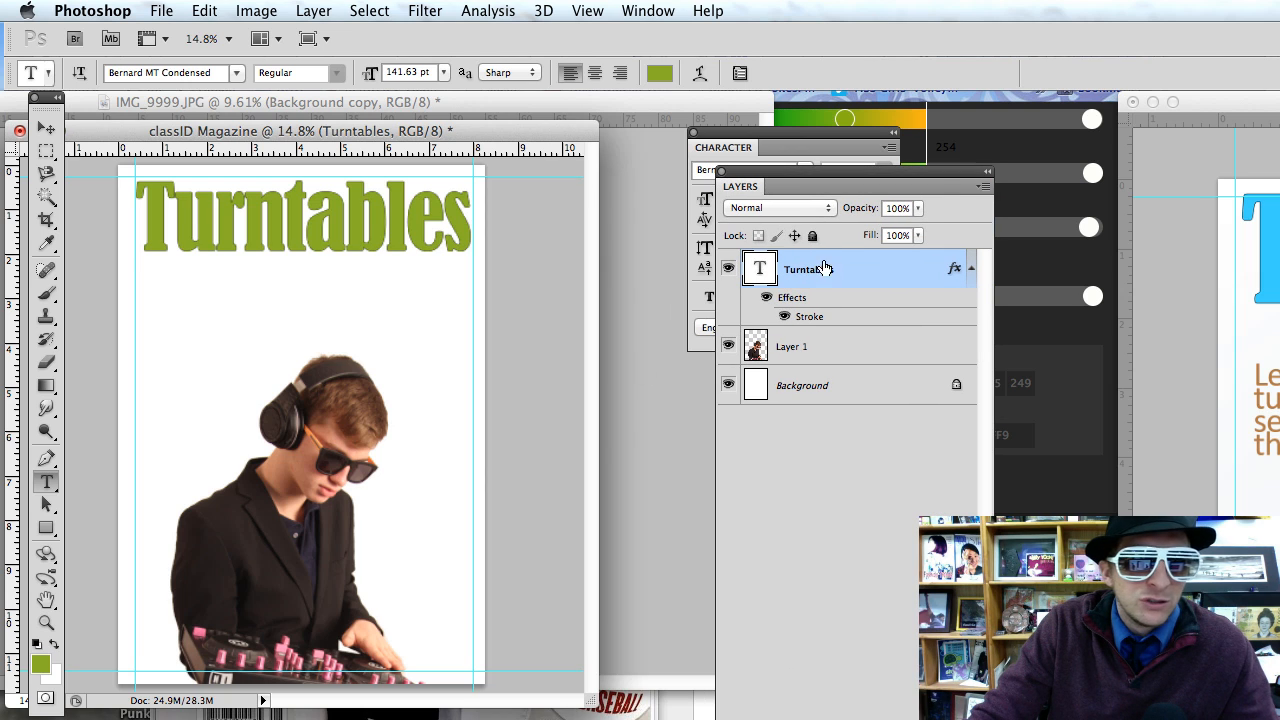
{"action": "left_click", "coordinate": [46, 128]}
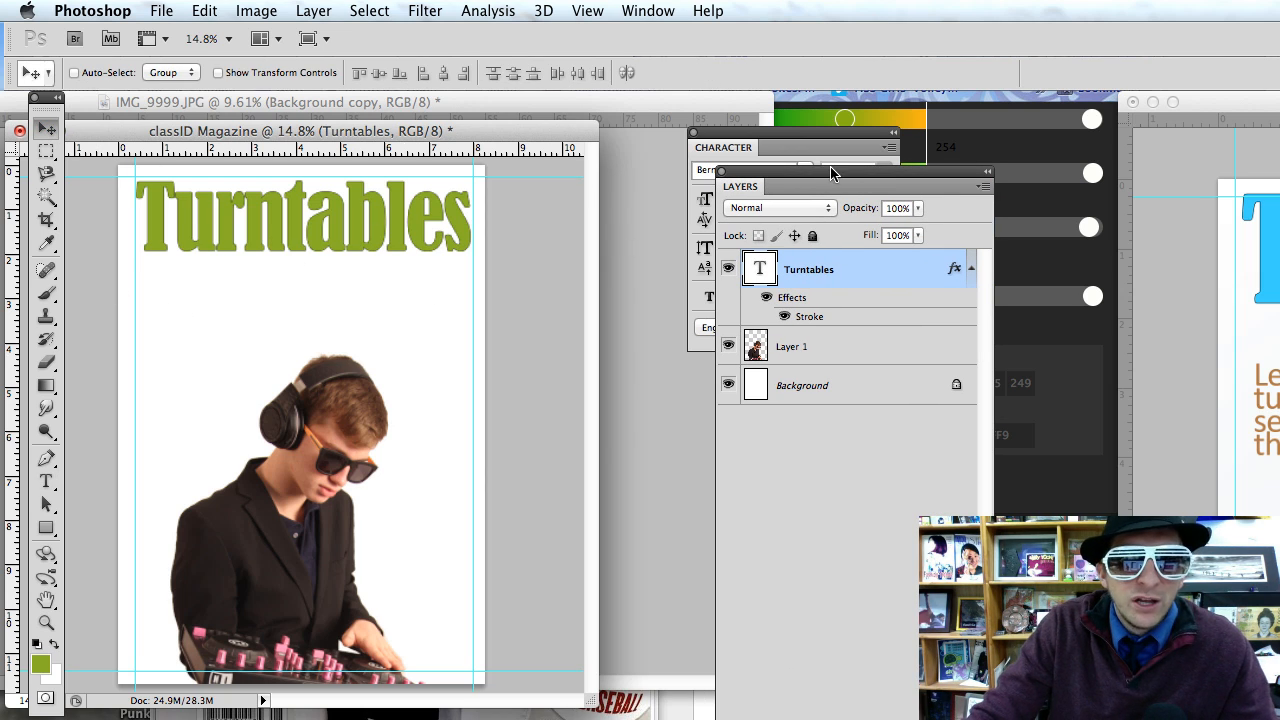
{"action": "left_click_drag", "start_coordinate": [824, 171], "coordinate": [972, 200]}
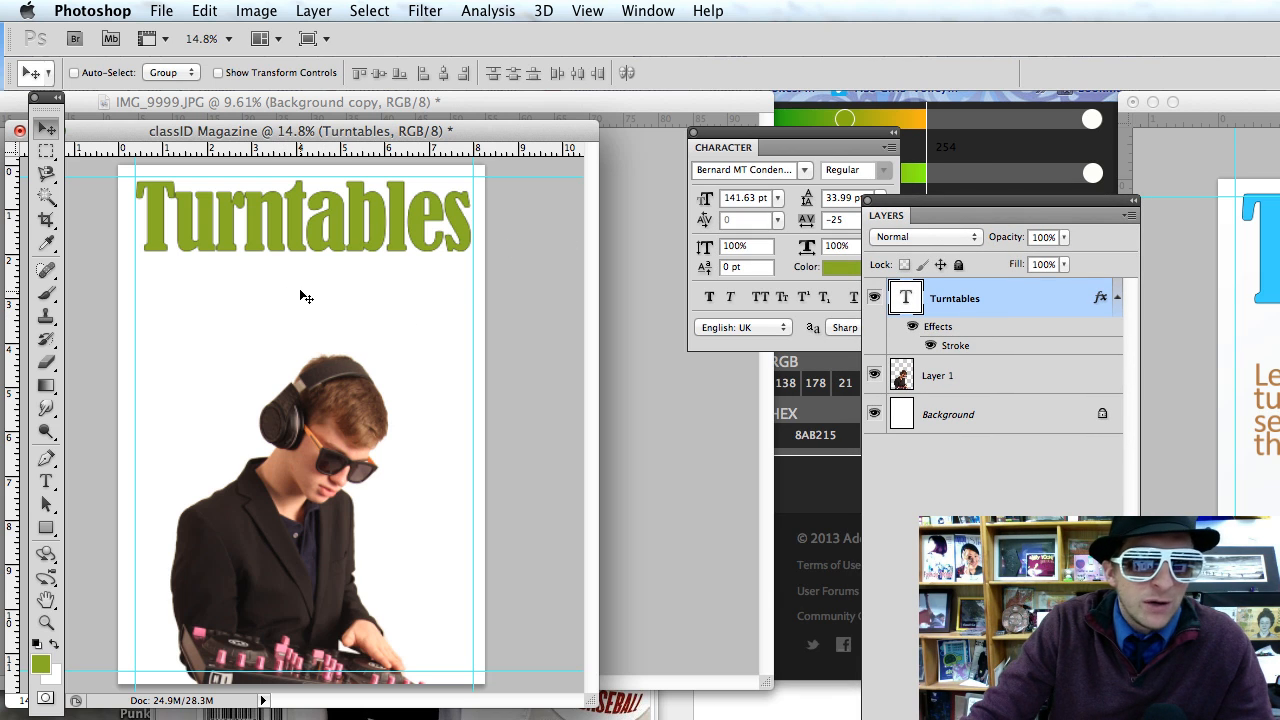
Switch to Firefox and examine the sample covers in the Magazine Cover Examples web album for text layout and colors.
{"action": "key", "text": "super+Tab"}
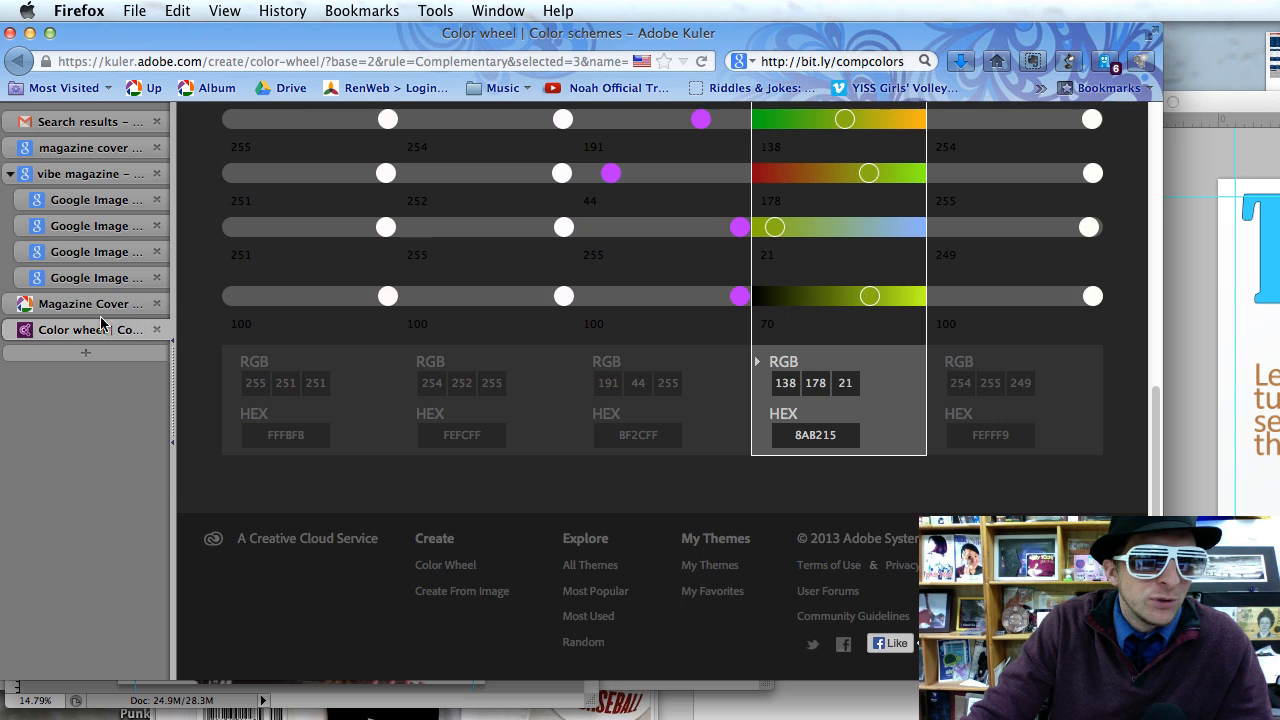
{"action": "left_click", "coordinate": [117, 304]}
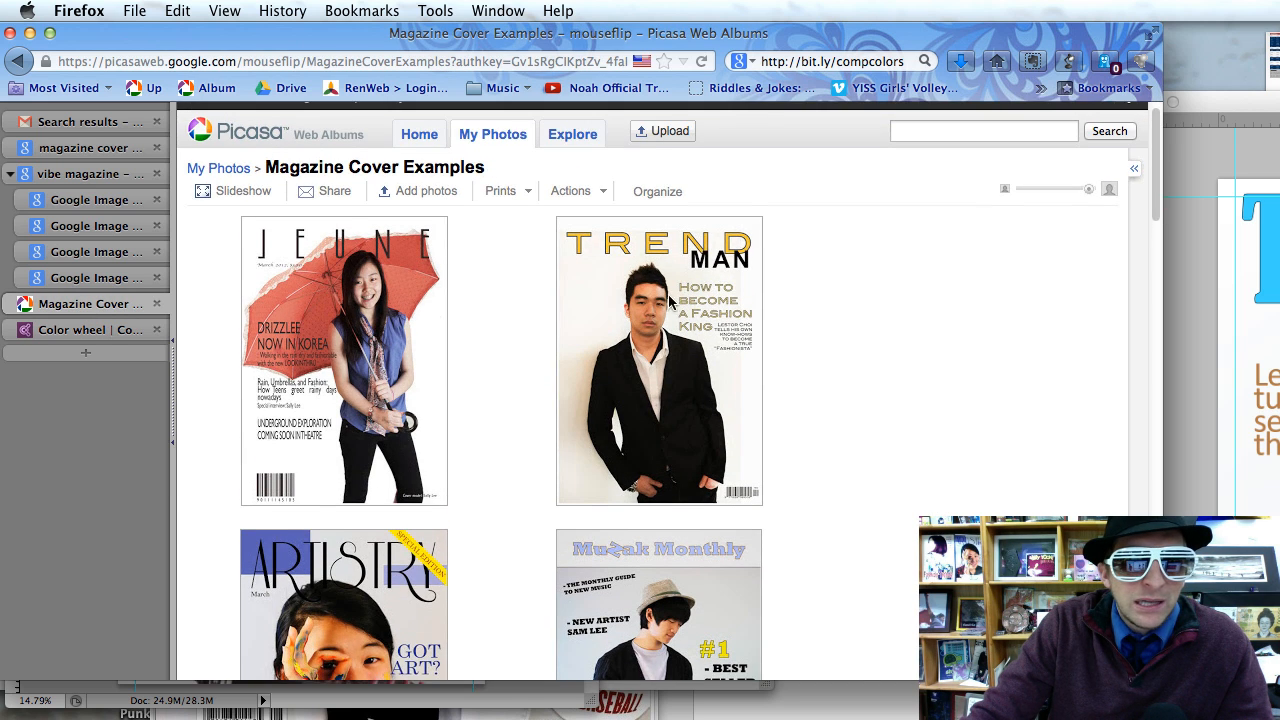
{"action": "scroll", "coordinate": [620, 327], "scroll_direction": "down", "scroll_amount": 1}
{"action": "scroll", "coordinate": [620, 327], "scroll_direction": "down", "scroll_amount": 5}
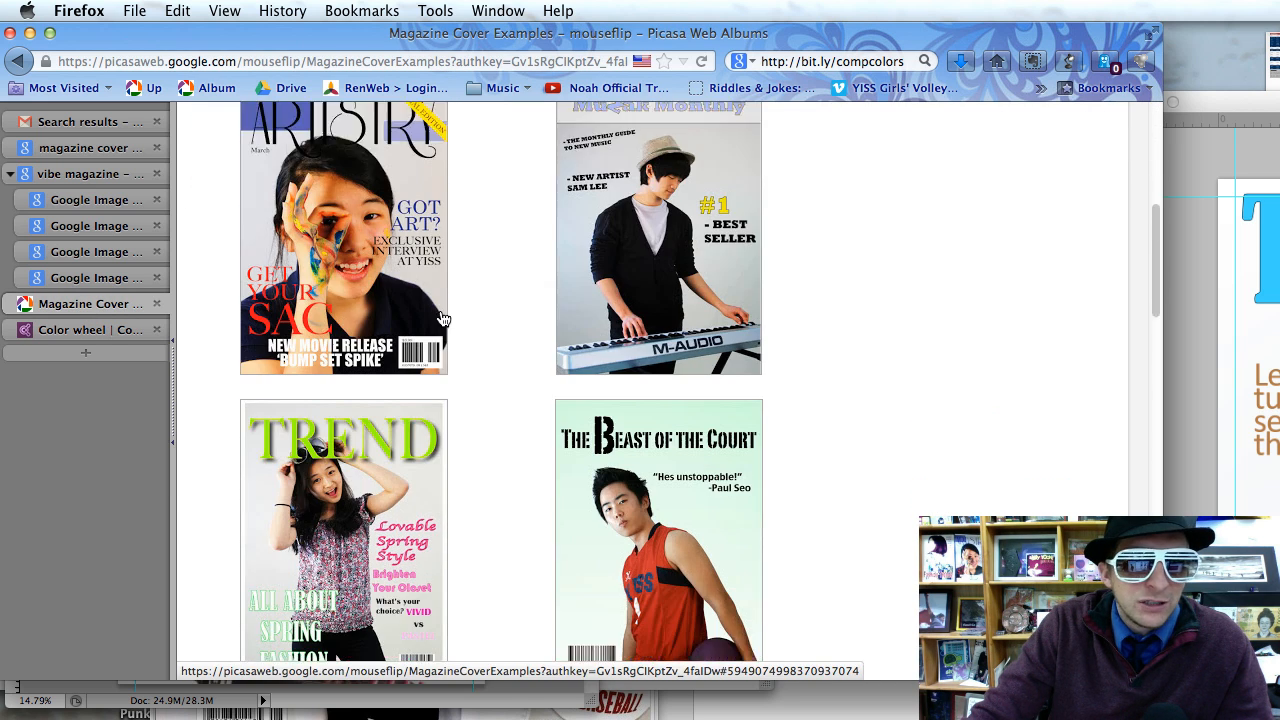
{"action": "scroll", "coordinate": [520, 371], "scroll_direction": "down", "scroll_amount": 8}
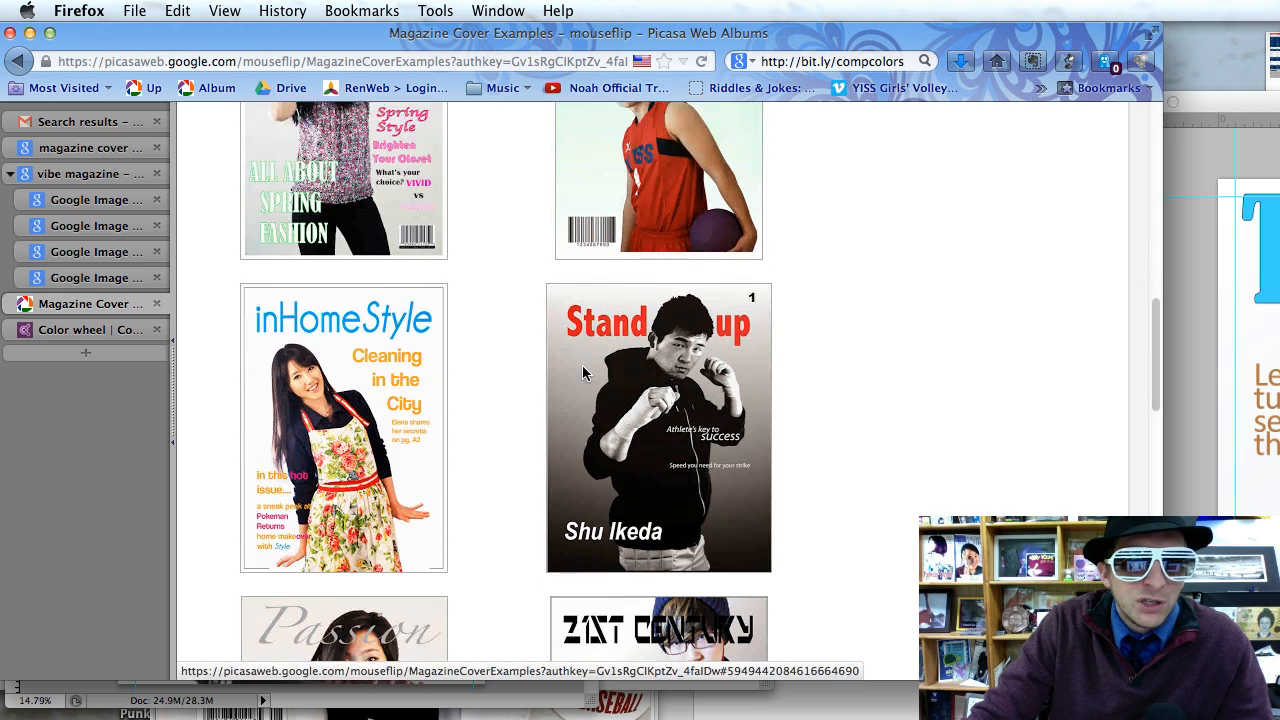
Switch back to Photoshop and choose the Foreground to Transparent preset for the Gradient tool.
{"action": "scroll", "coordinate": [585, 373], "scroll_direction": "down", "scroll_amount": 6}
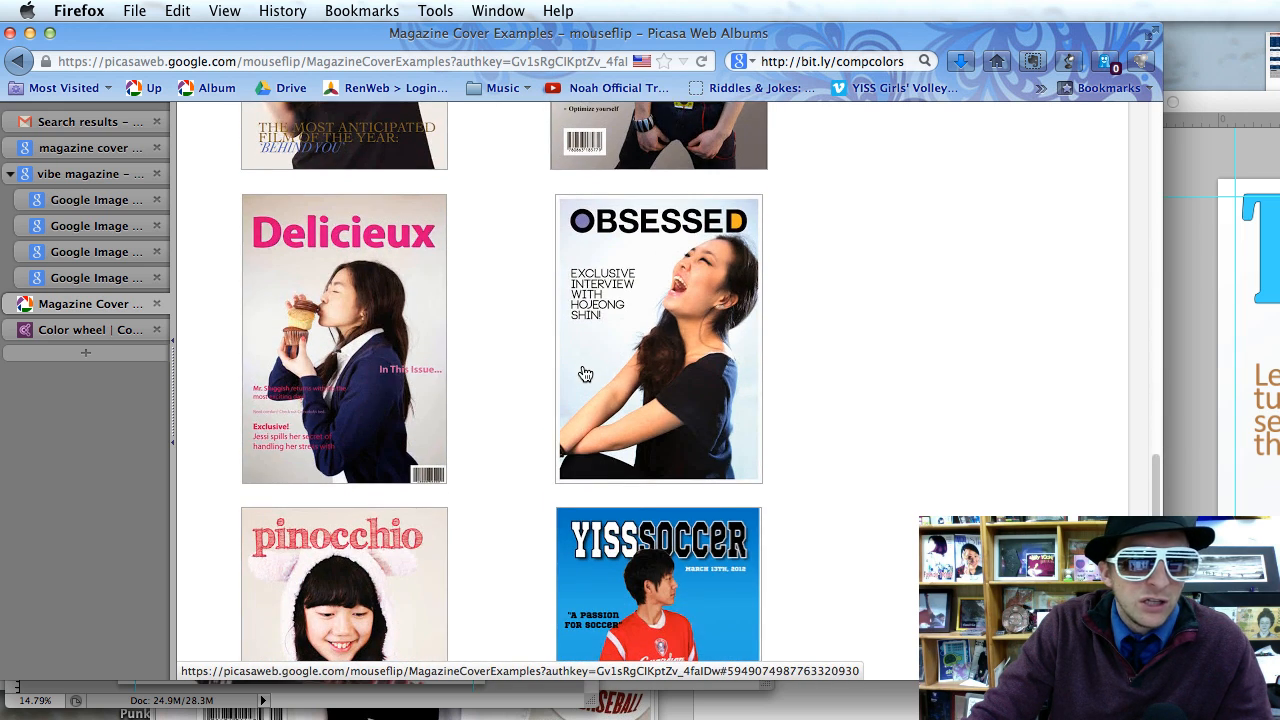
{"action": "key", "text": "super+Tab"}
{"action": "key", "text": "g"}
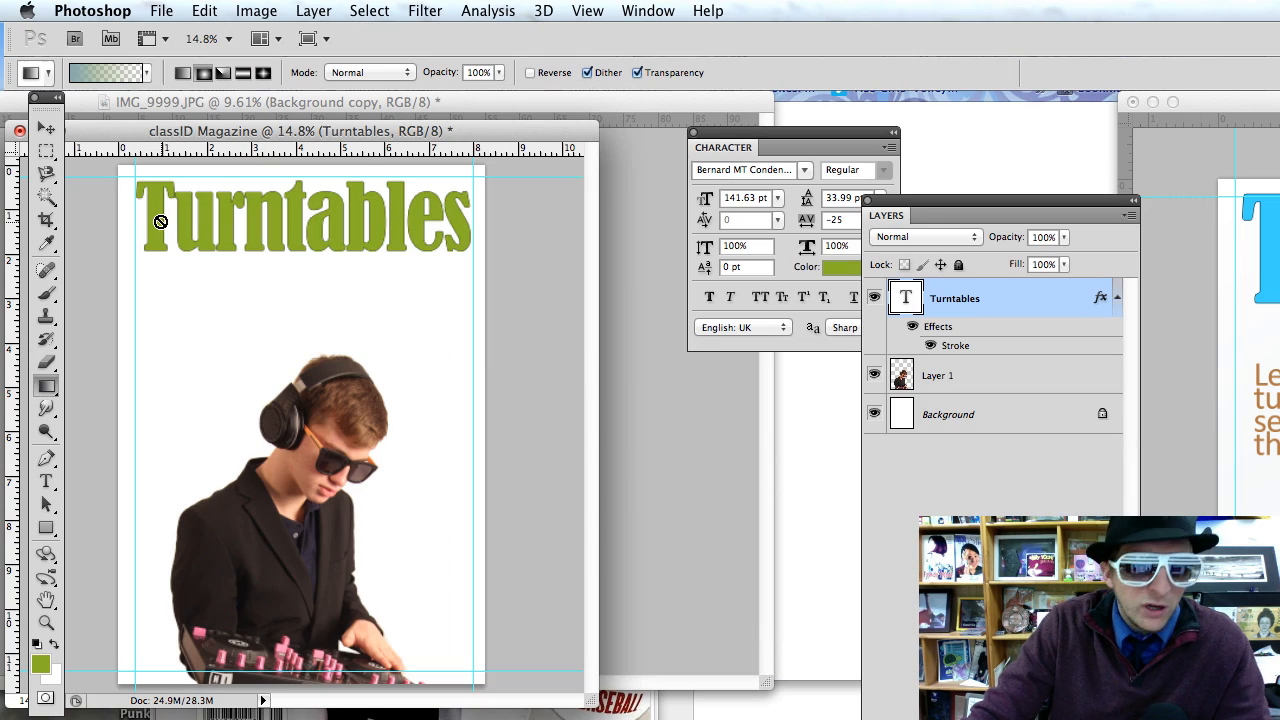
{"action": "left_click", "coordinate": [148, 74]}
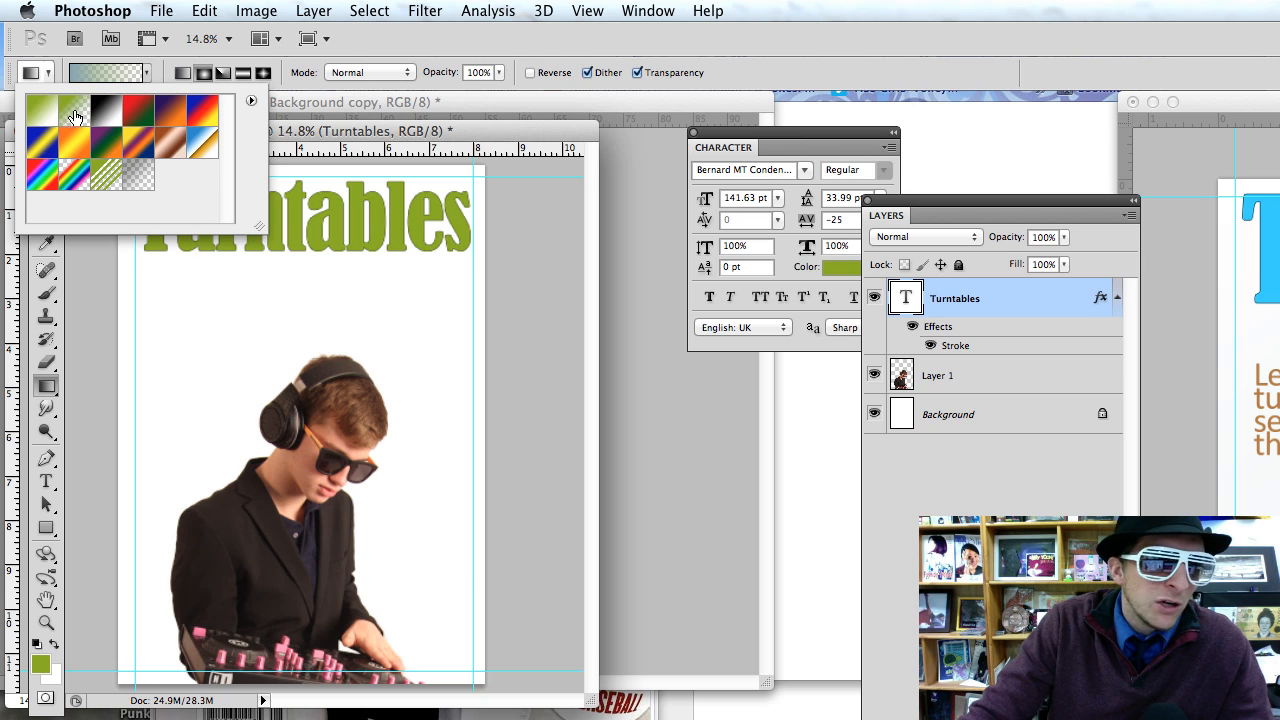
{"action": "left_click", "coordinate": [75, 112]}
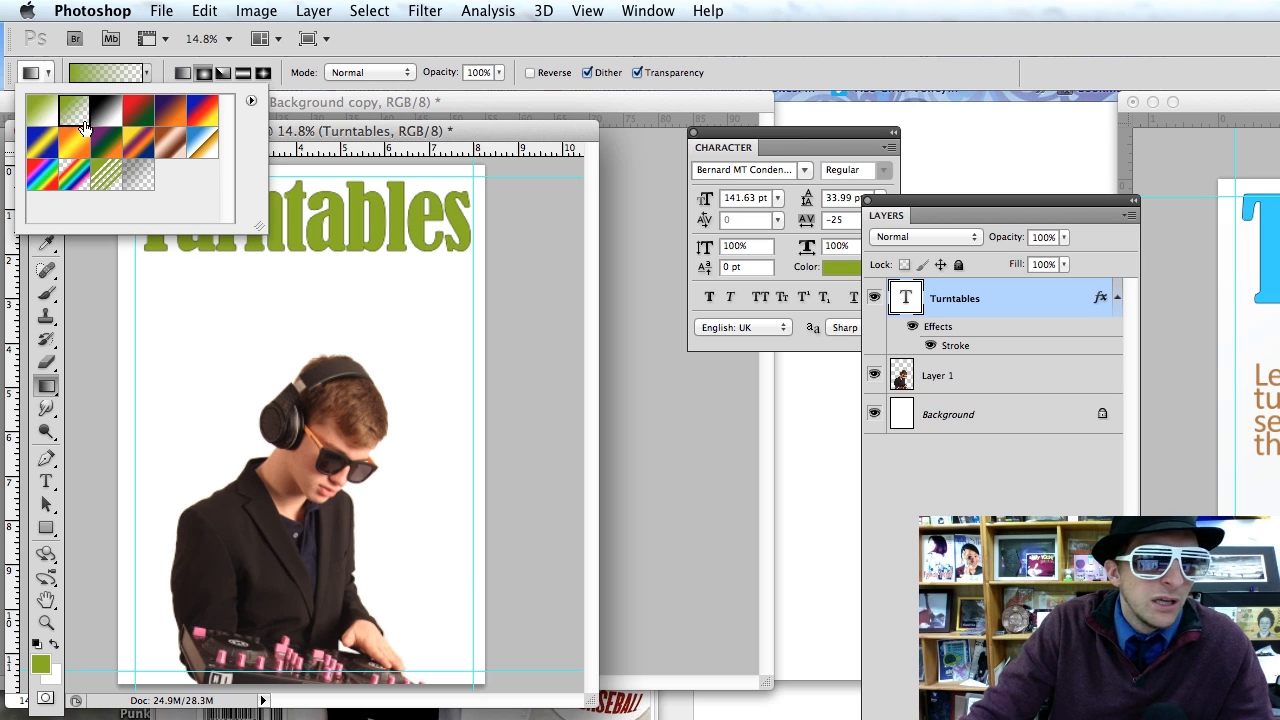
{"action": "double_click", "coordinate": [84, 126]}
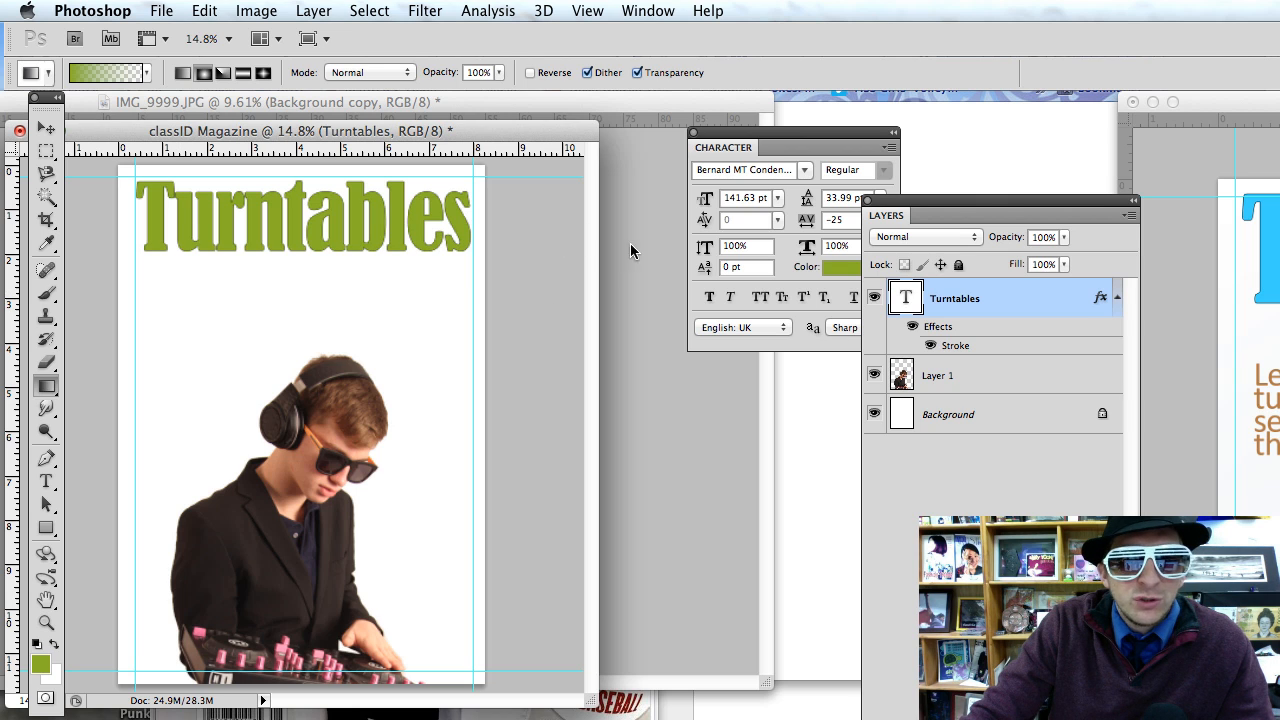
Create a new empty layer directly above the Background layer and move the Layers panel clear of the cover.
{"action": "left_click_drag", "start_coordinate": [1003, 204], "coordinate": [618, 100]}
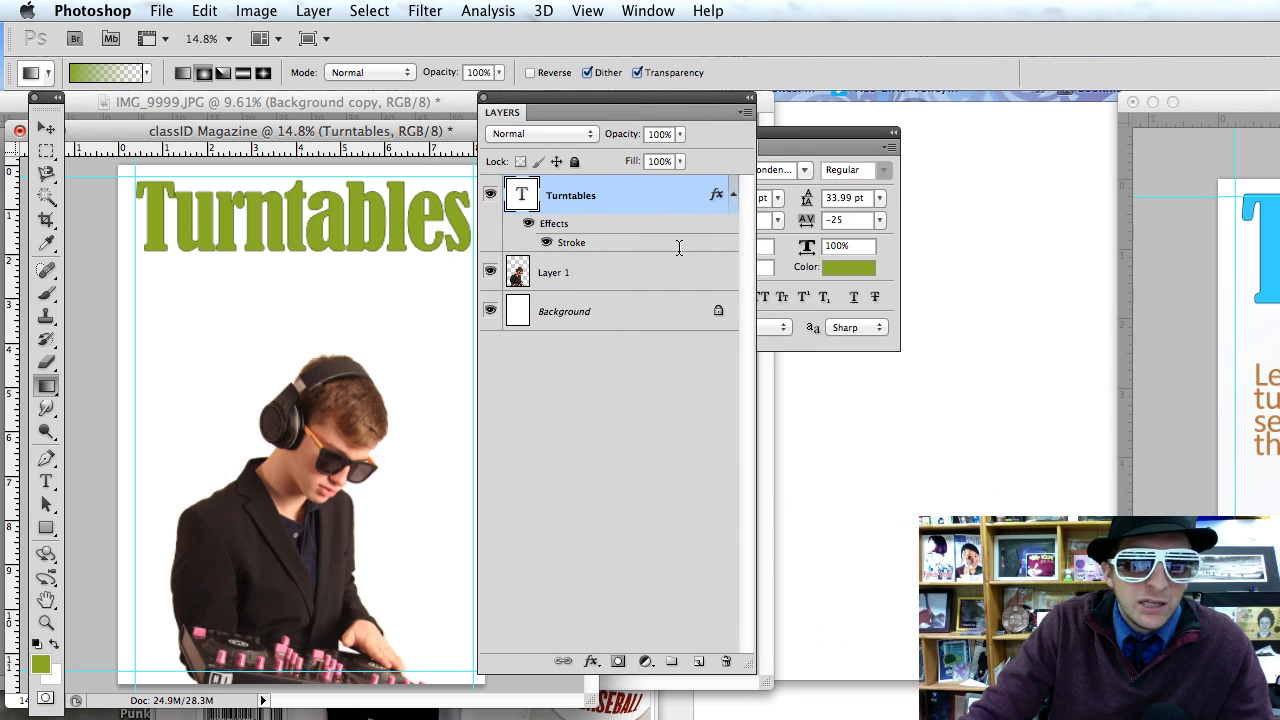
{"action": "left_click", "coordinate": [601, 313]}
{"action": "left_click", "coordinate": [700, 662]}
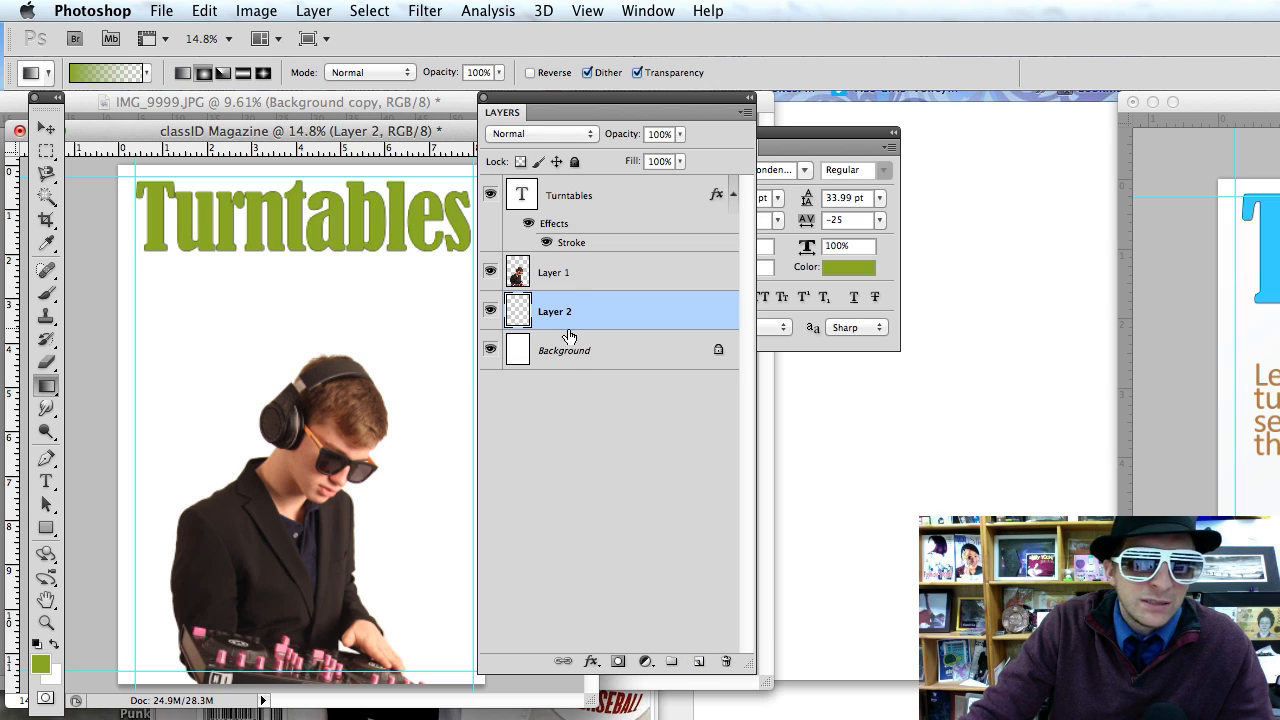
{"action": "left_click_drag", "start_coordinate": [606, 111], "coordinate": [710, 111]}
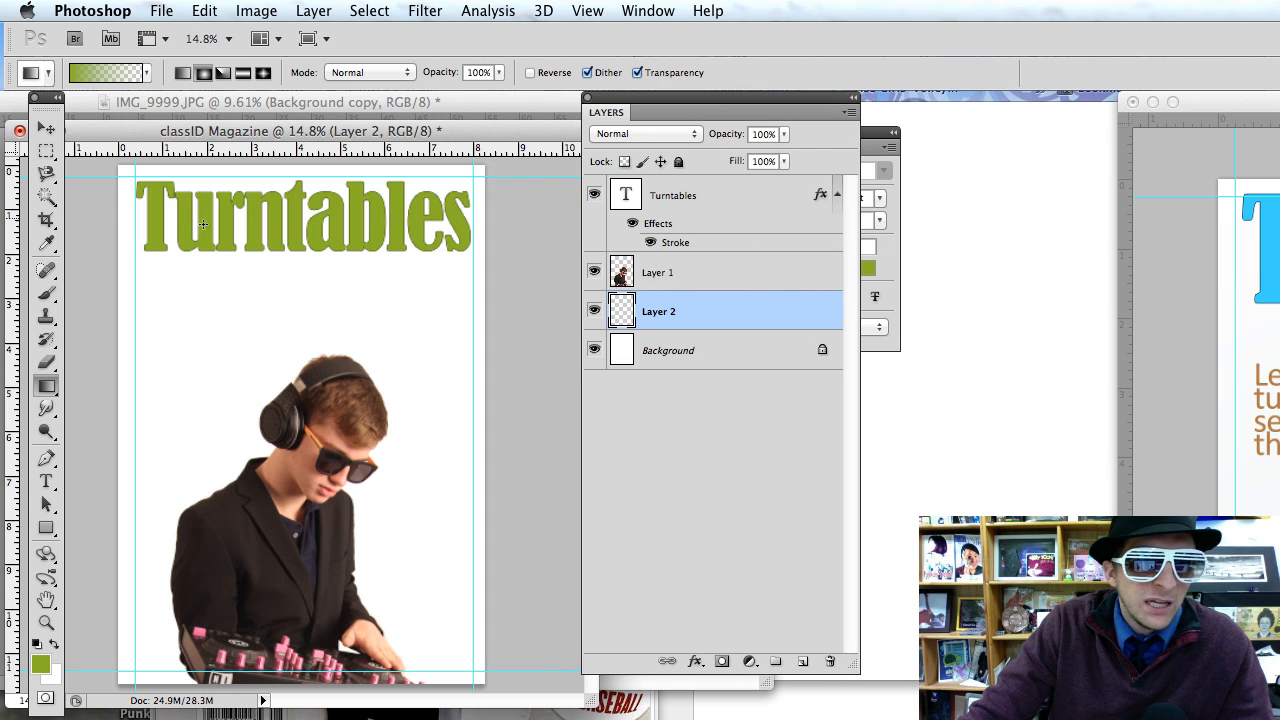
Try a green-to-transparent gradient on Layer 2, undo it, and redraw it from the page's lower-right corner toward the upper left.
{"action": "left_click_drag", "start_coordinate": [252, 280], "coordinate": [467, 616]}
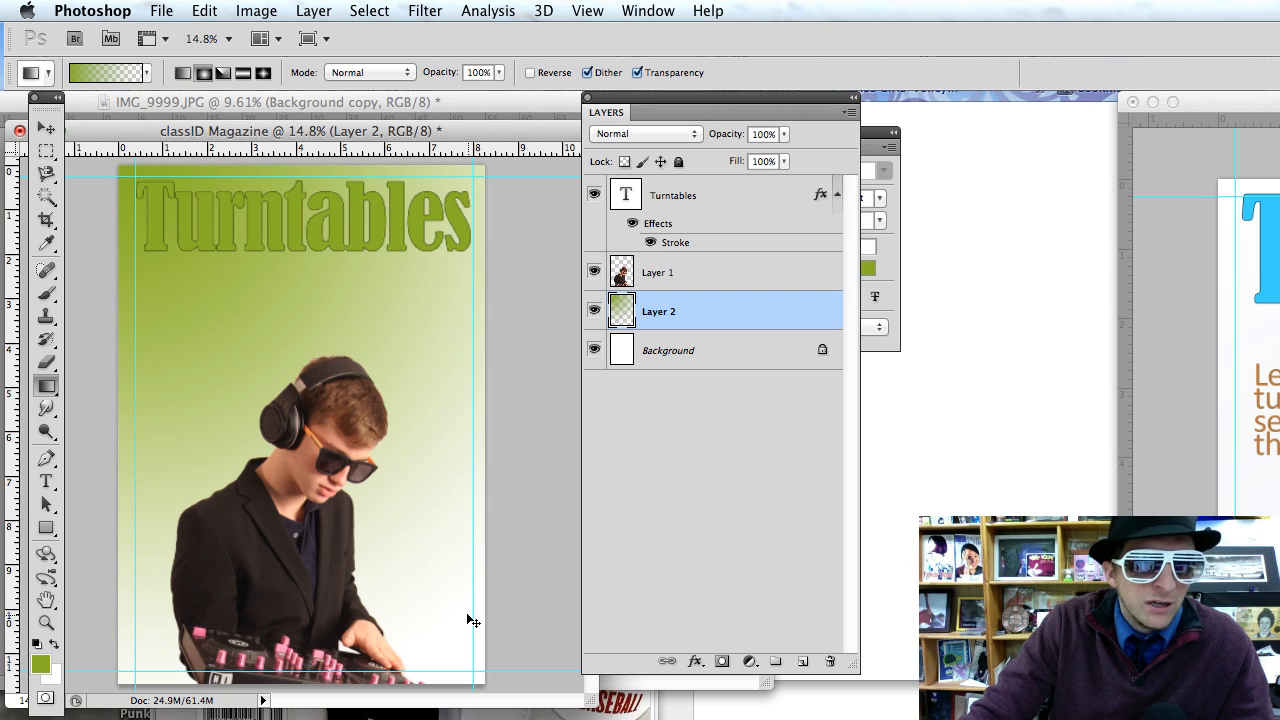
{"action": "key", "text": "super+z"}
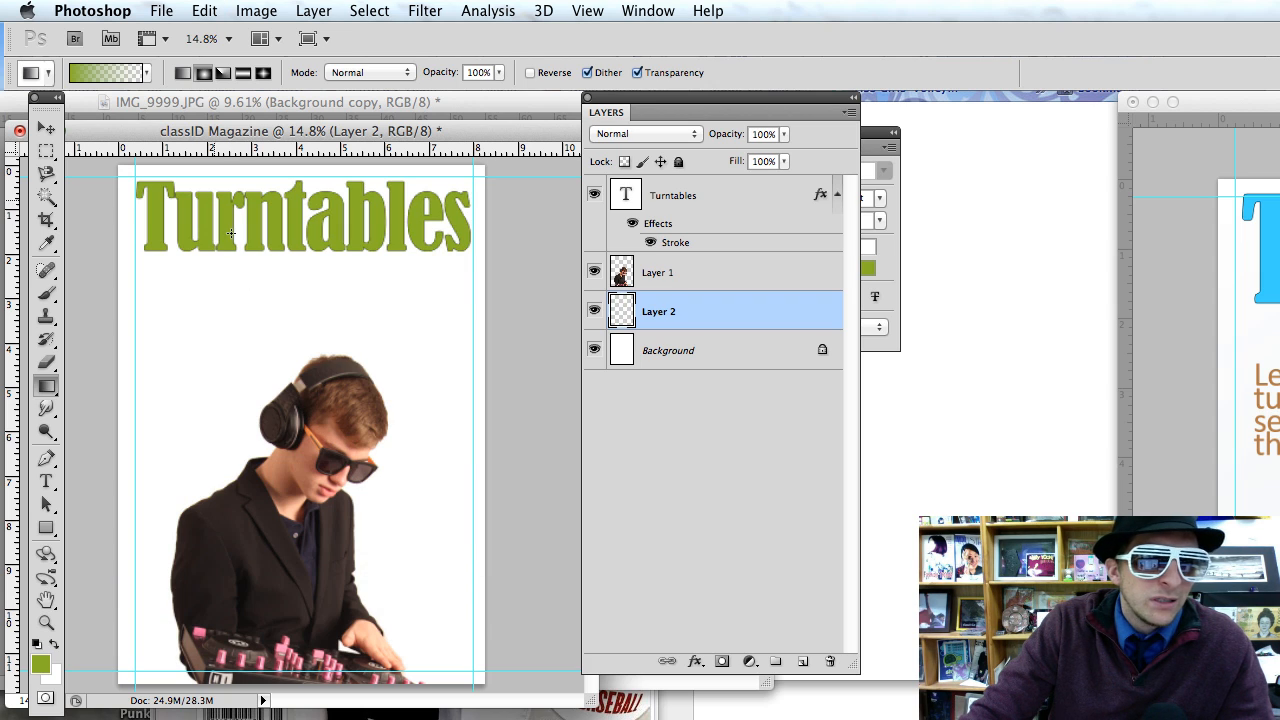
{"action": "left_click", "coordinate": [147, 75]}
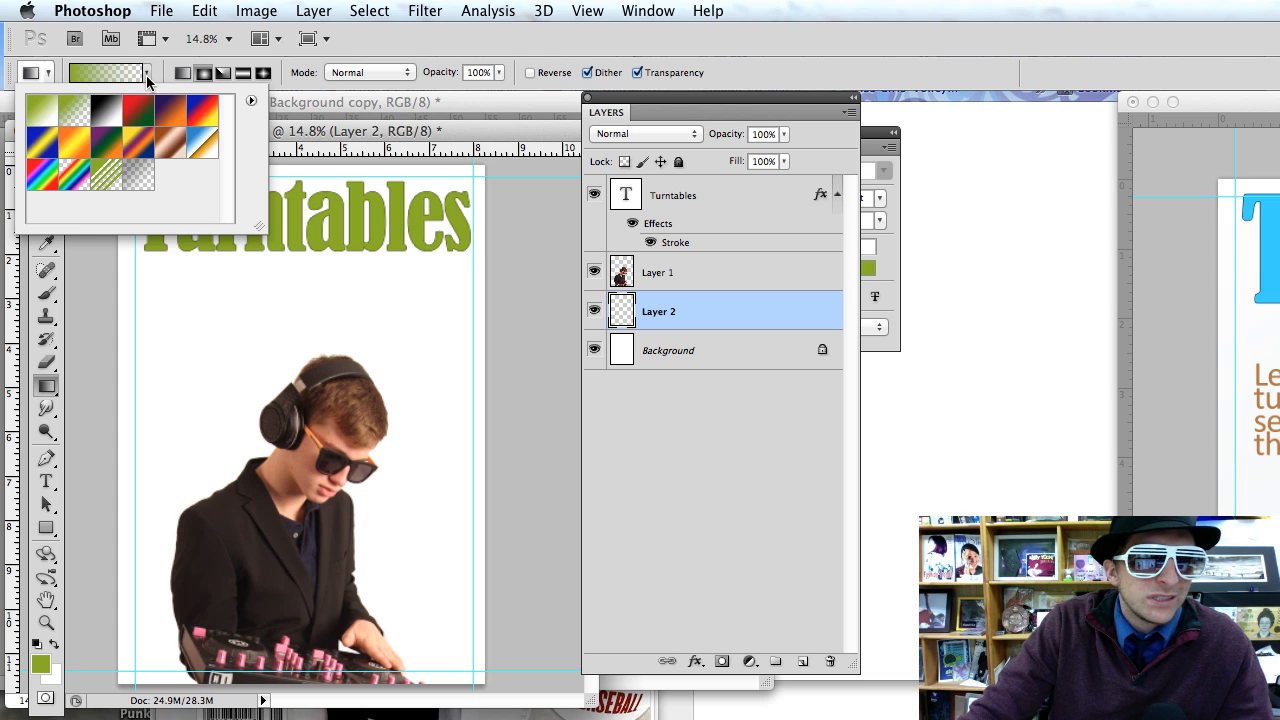
{"action": "left_click", "coordinate": [147, 75]}
{"action": "left_click", "coordinate": [147, 75]}
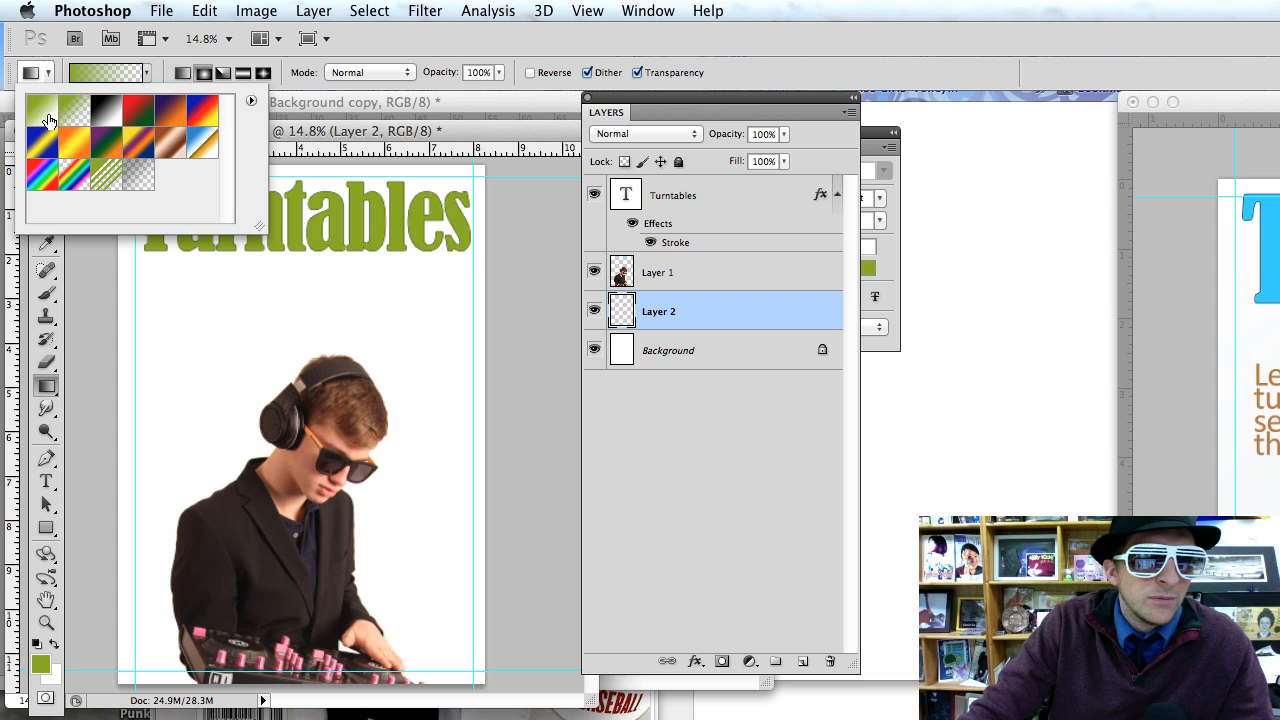
{"action": "left_click", "coordinate": [450, 491]}
{"action": "left_click_drag", "start_coordinate": [473, 672], "coordinate": [205, 266]}
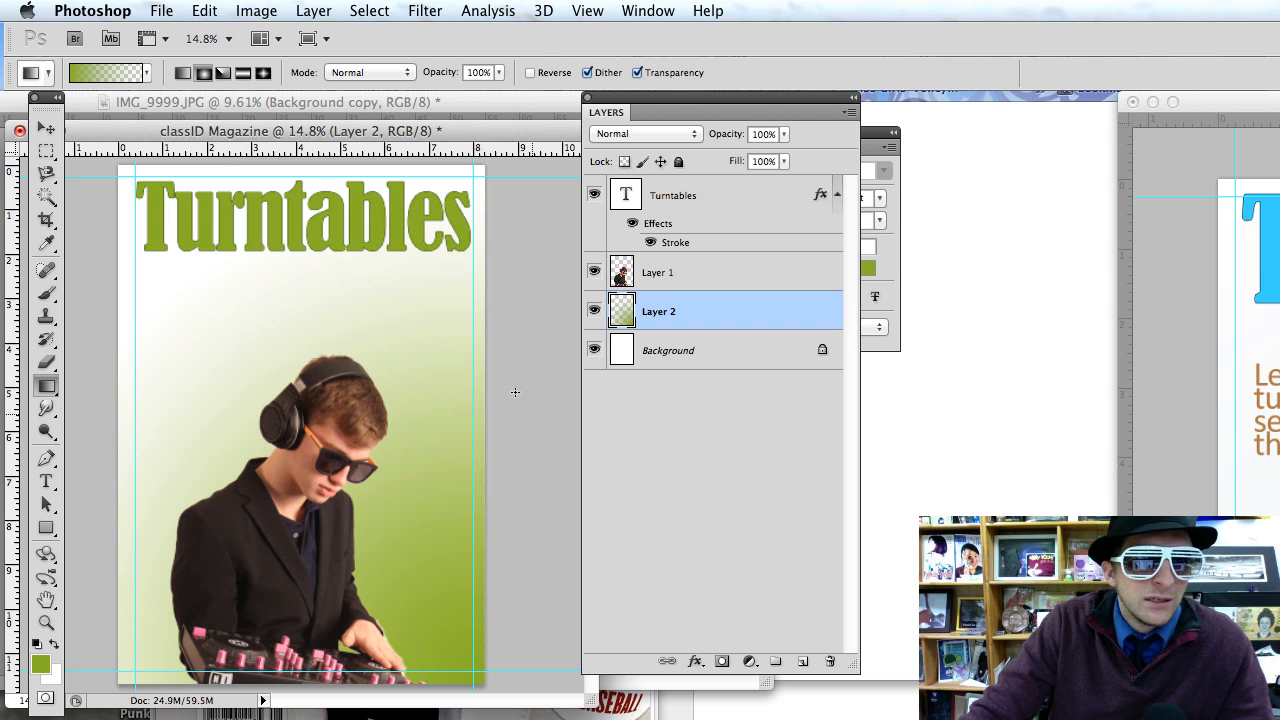
Edit the Foreground to Transparent gradient, changing its starting color stop to light peach efd8c3.
{"action": "left_click", "coordinate": [147, 74]}
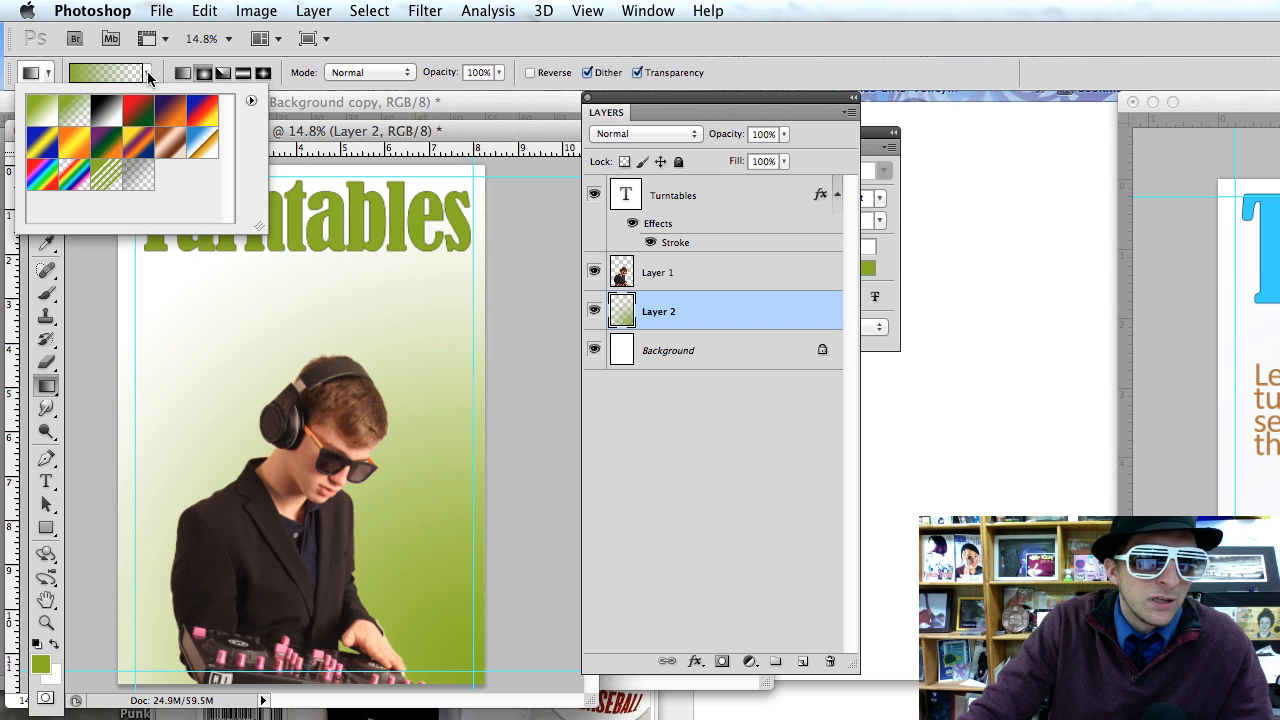
{"action": "double_click", "coordinate": [71, 112]}
{"action": "left_click", "coordinate": [90, 76]}
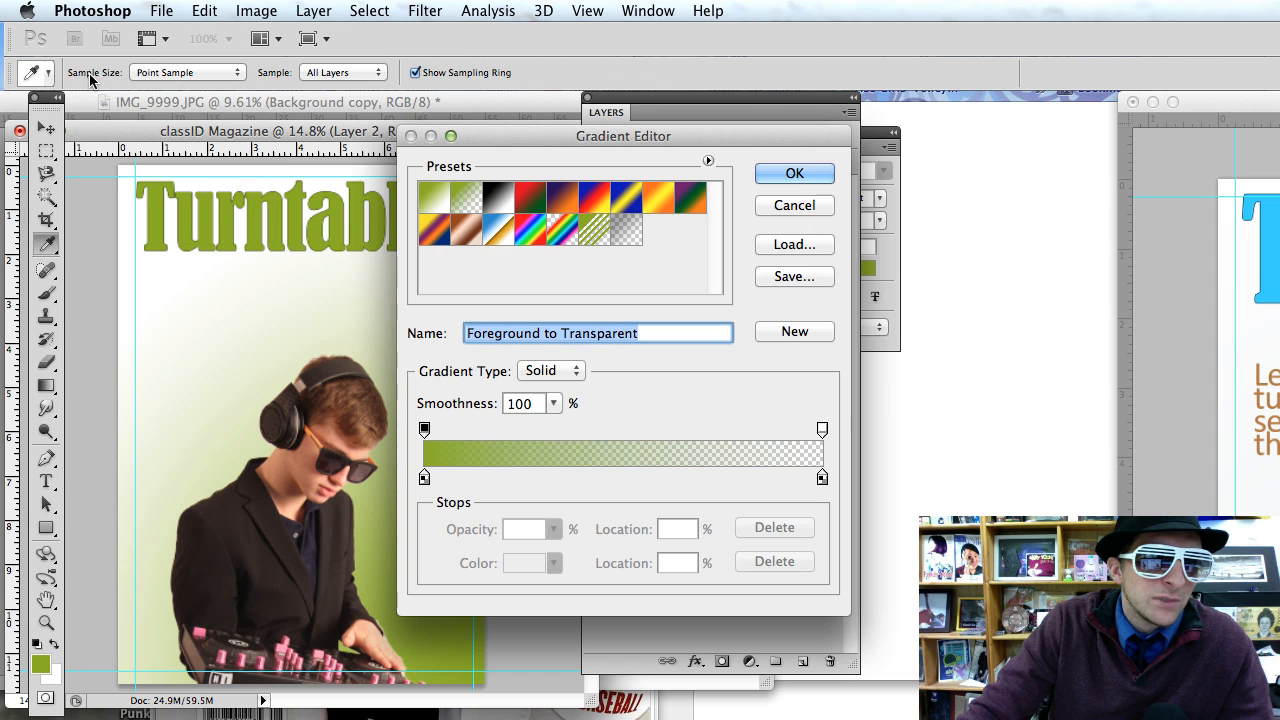
{"action": "left_click_drag", "start_coordinate": [488, 136], "coordinate": [313, 69]}
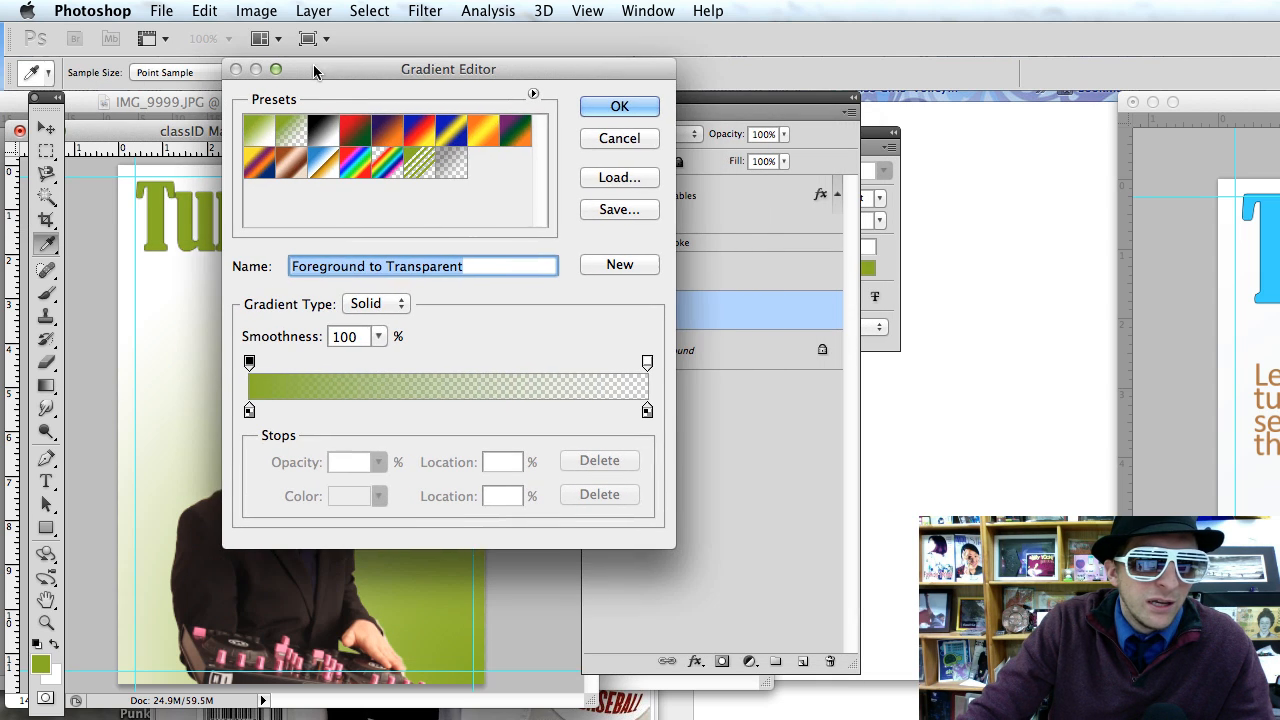
{"action": "double_click", "coordinate": [249, 412]}
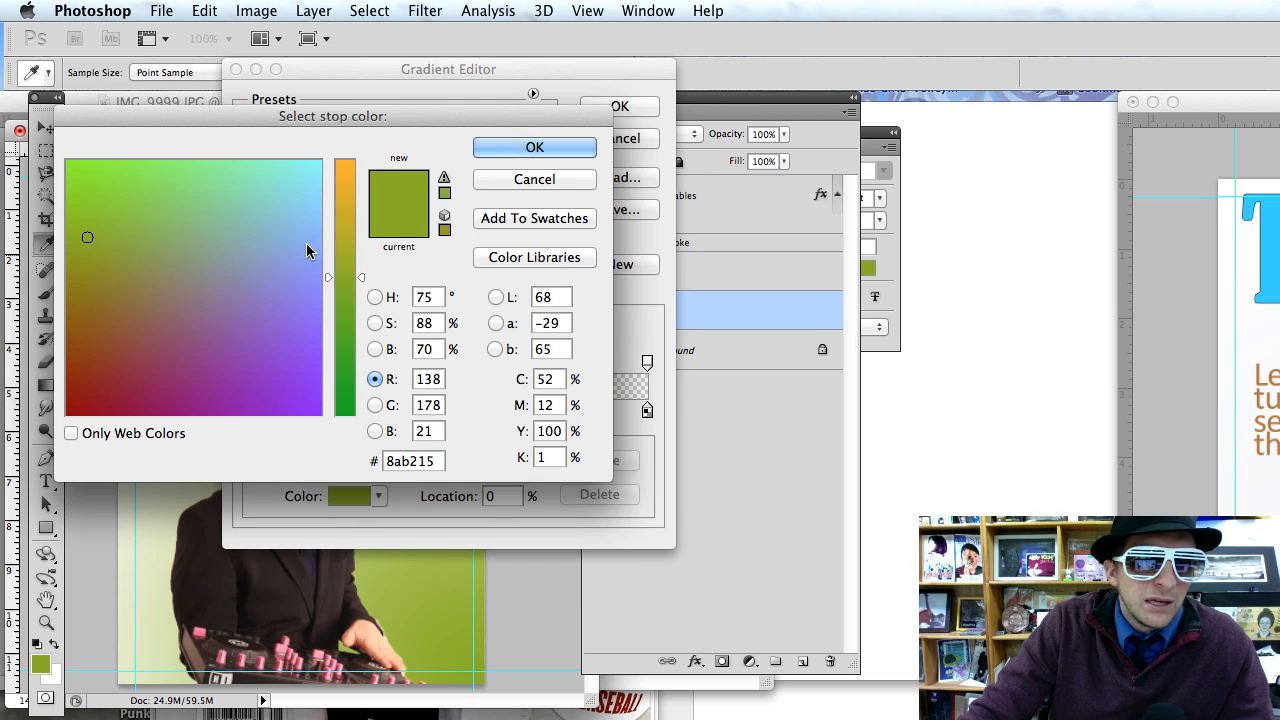
{"action": "left_click", "coordinate": [251, 354]}
{"action": "left_click_drag", "start_coordinate": [345, 200], "coordinate": [345, 177]}
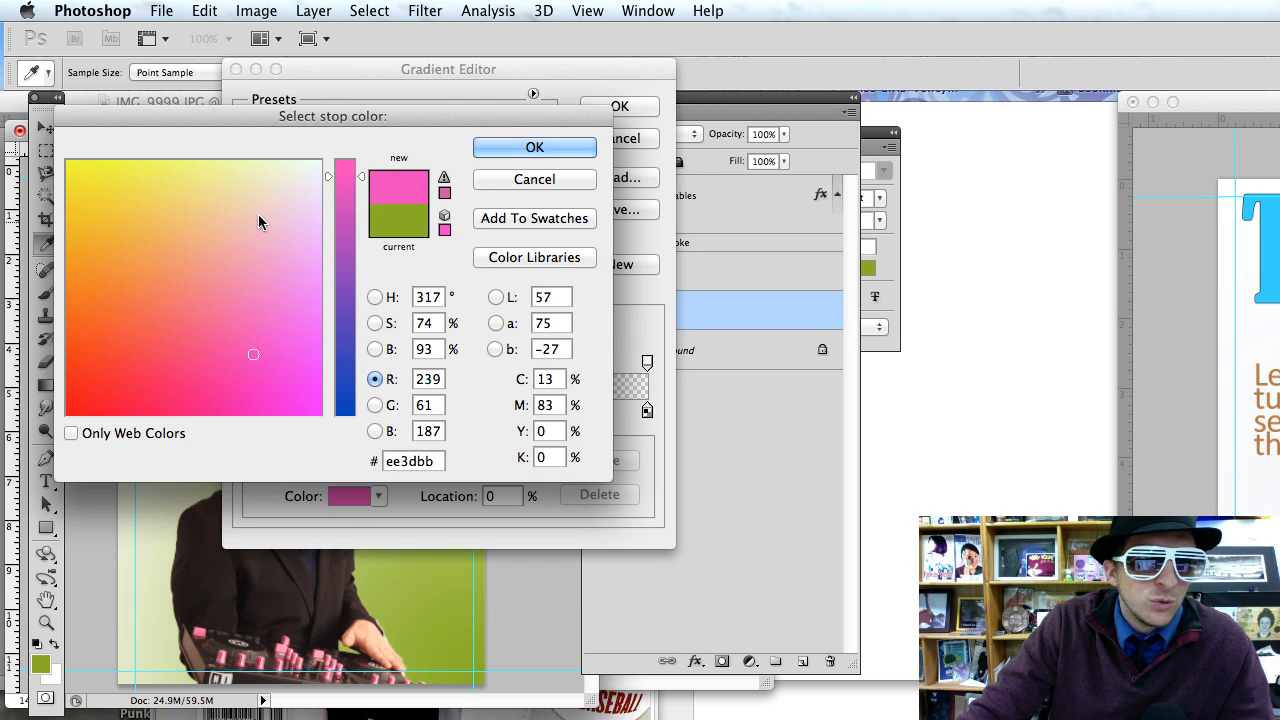
{"action": "mouse_move", "coordinate": [258, 221]}
{"action": "left_mouse_down"}
{"action": "mouse_move", "coordinate": [271, 177]}
{"action": "mouse_move", "coordinate": [260, 199]}
{"action": "left_mouse_up"}
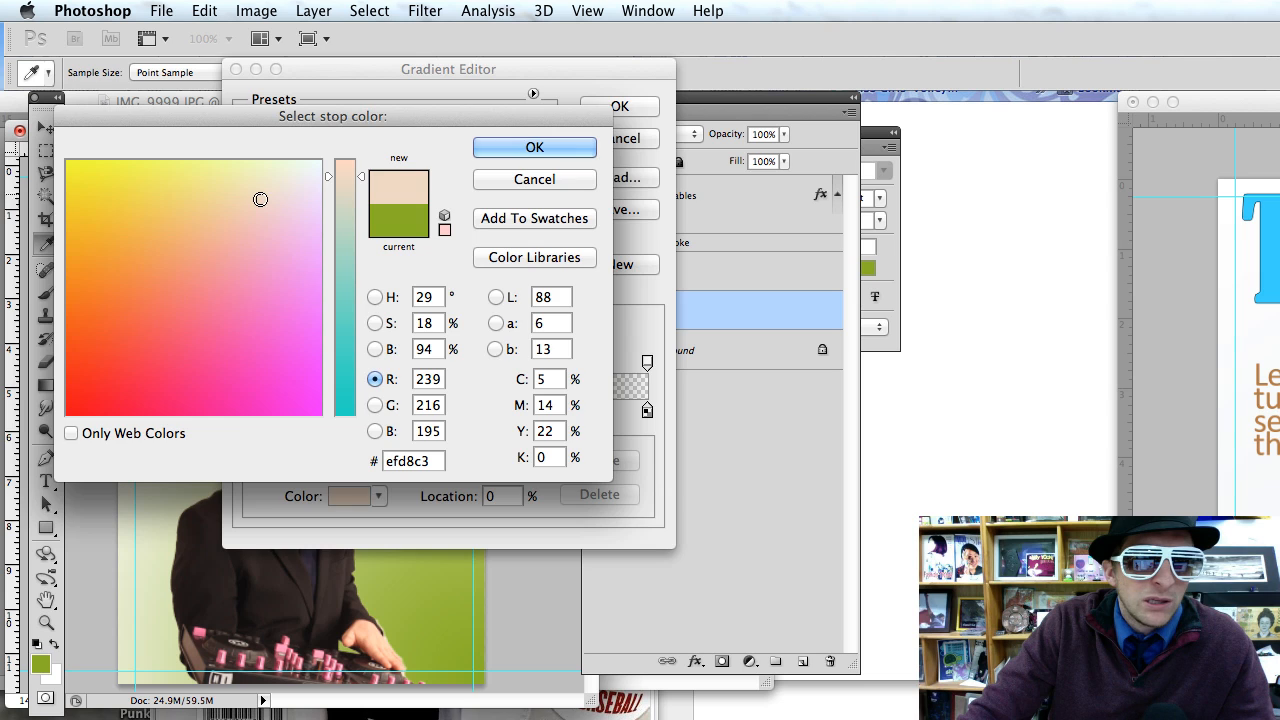
{"action": "left_click", "coordinate": [533, 146]}
{"action": "left_click", "coordinate": [620, 106]}
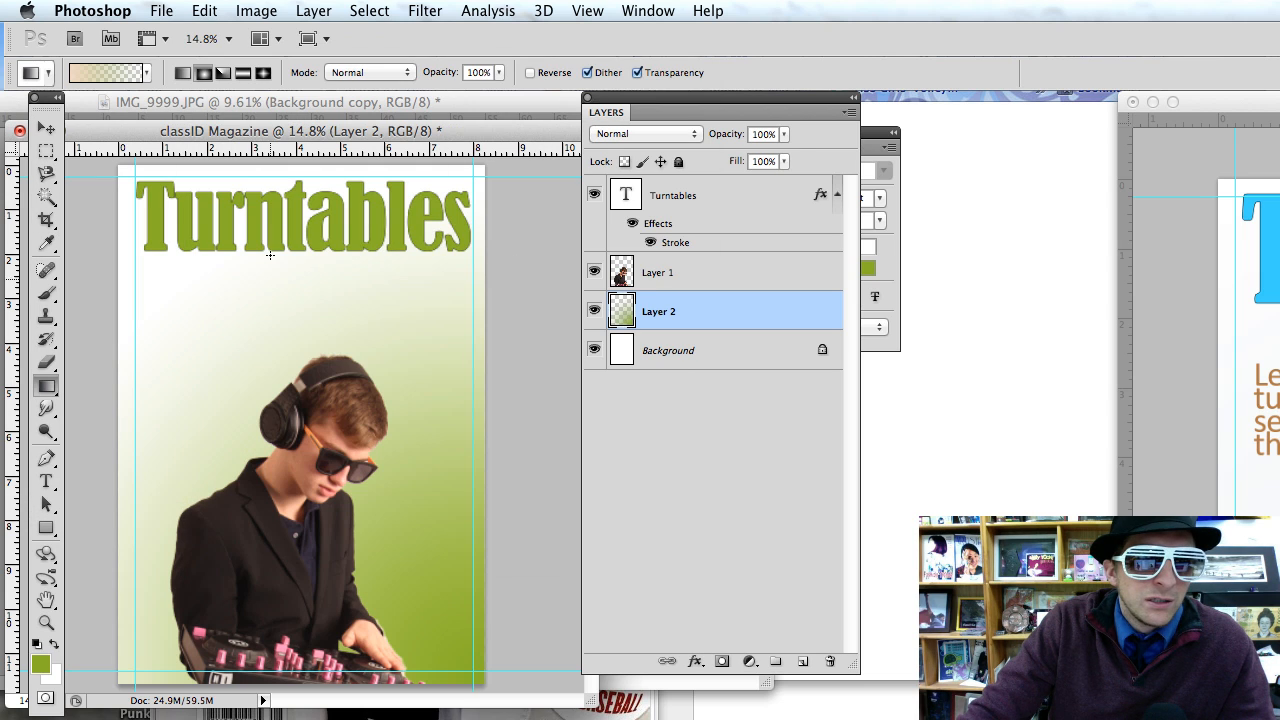
Try overlapping peach gradients in several directions on Layer 2, and undo all of its gradient fills.
{"action": "left_click_drag", "start_coordinate": [429, 624], "coordinate": [238, 411]}
{"action": "left_click_drag", "start_coordinate": [206, 271], "coordinate": [366, 651]}
{"action": "left_click_drag", "start_coordinate": [543, 438], "coordinate": [89, 447]}
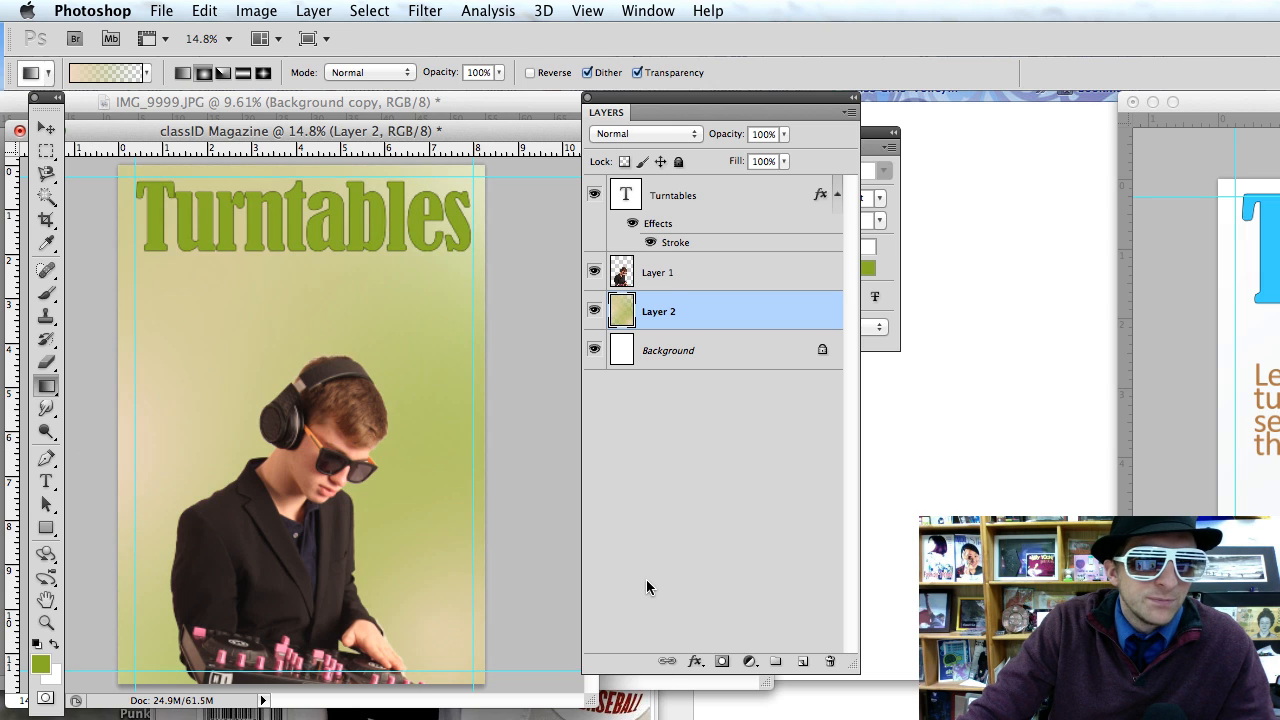
{"action": "key", "text": "super+alt+z"}
{"action": "key", "text": "super+alt+z"}
{"action": "key", "text": "super+alt+z"}
{"action": "key", "text": "super+alt+z"}
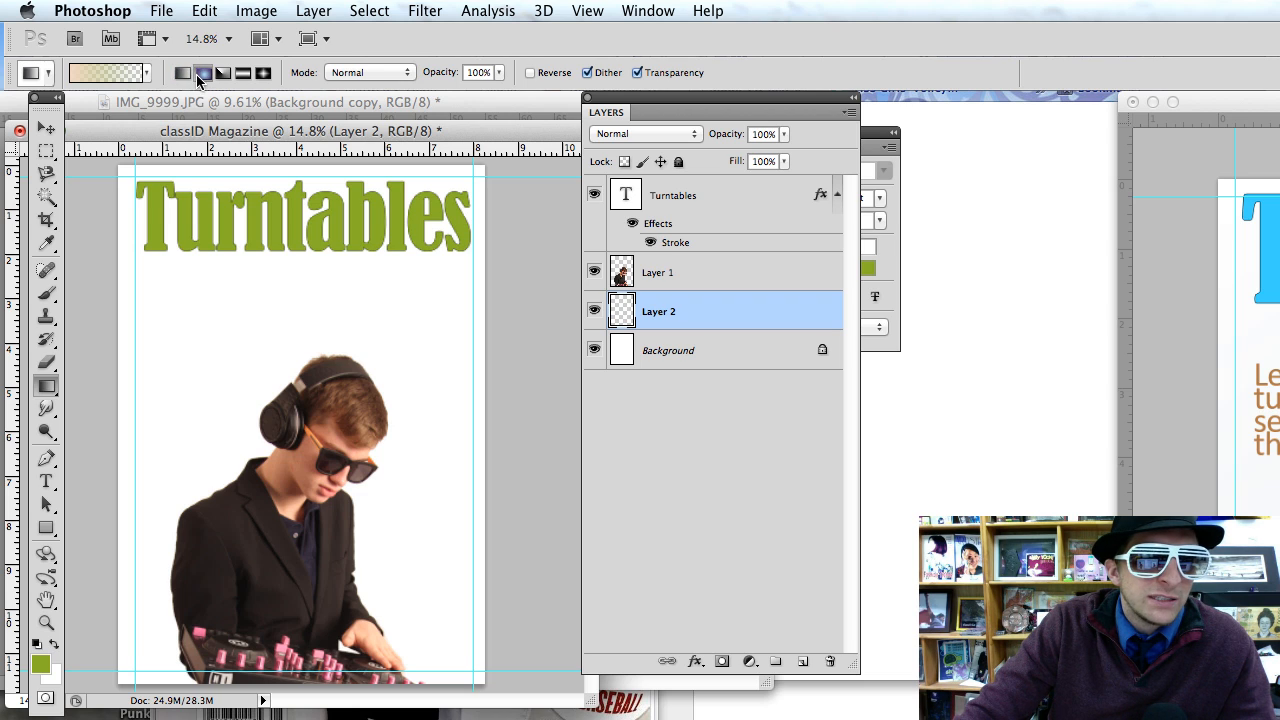
Draw a radial peach gradient on Layer 2 from the page's lower-right corner toward the upper left, and set the layer's opacity to 58%.
{"action": "left_click", "coordinate": [196, 74]}
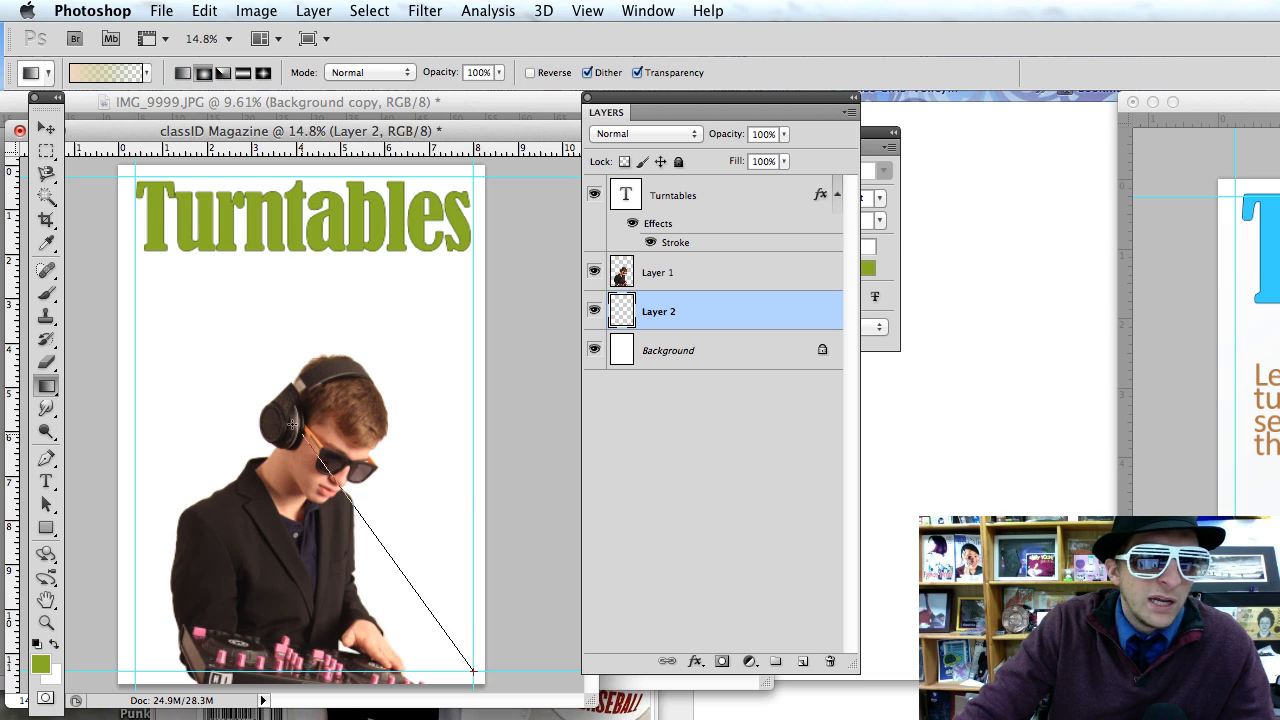
{"action": "left_click_drag", "start_coordinate": [250, 322], "coordinate": [372, 564]}
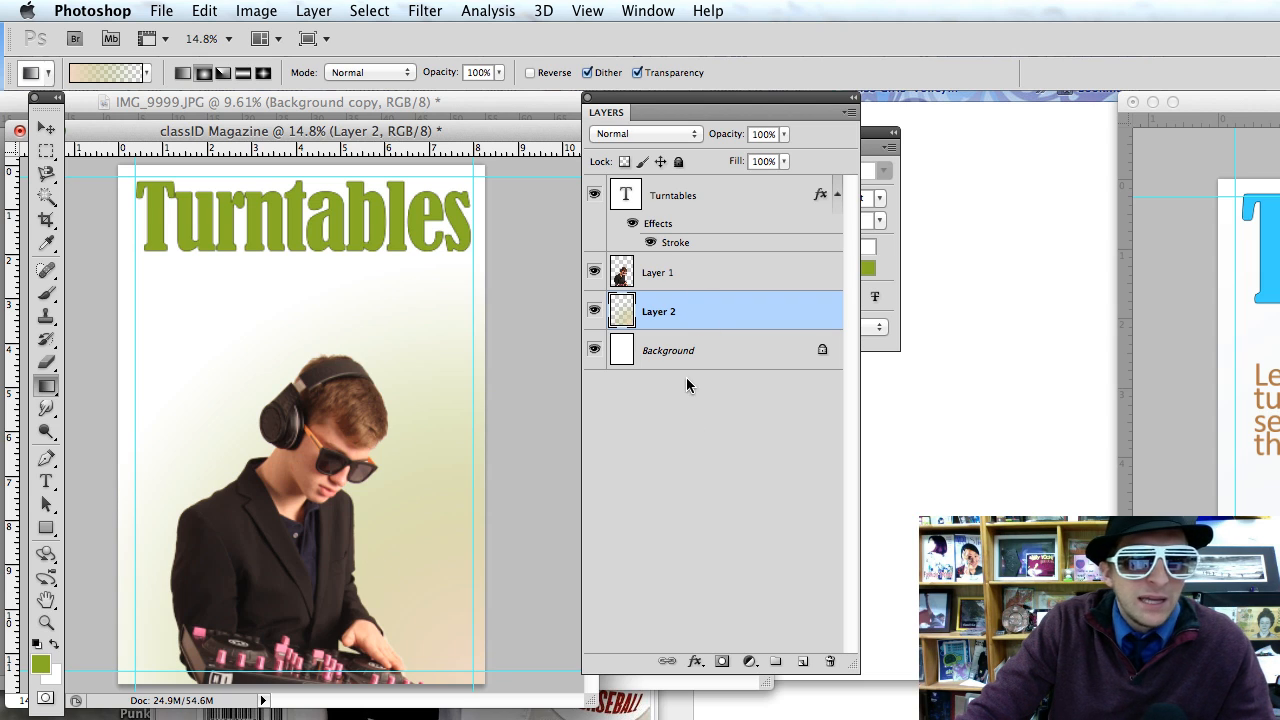
{"action": "left_click", "coordinate": [783, 134]}
{"action": "left_click_drag", "start_coordinate": [789, 155], "coordinate": [740, 162]}
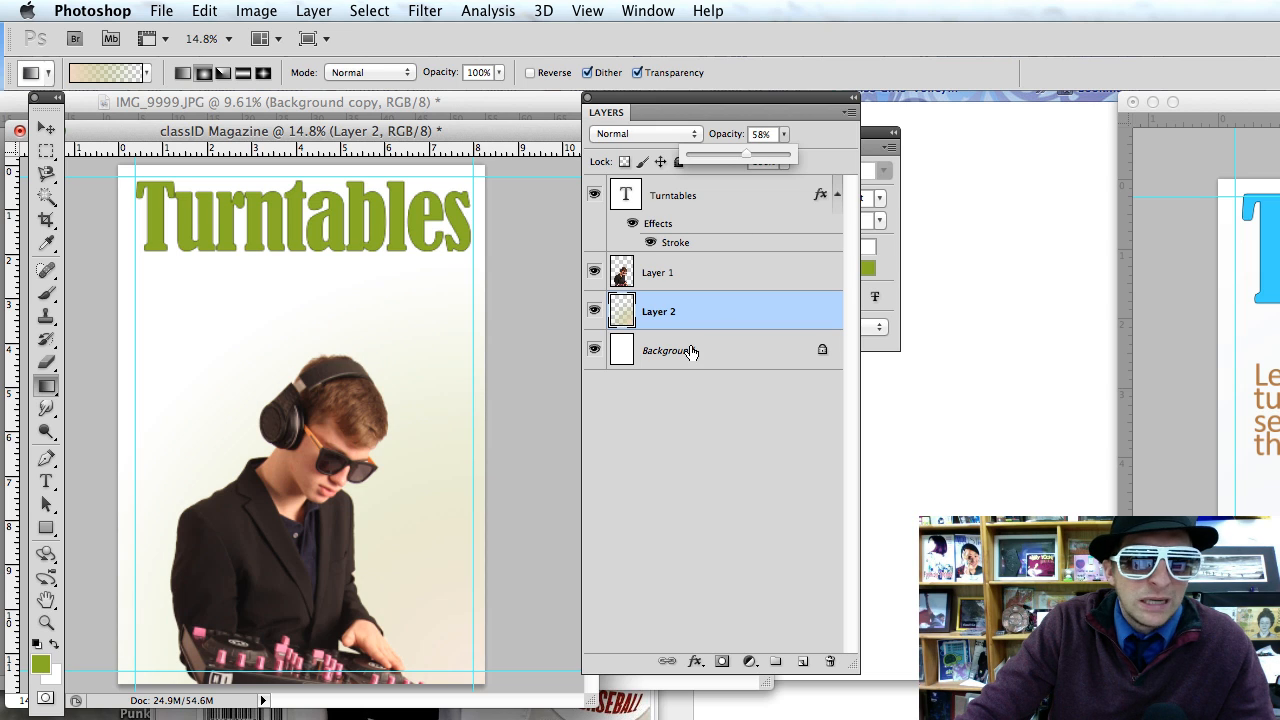
Select the cut-out DJ on Layer 1 and move it up the page until the head meets the Turntables title.
{"action": "key", "text": "v"}
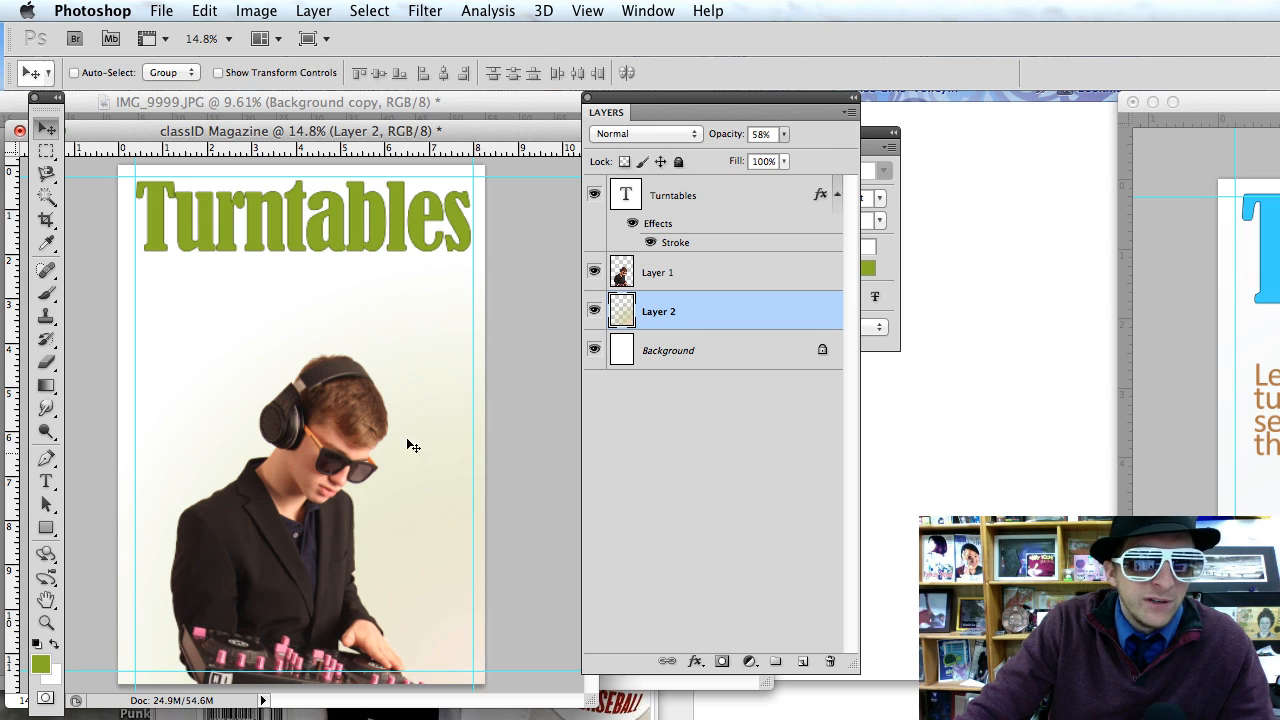
{"action": "left_click", "coordinate": [335, 447], "text": "super"}
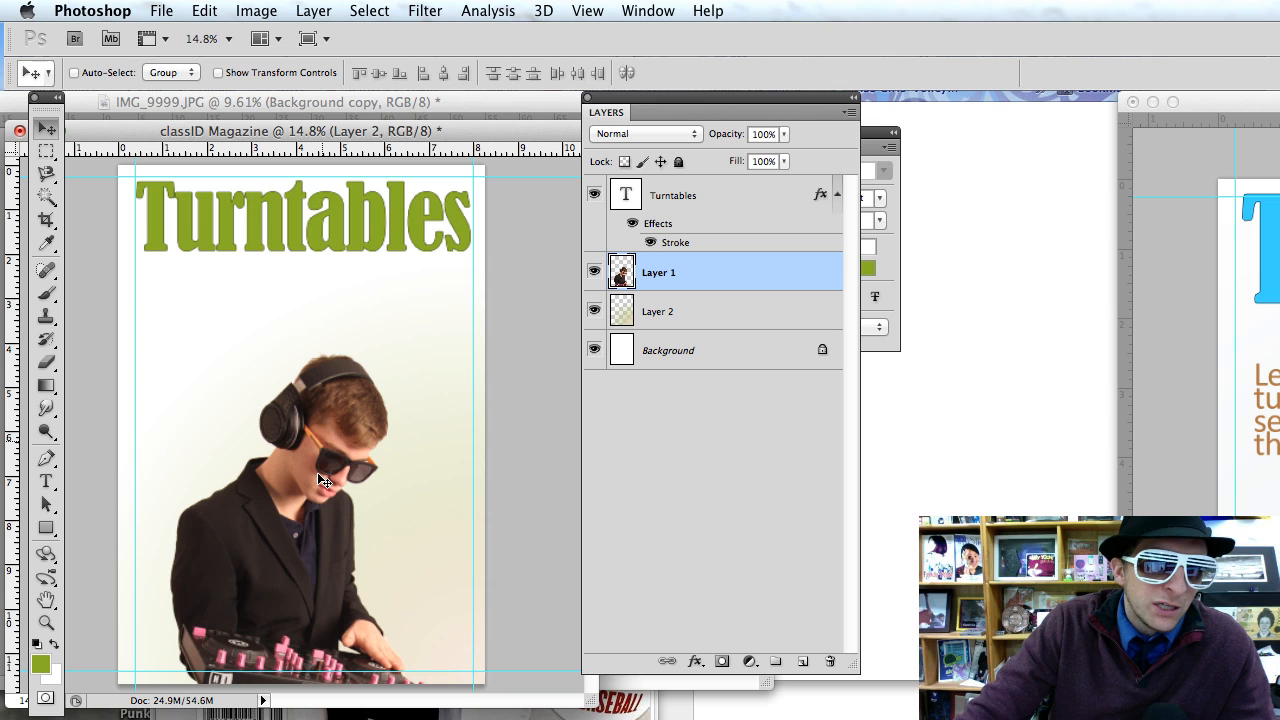
{"action": "left_click_drag", "start_coordinate": [325, 465], "coordinate": [325, 346]}
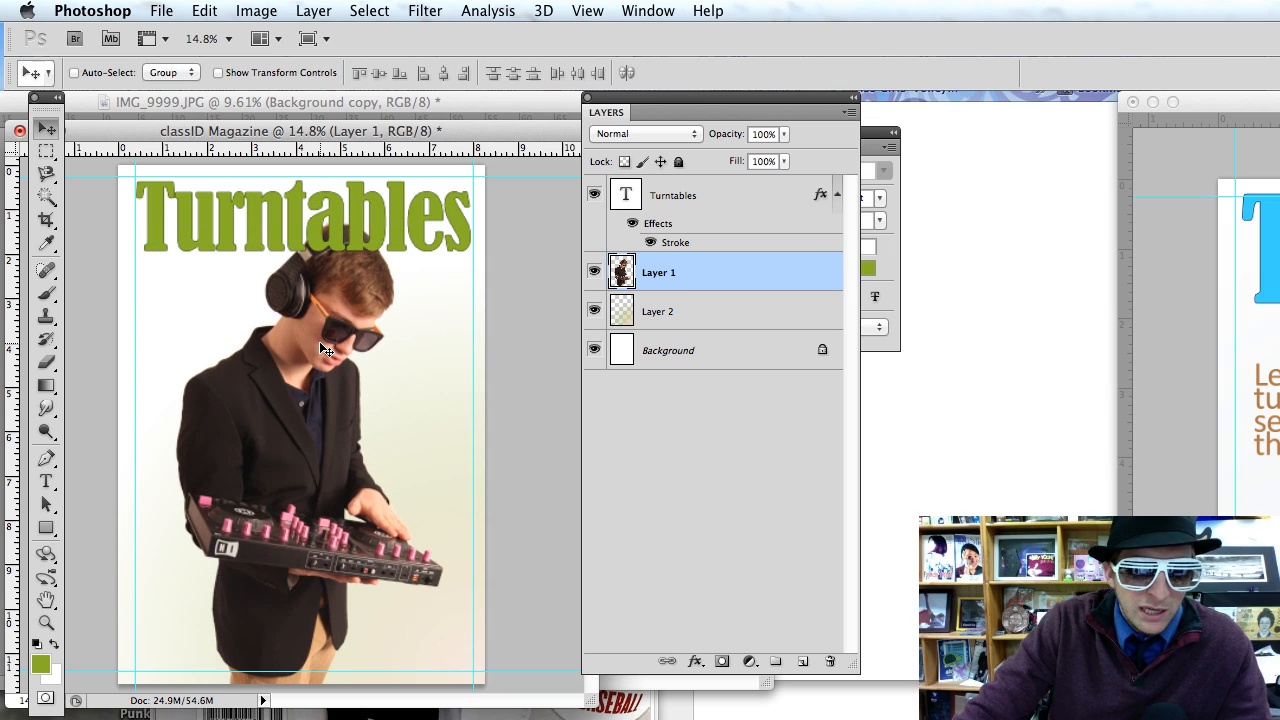
Scale the DJ proportionally to 116.70% and position the figure centrally on the cover with the head overlapping the title.
{"action": "key", "text": "super+t"}
{"action": "left_click_drag", "start_coordinate": [443, 218], "coordinate": [490, 157]}
{"action": "left_click_drag", "start_coordinate": [292, 407], "coordinate": [169, 506]}
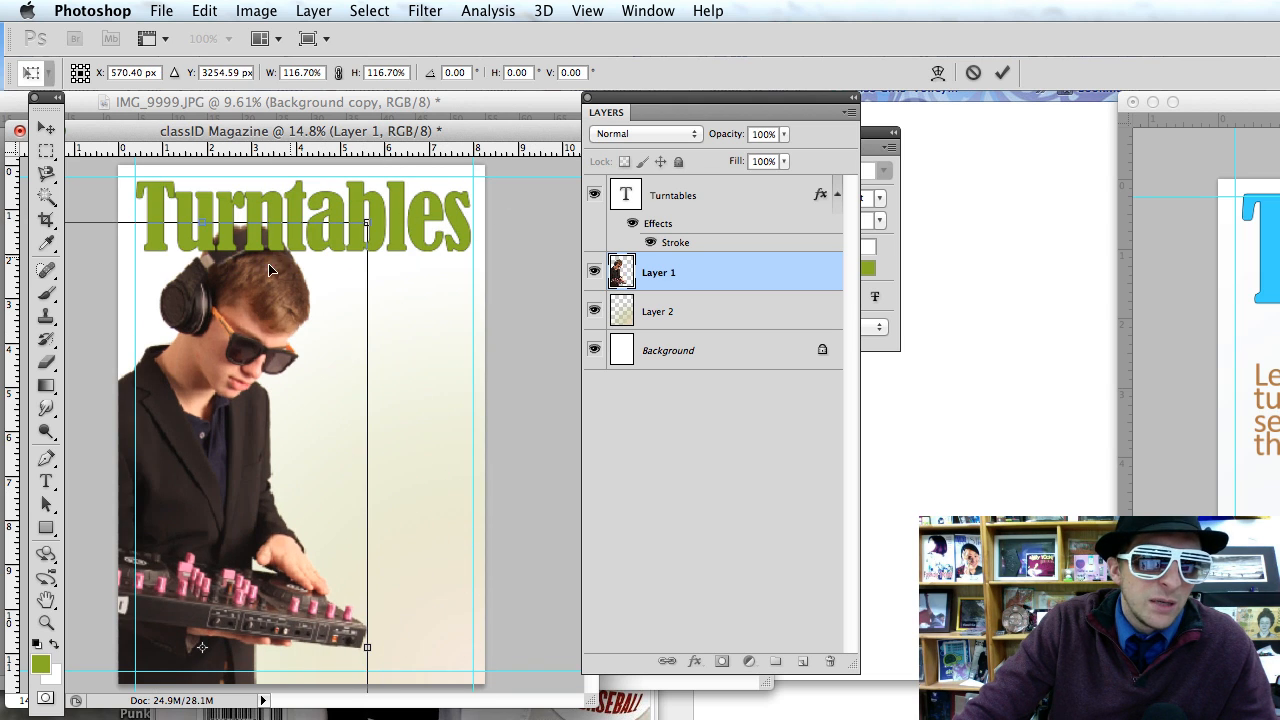
{"action": "key", "text": "Return"}
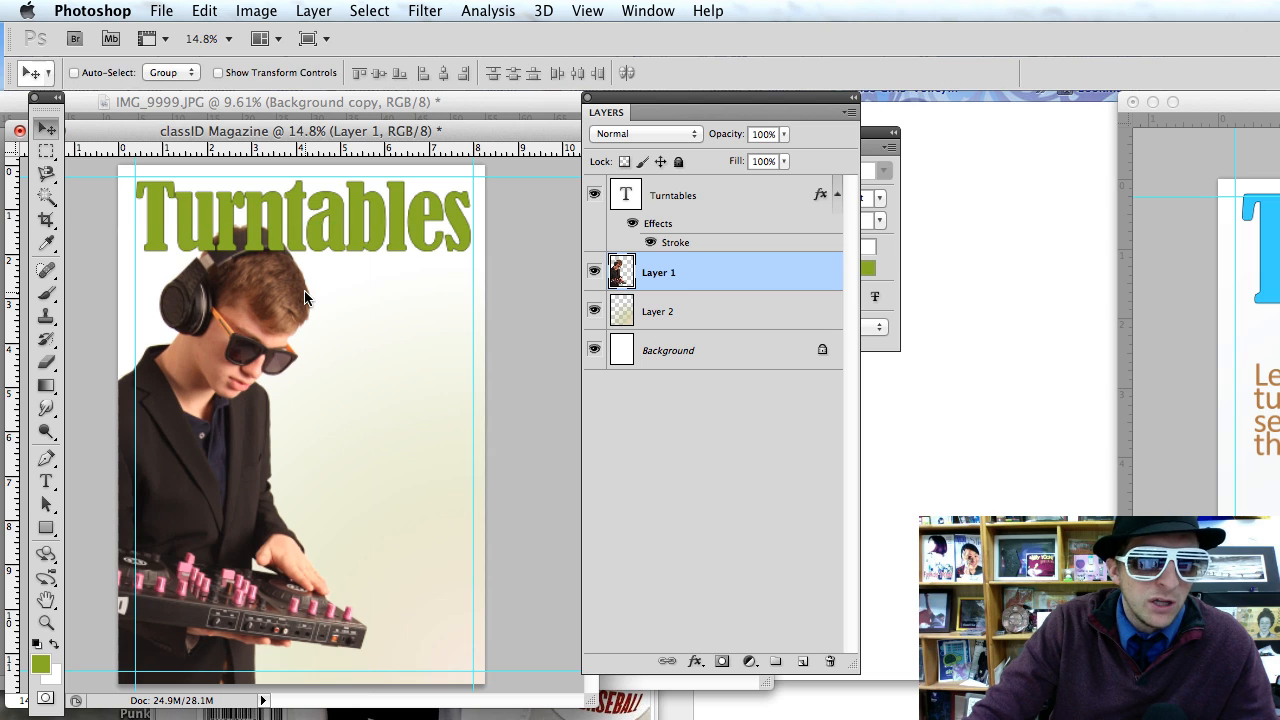
{"action": "left_click_drag", "start_coordinate": [233, 382], "coordinate": [331, 388]}
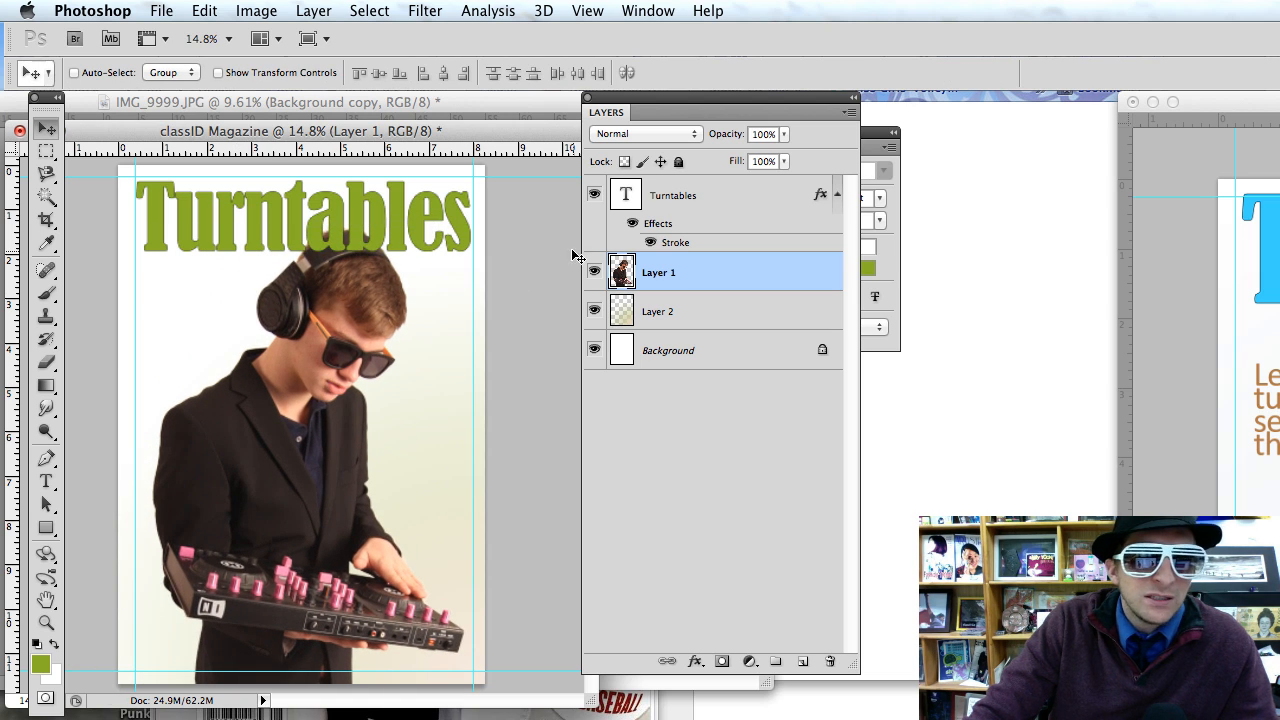
Close the Layer Style settings without changes and move the Turntables text layer below Layer 1, behind the DJ's head.
{"action": "double_click", "coordinate": [700, 206]}
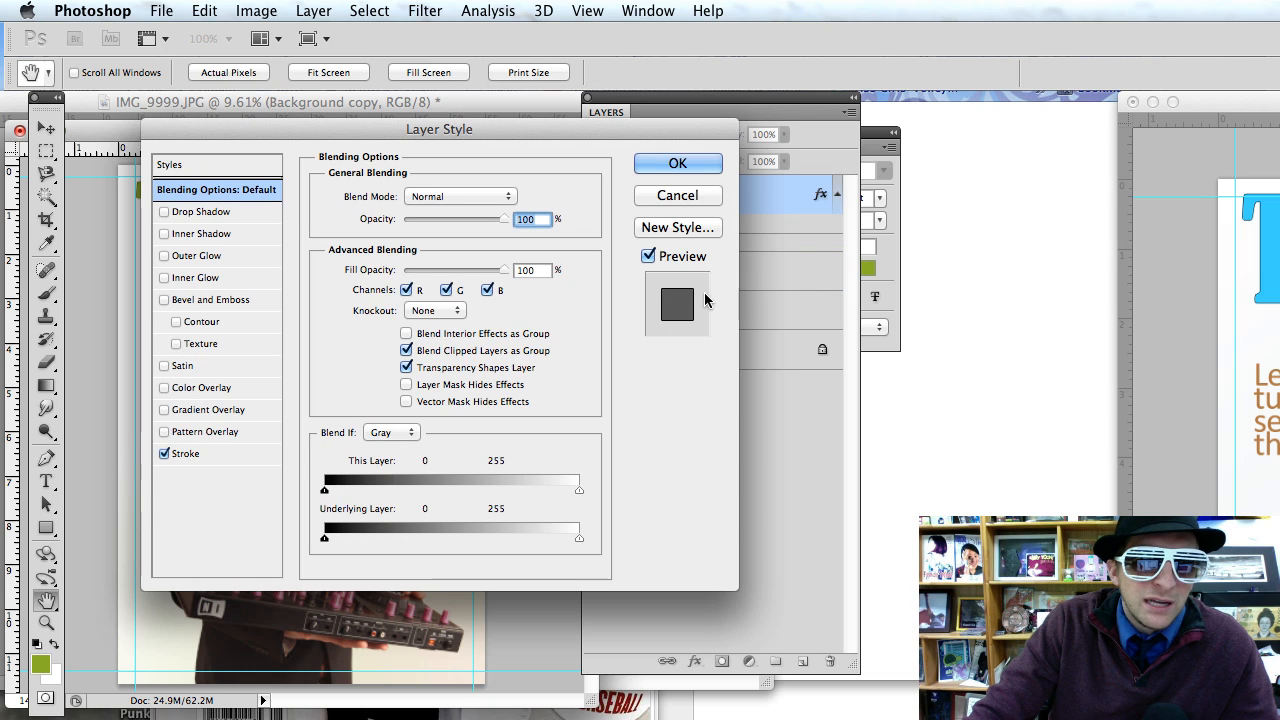
{"action": "left_click", "coordinate": [686, 196]}
{"action": "left_click_drag", "start_coordinate": [697, 199], "coordinate": [688, 282]}
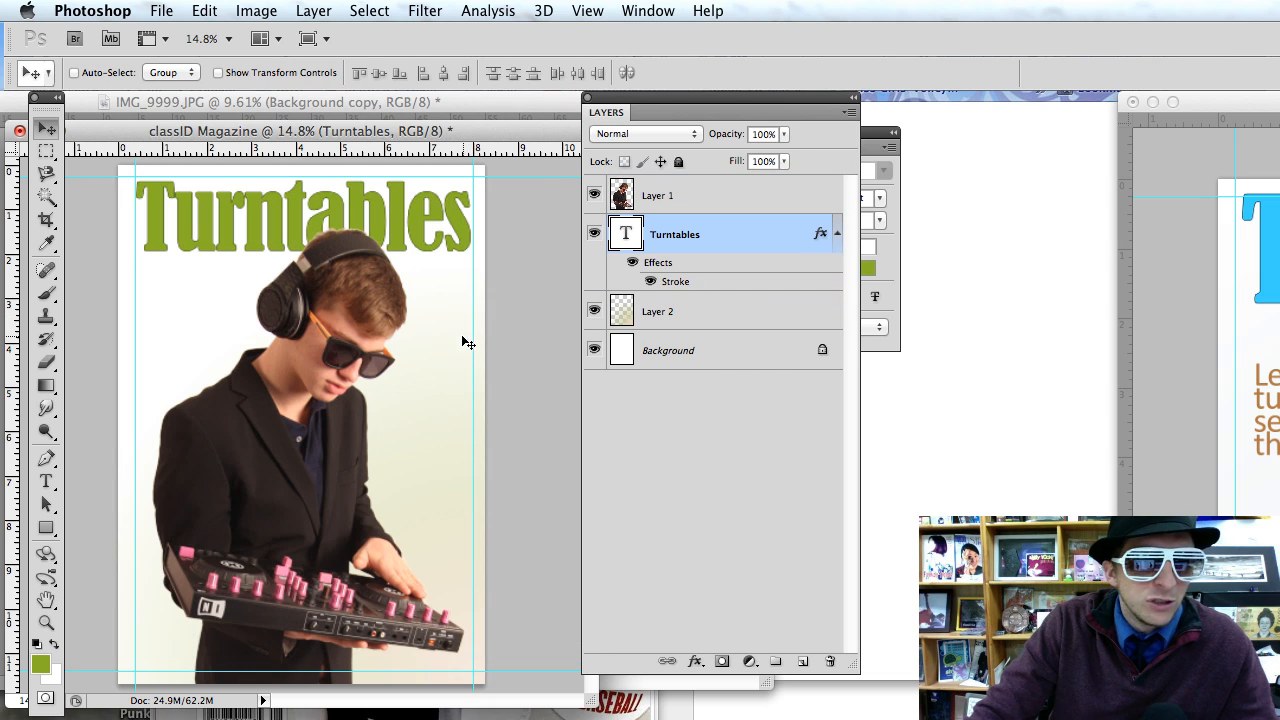